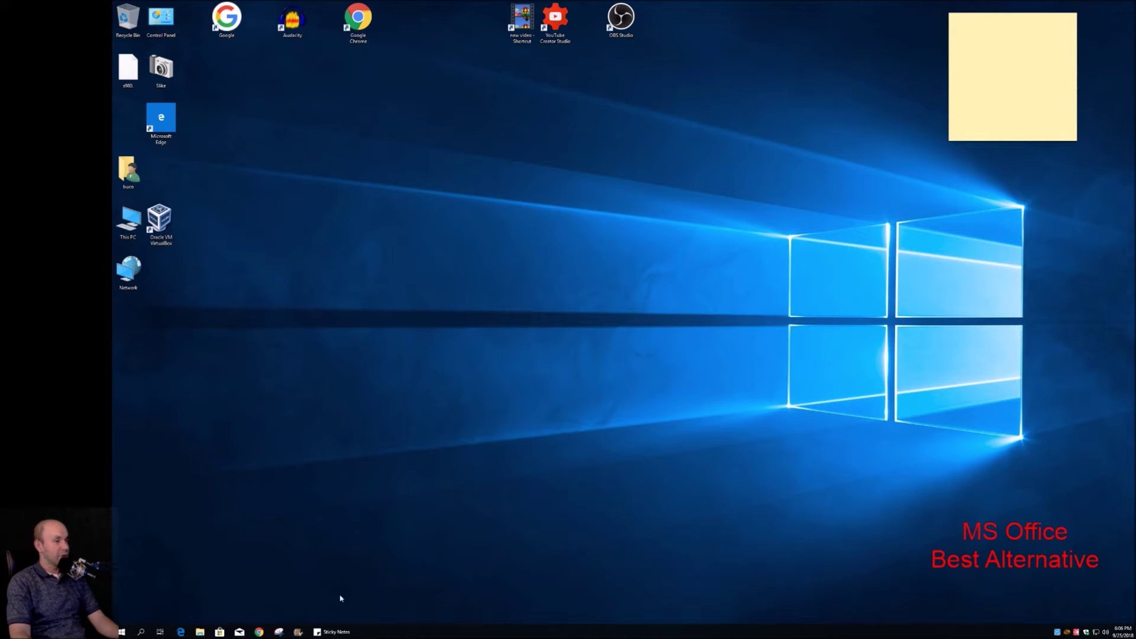
# Launch Microsoft Edge from the Windows taskbar.
pyautogui.click(180, 632)
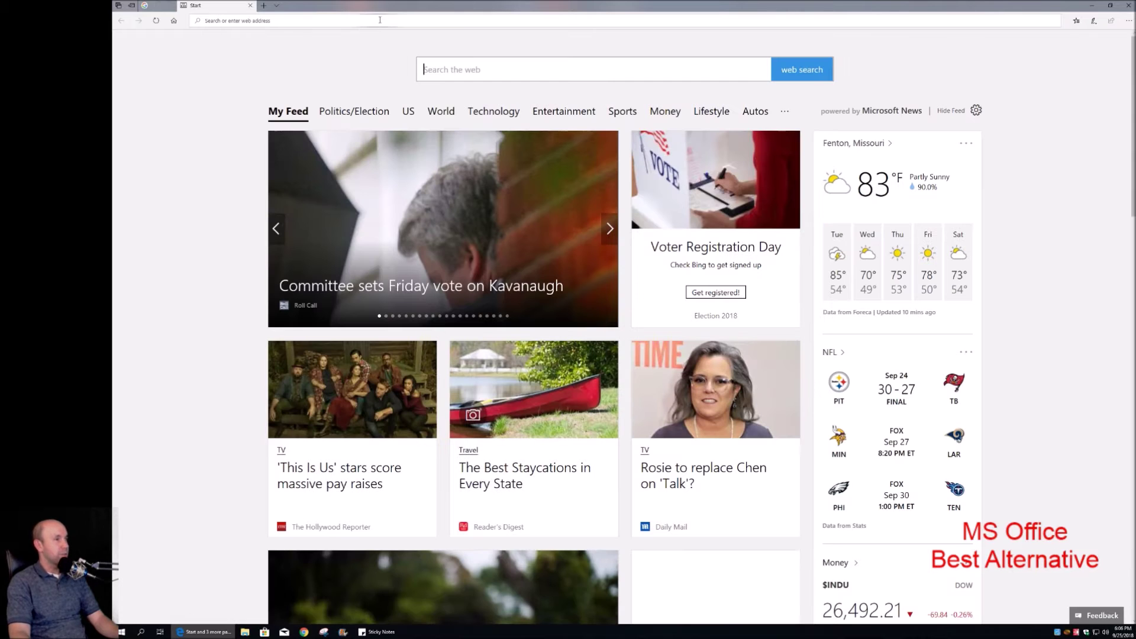
# Load google.com in Edge's address bar.
pyautogui.click(379, 20)
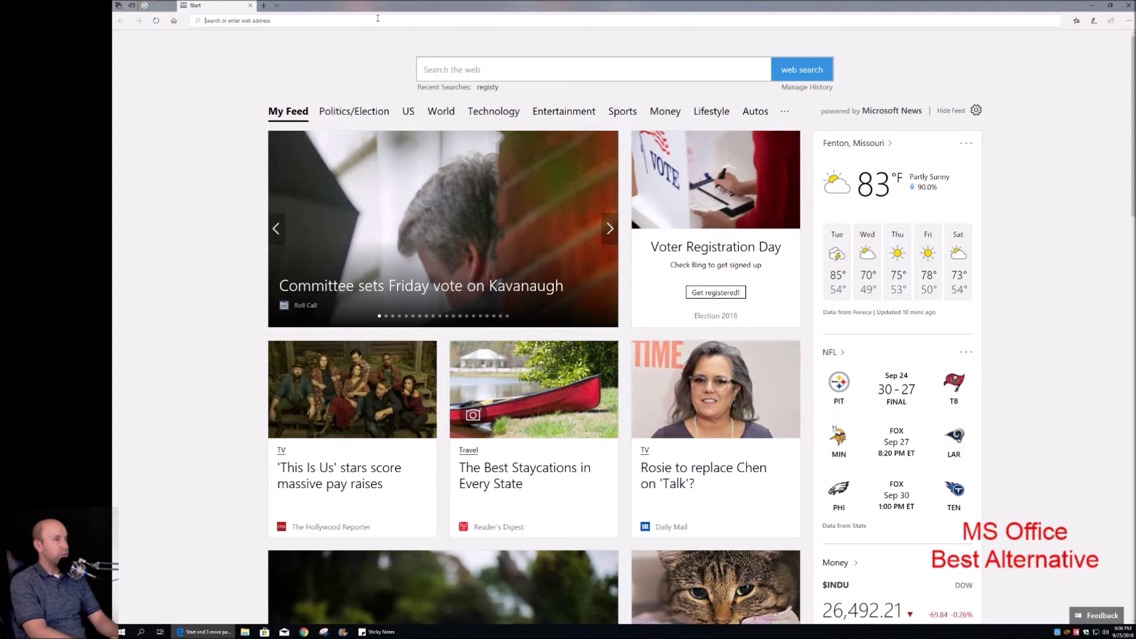
pyautogui.write('google.com')
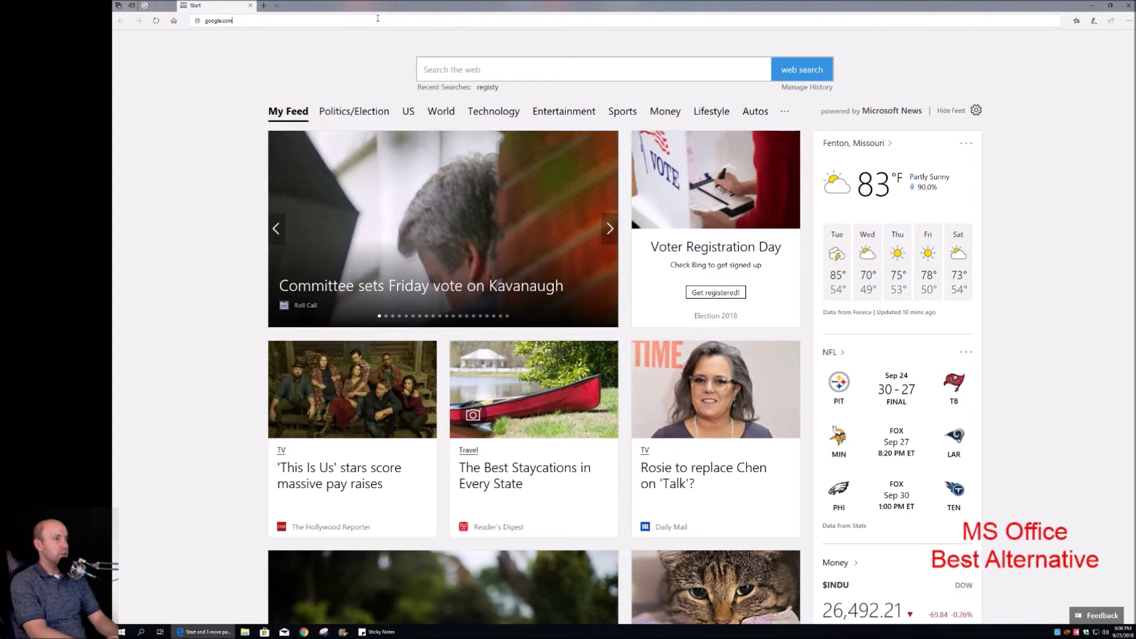
pyautogui.press('Return')
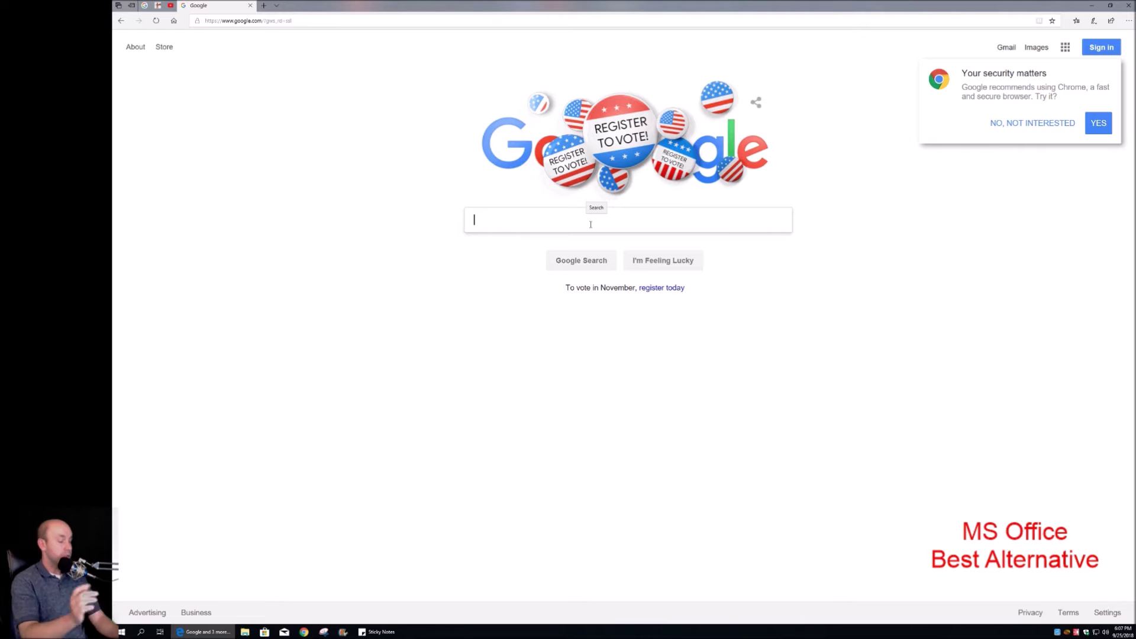
# Search Google for 'apache open office'.
pyautogui.write('op')
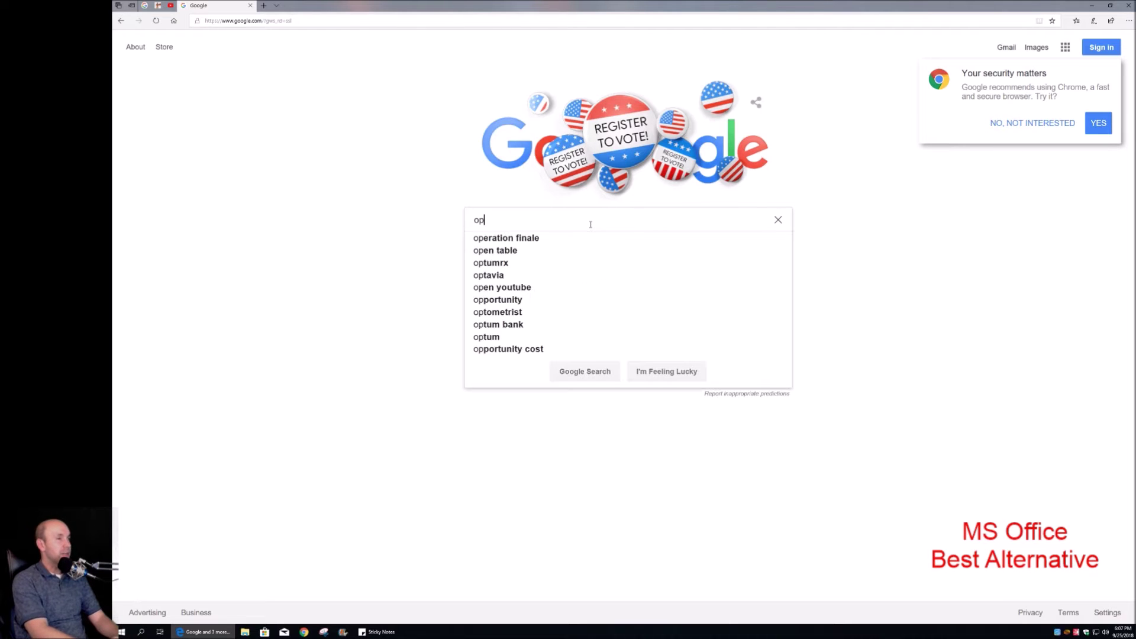
pyautogui.write('en office')
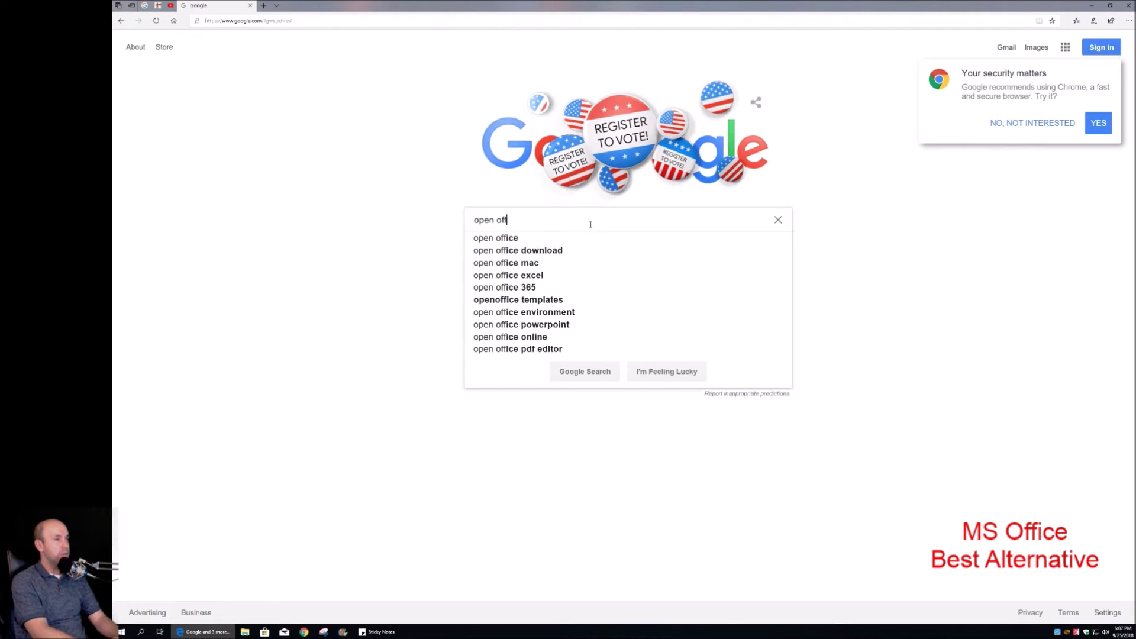
pyautogui.press('Left')
pyautogui.press('Left')
pyautogui.press('Left')
pyautogui.press('Left')
pyautogui.press('Left')
pyautogui.press('Left')
pyautogui.press('Left')
pyautogui.press('Left')
pyautogui.press('Left')
pyautogui.press('Left')
pyautogui.press('Left')
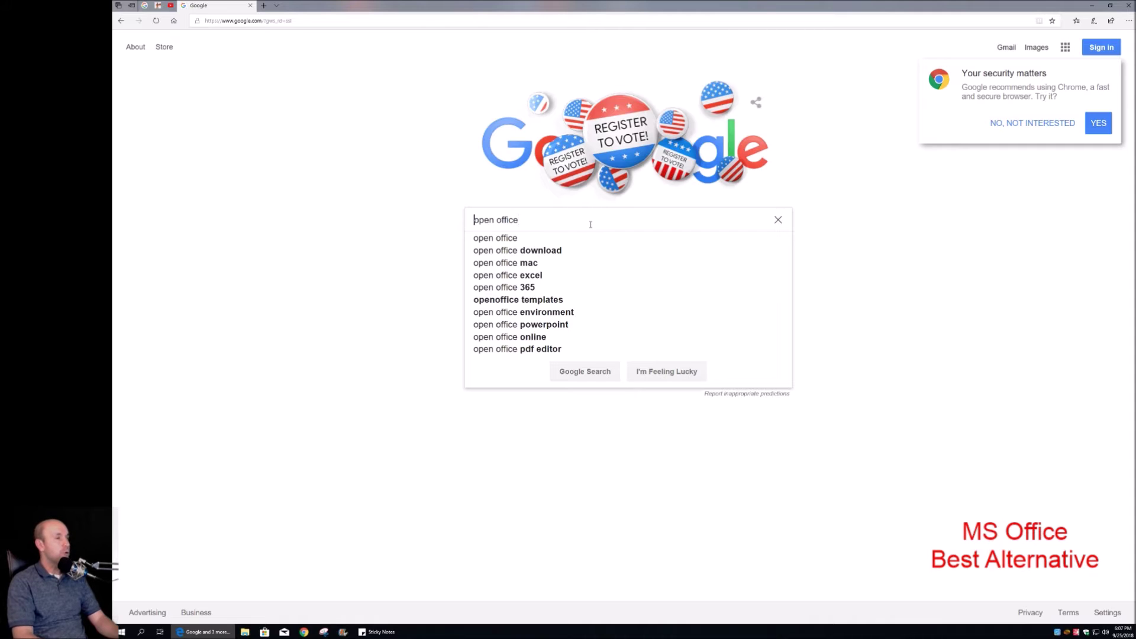
pyautogui.write('apach')
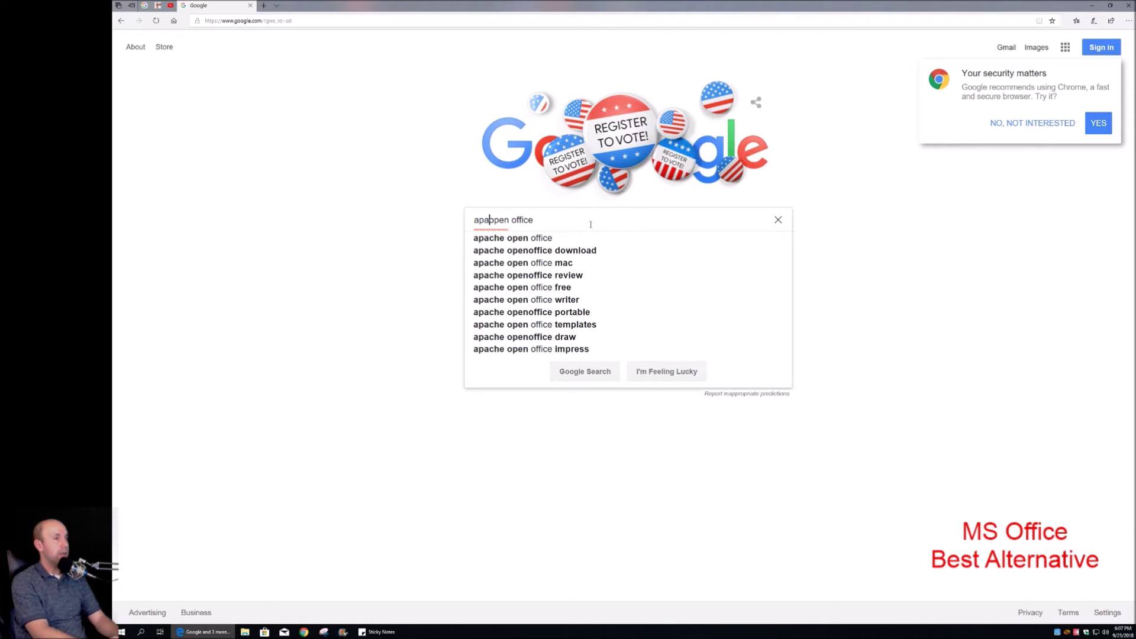
pyautogui.write('e')
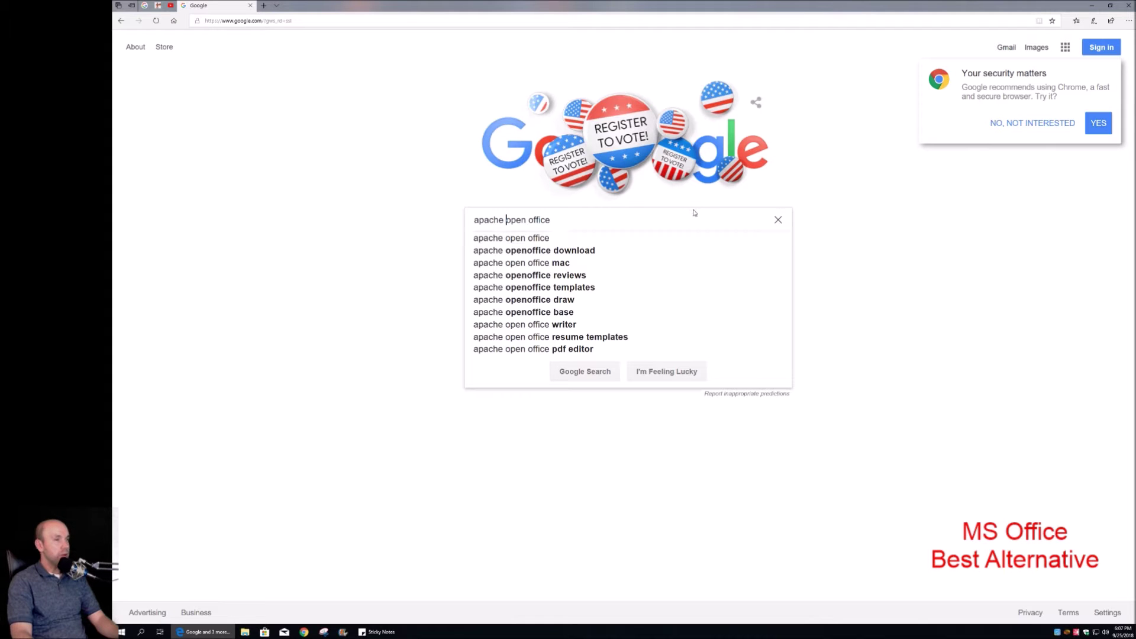
pyautogui.press('Return')
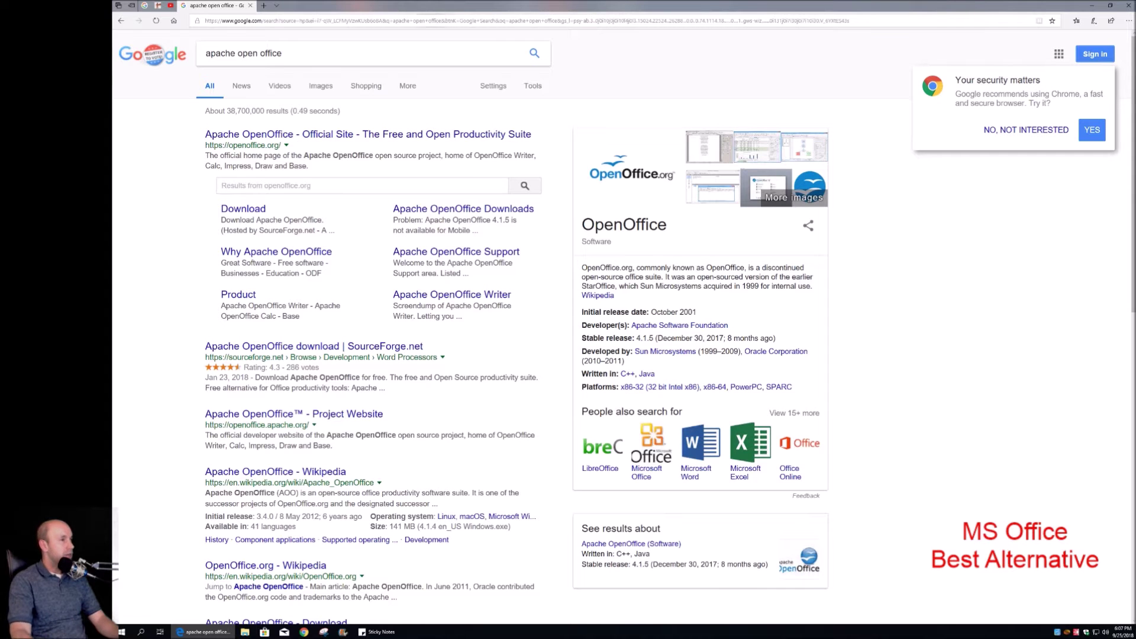
# Open the 'Apache OpenOffice - Official Site' result and go to its download page.
pyautogui.click(324, 140)
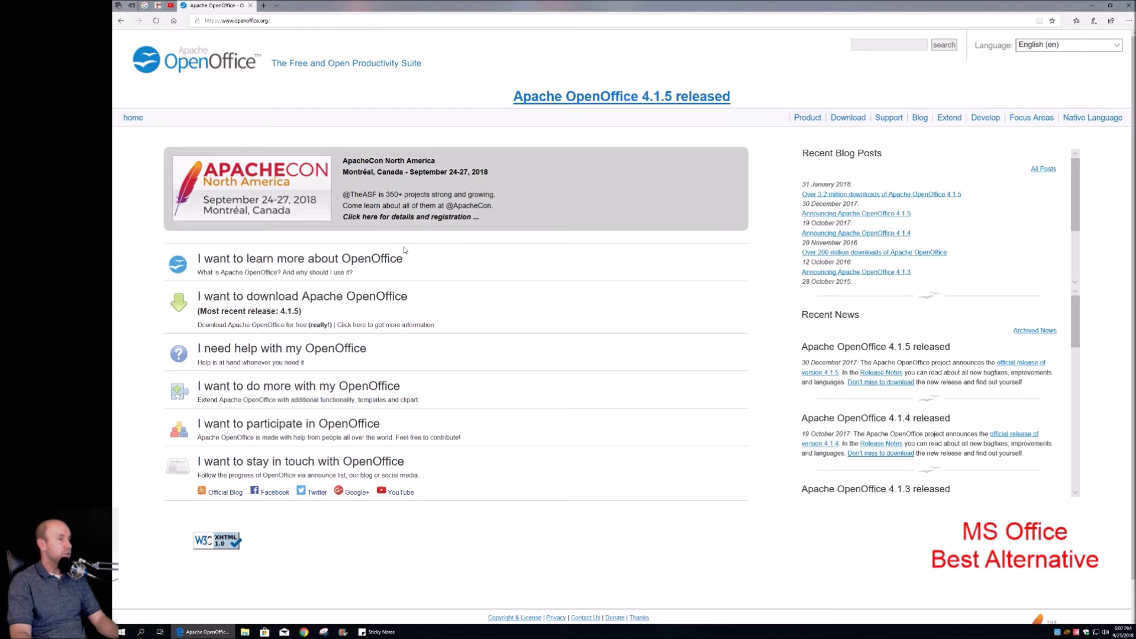
pyautogui.click(121, 21)
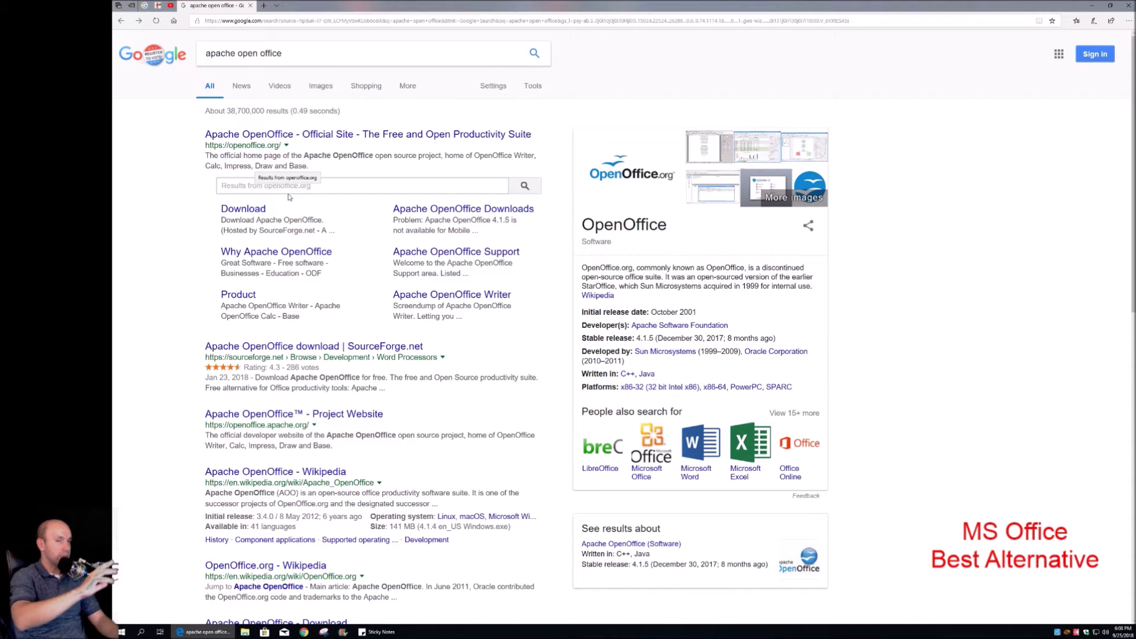
pyautogui.click(372, 135)
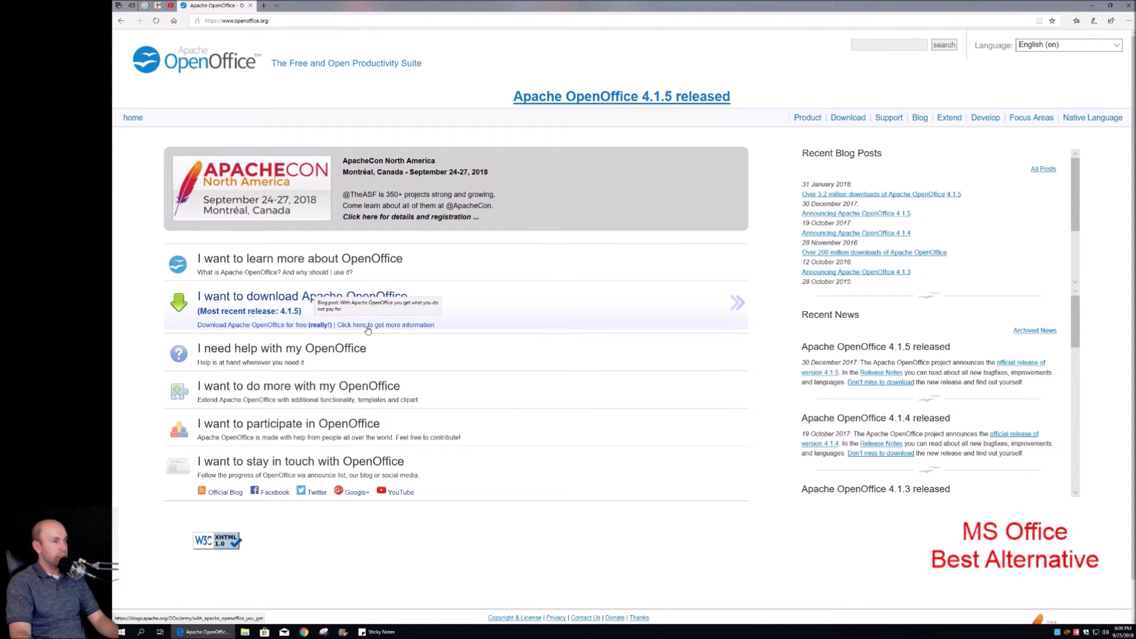
pyautogui.click(338, 305)
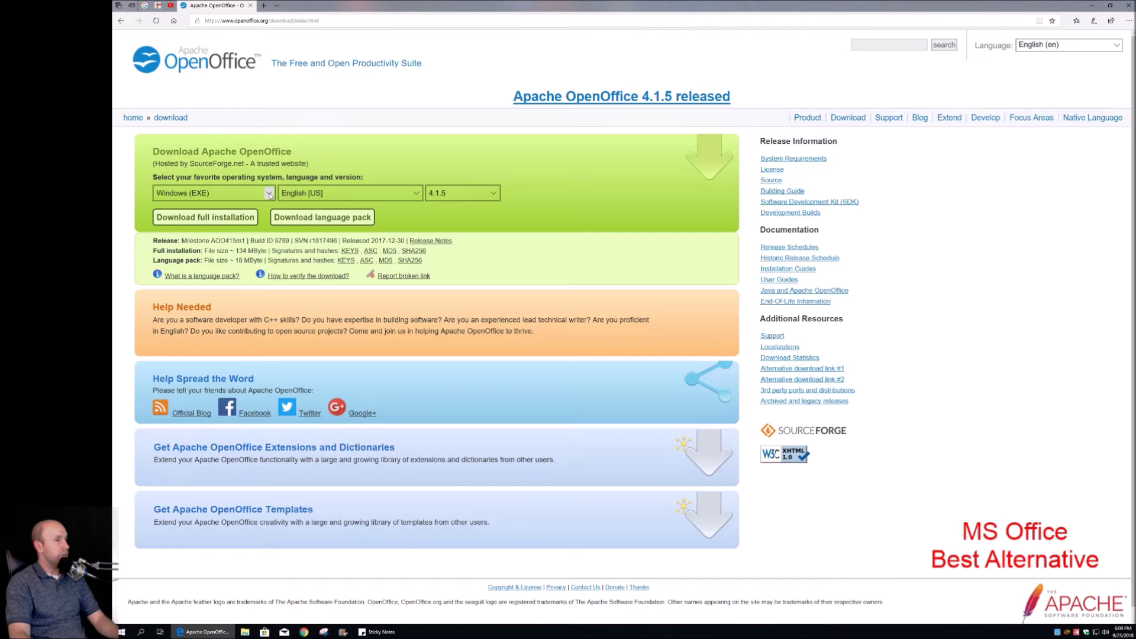
pyautogui.click(269, 195)
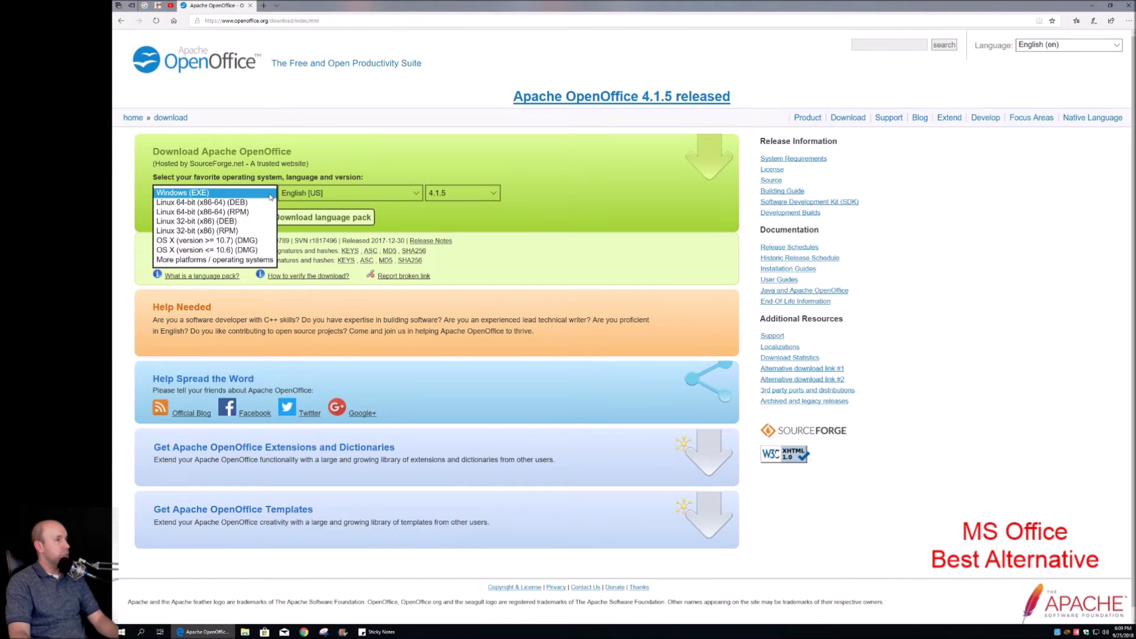
pyautogui.click(270, 196)
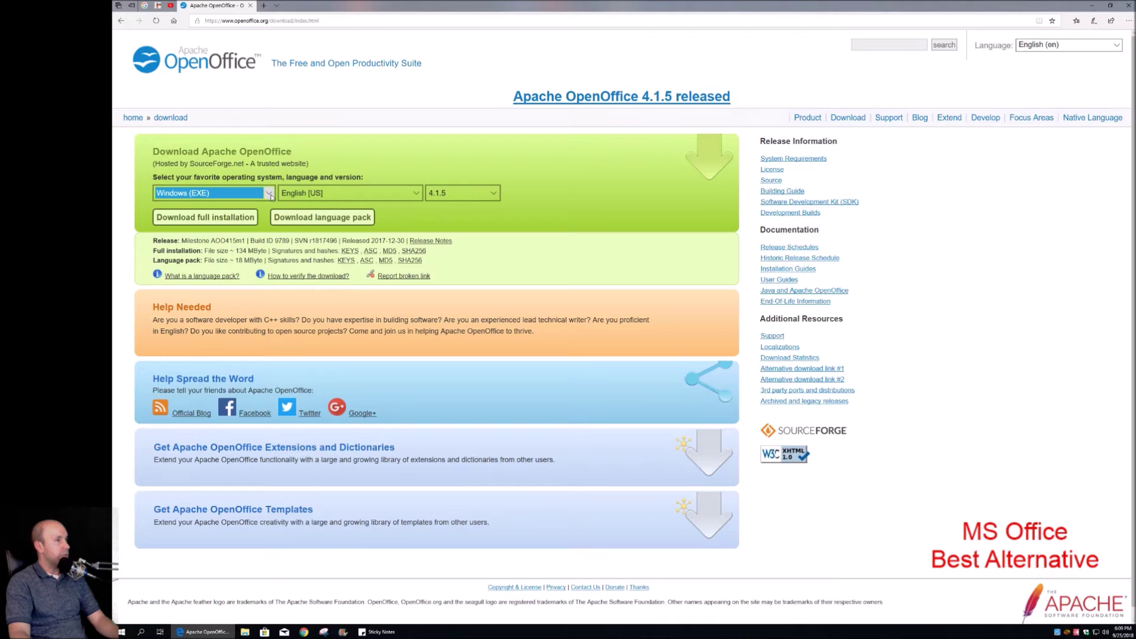
pyautogui.click(271, 195)
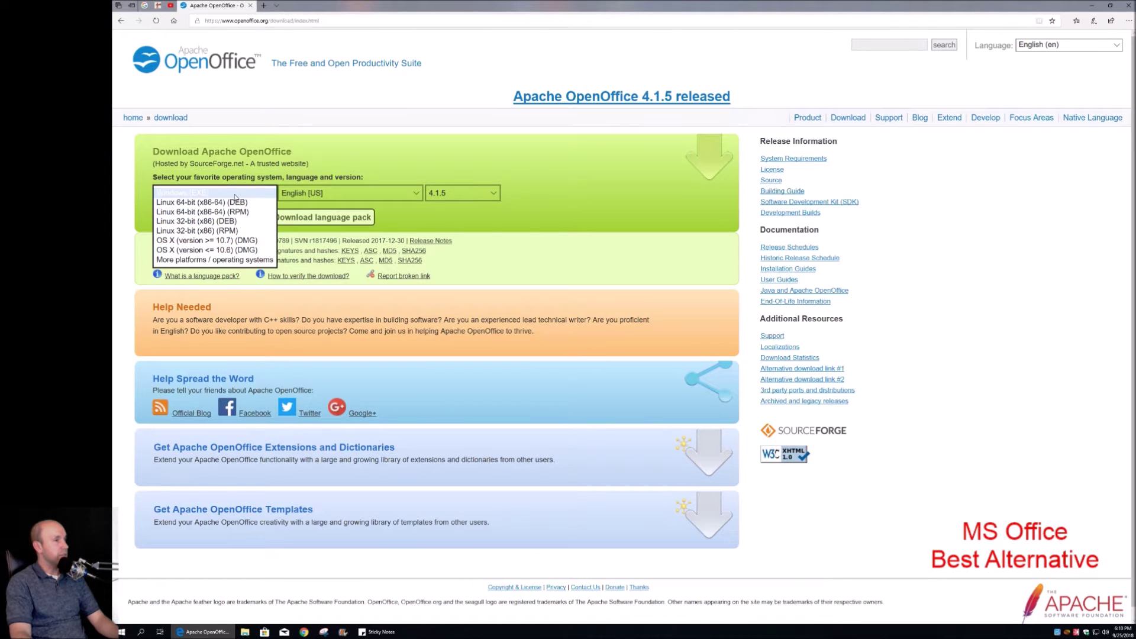
# Keep Windows (EXE) as the platform and start the full installation download.
pyautogui.click(234, 194)
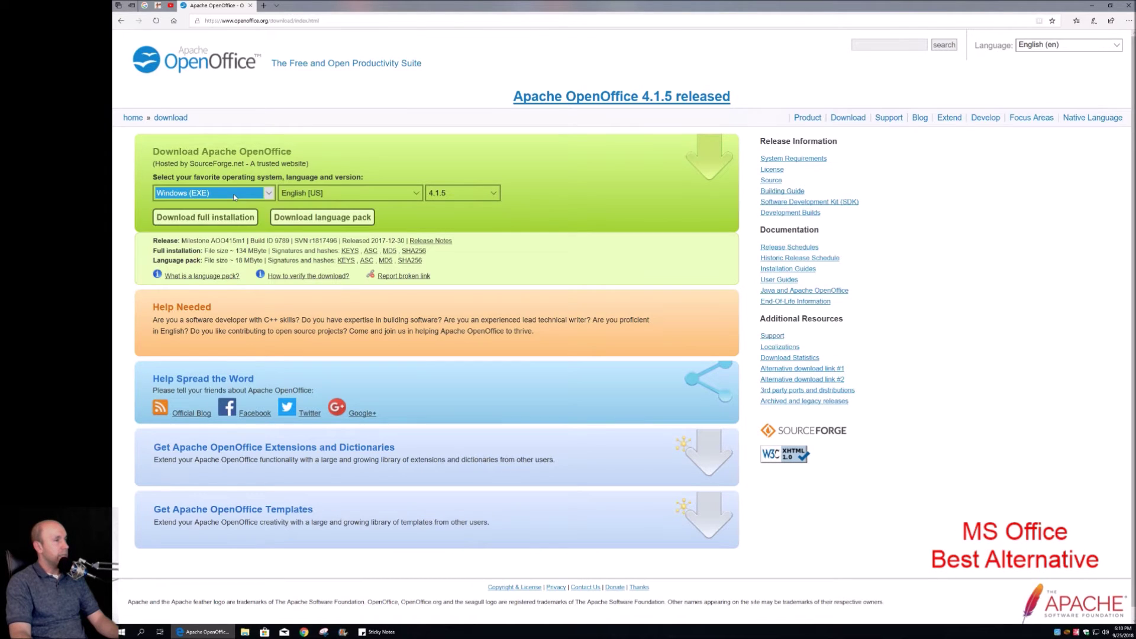
pyautogui.click(206, 220)
pyautogui.click(209, 221)
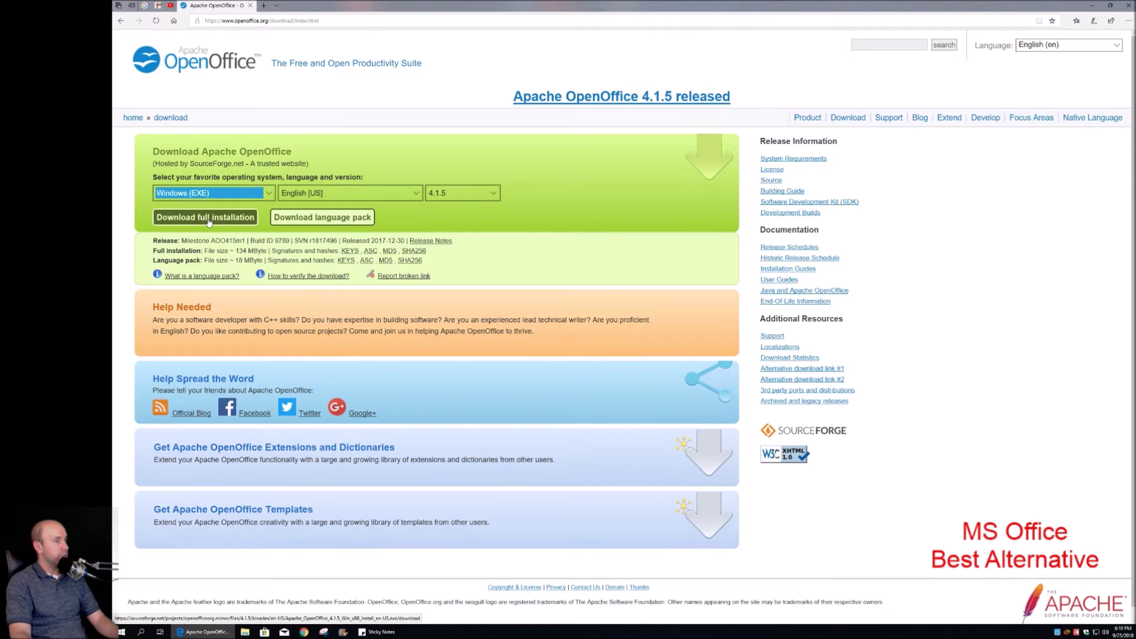
pyautogui.click(209, 220)
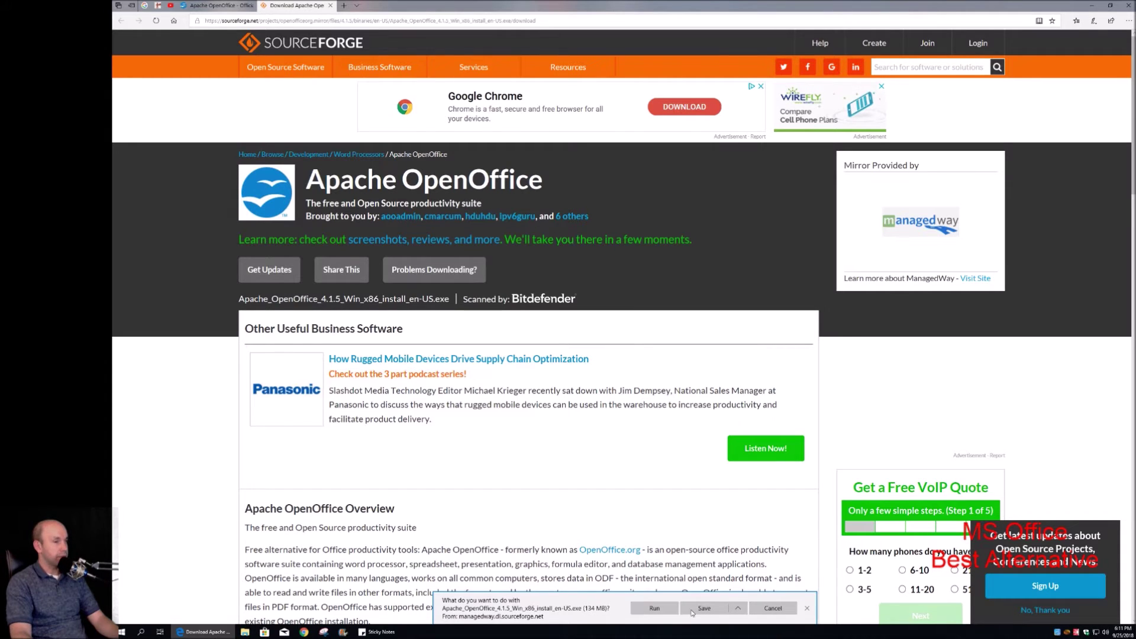
# Save Apache_OpenOffice_4.1.5_Win_x86_install_en-US.exe and show the downloads list.
pyautogui.click(717, 610)
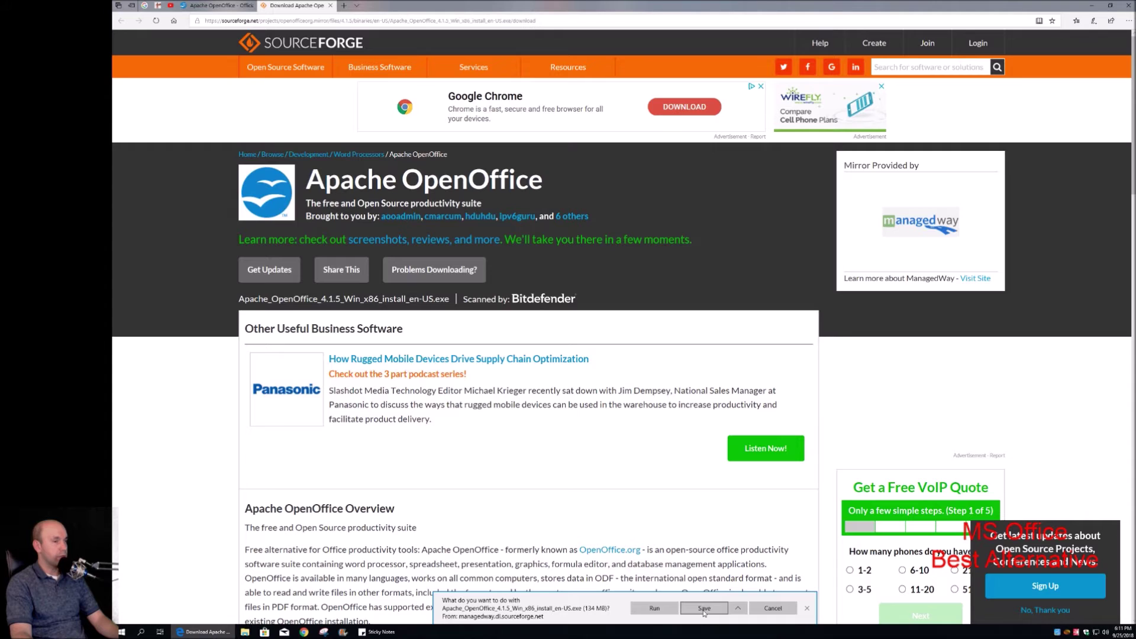
pyautogui.click(704, 610)
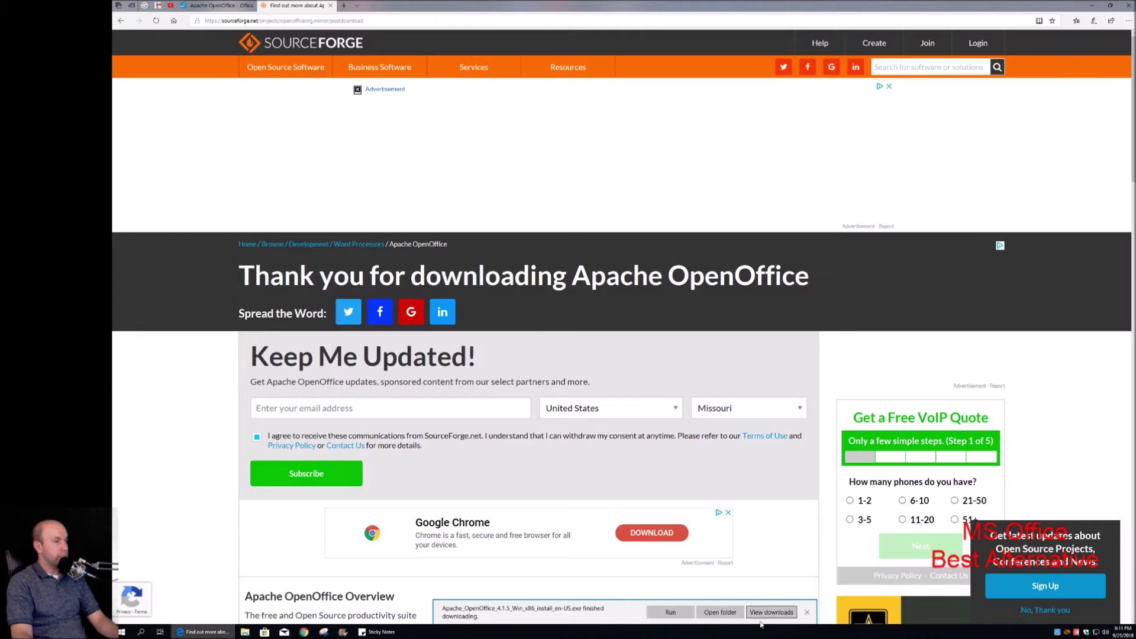
pyautogui.click(761, 615)
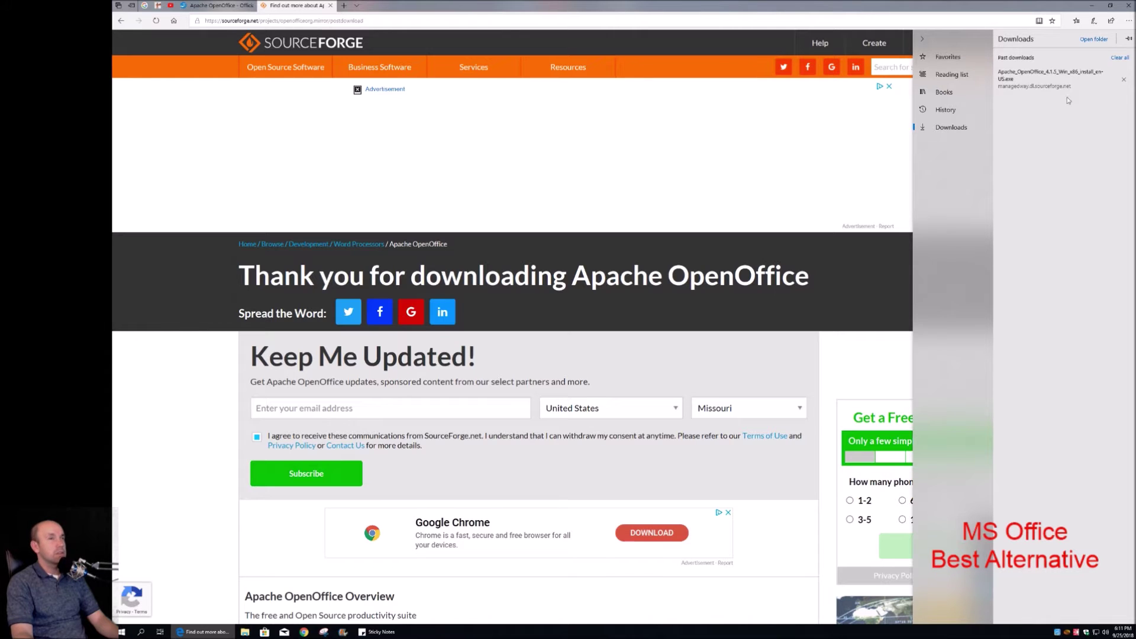
# Open the Downloads folder in File Explorer and launch the Apache OpenOffice installer.
pyautogui.click(1041, 86)
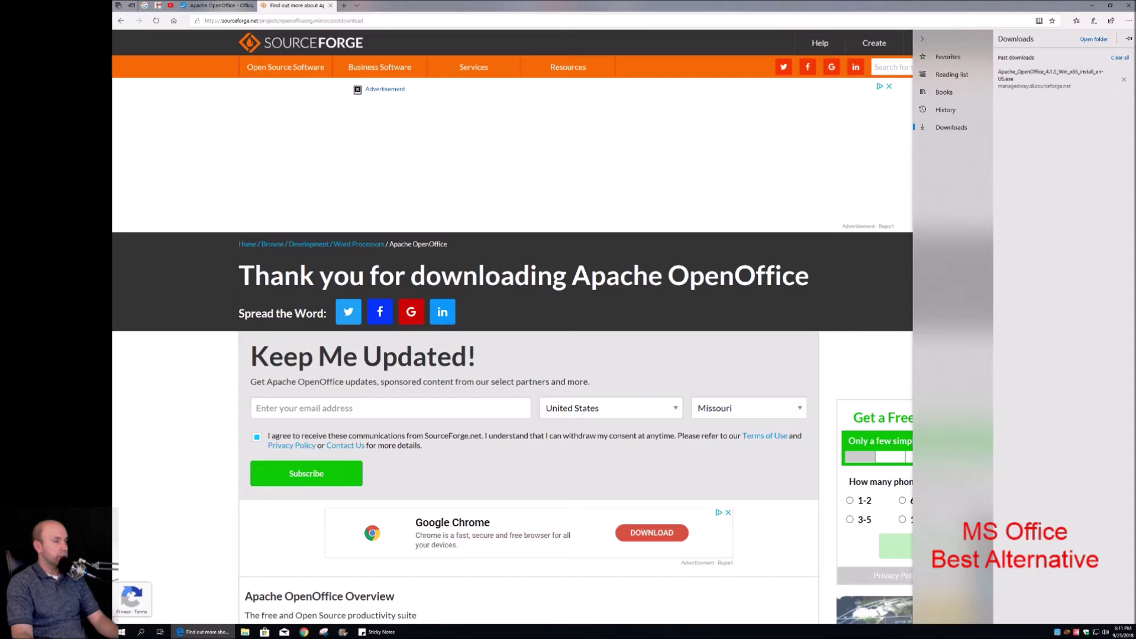
pyautogui.click(1092, 39)
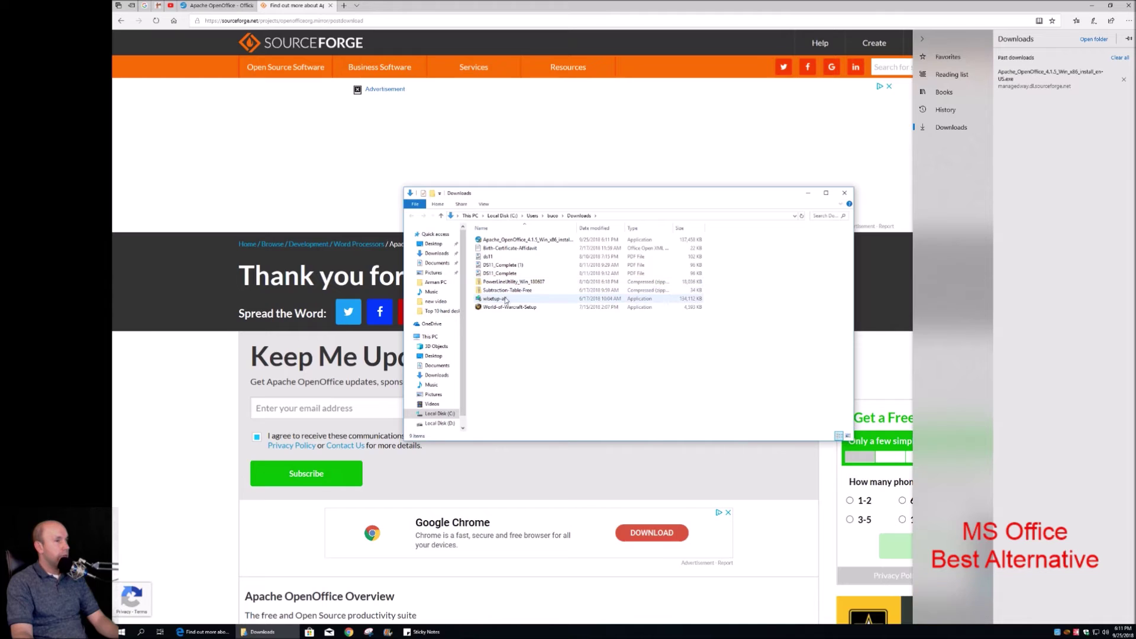
pyautogui.click(522, 240)
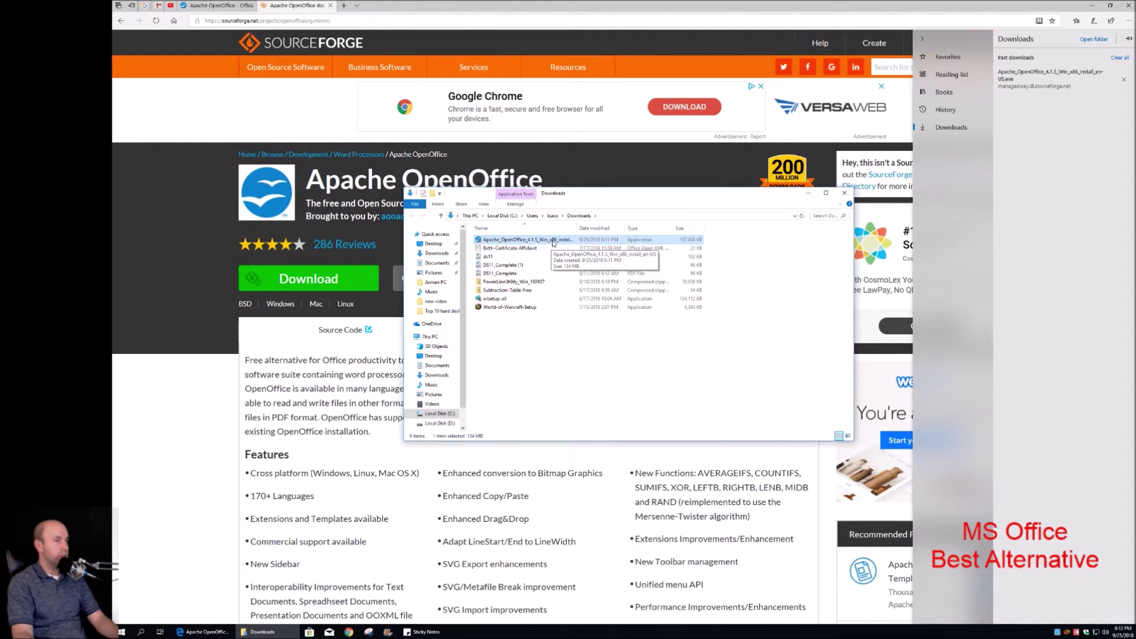
pyautogui.doubleClick(555, 242)
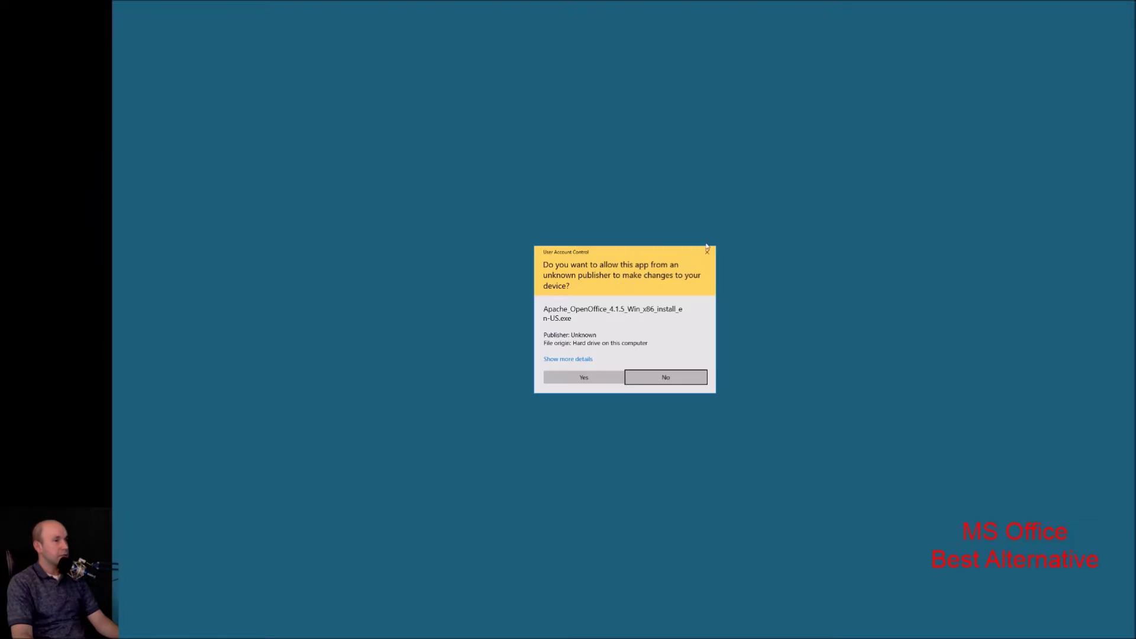
# Allow the installer to run, then close File Explorer and all Edge tabs.
pyautogui.click(593, 381)
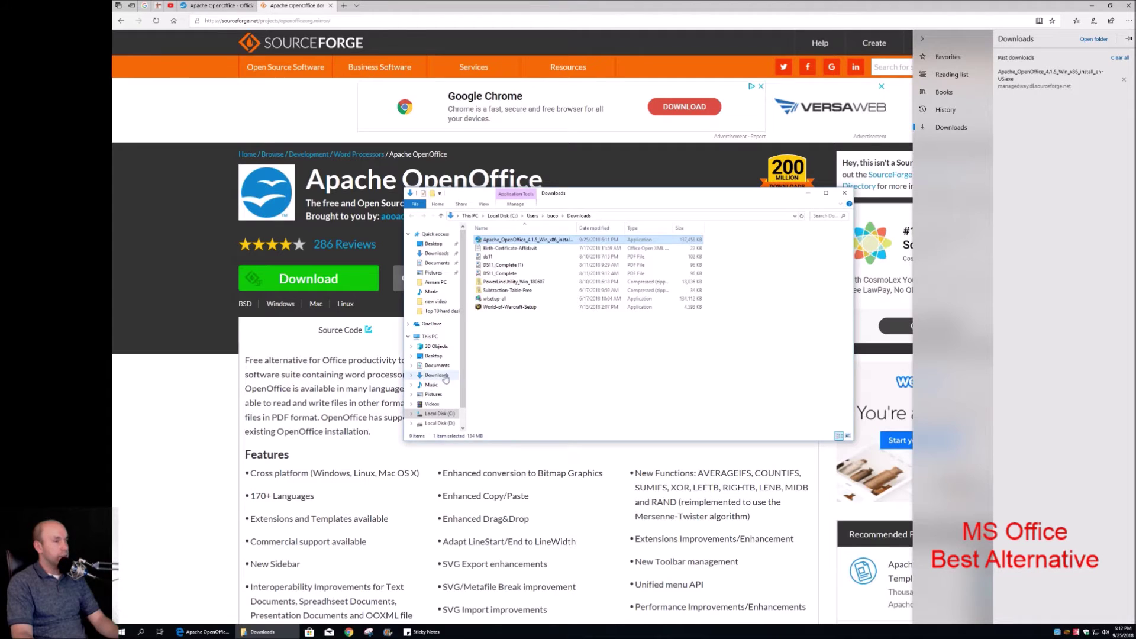
pyautogui.click(844, 193)
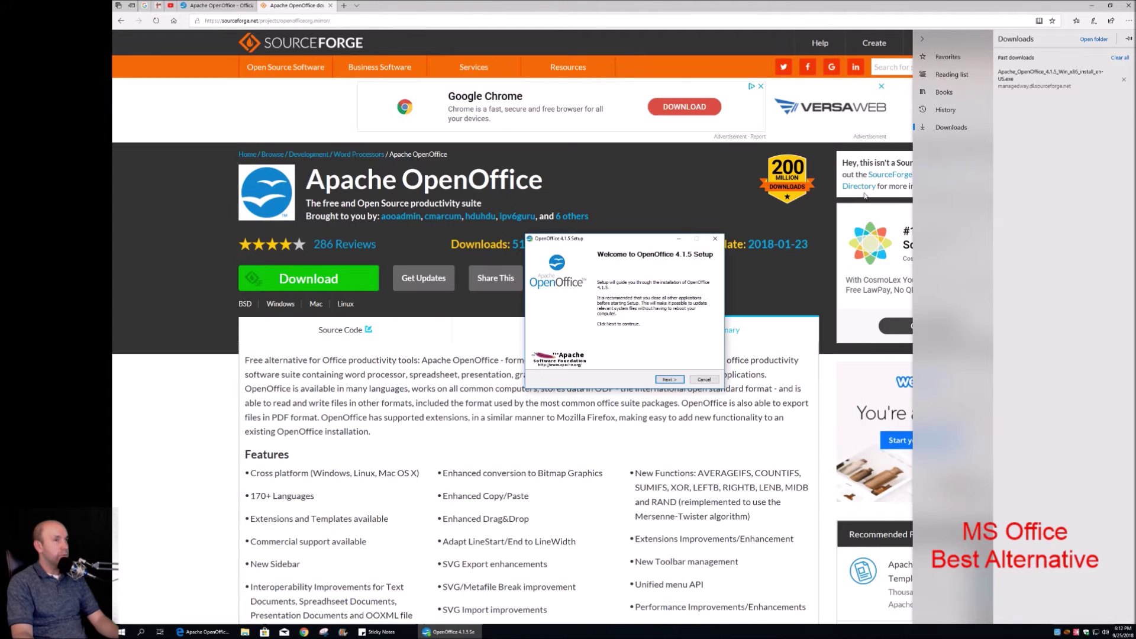
pyautogui.click(1128, 6)
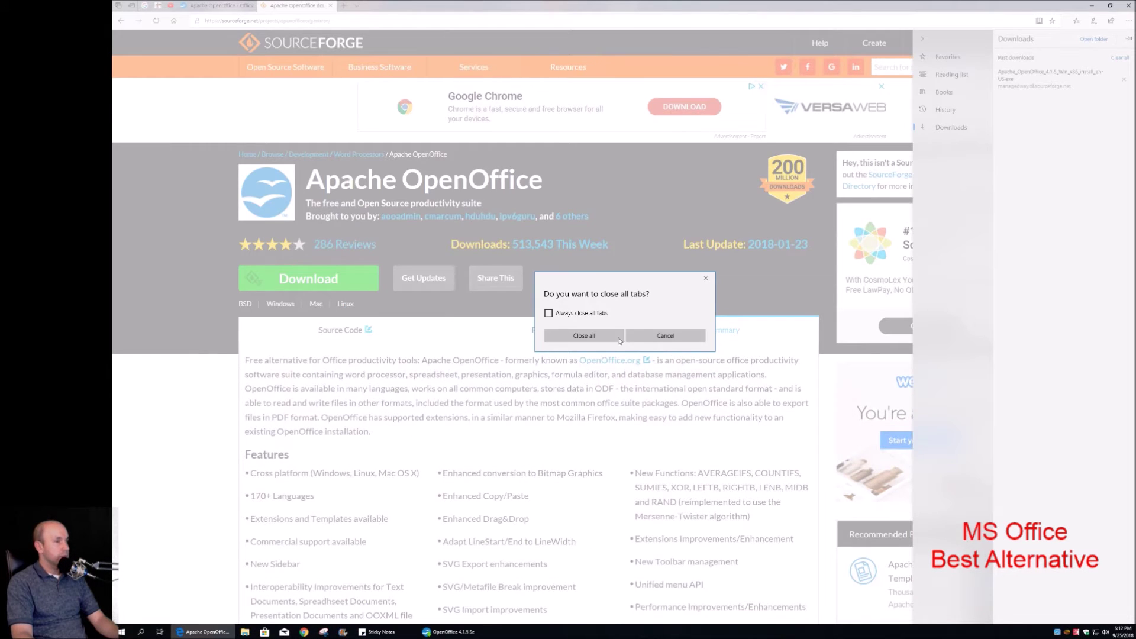
pyautogui.click(610, 336)
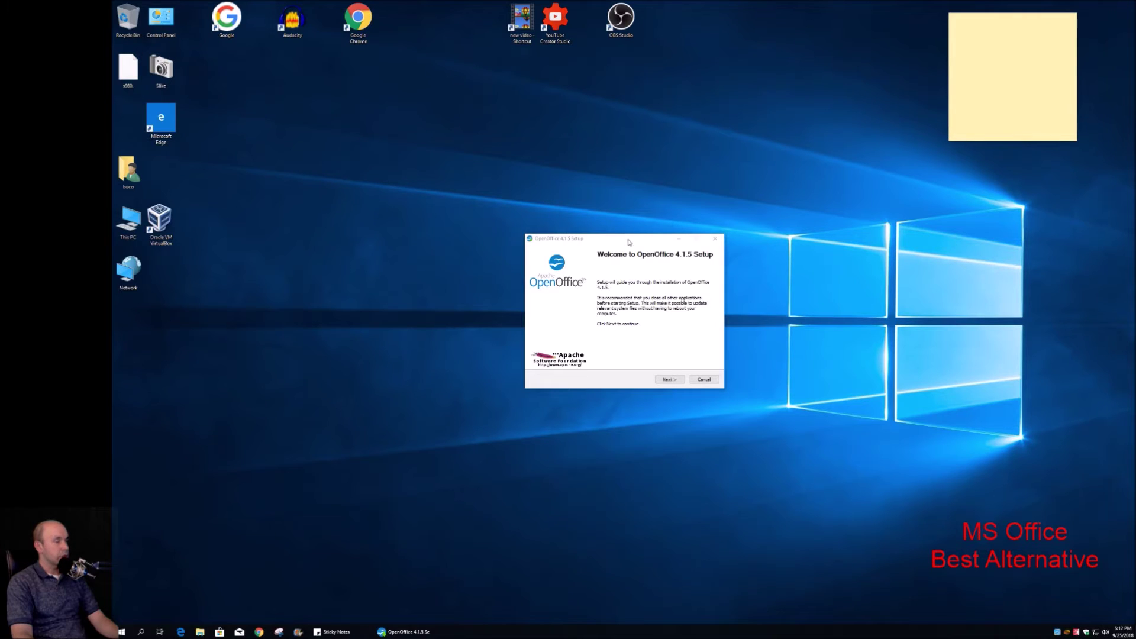
# Move past the Setup welcome page to the Choose Install Location step.
pyautogui.moveTo(630, 240); pyautogui.dragTo(596, 252)
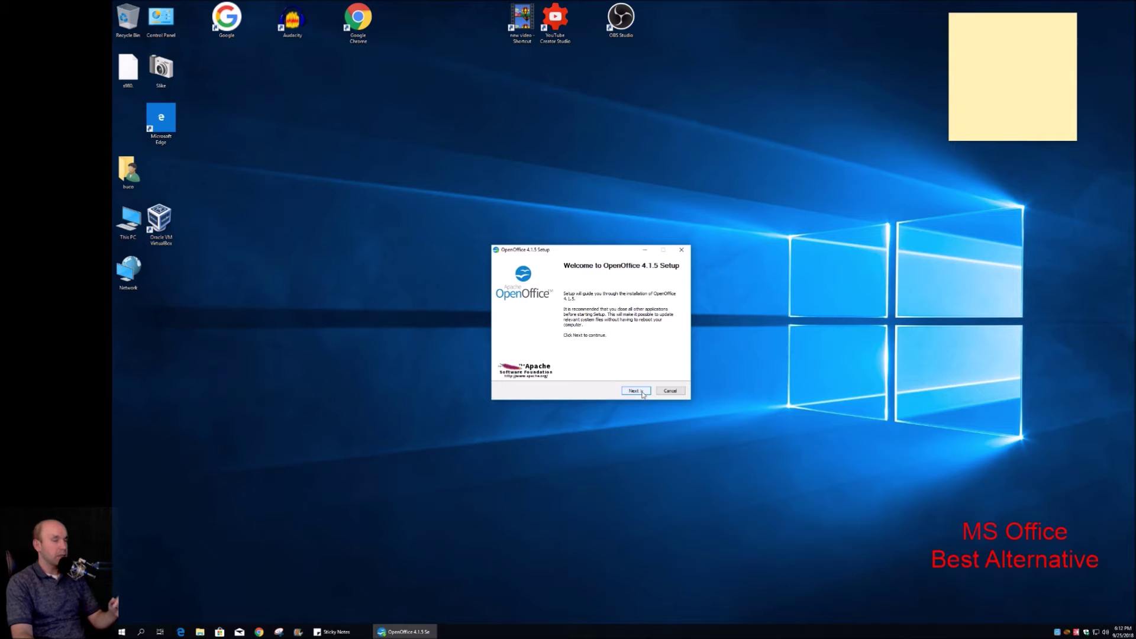
pyautogui.click(642, 394)
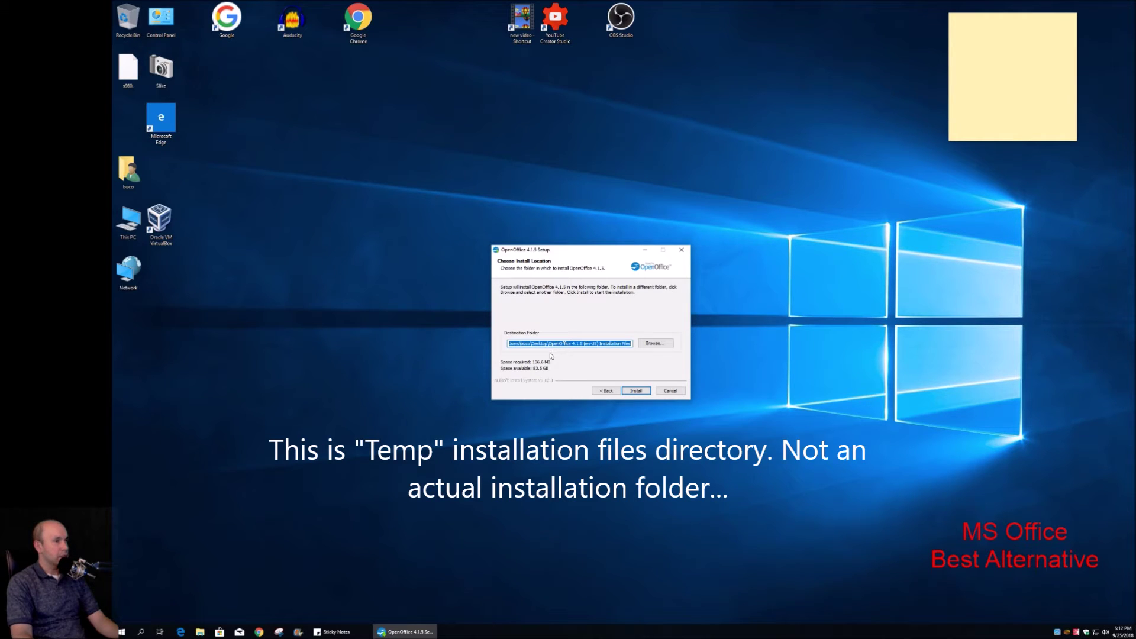
pyautogui.moveTo(570, 343); pyautogui.dragTo(487, 342)
pyautogui.click(563, 344)
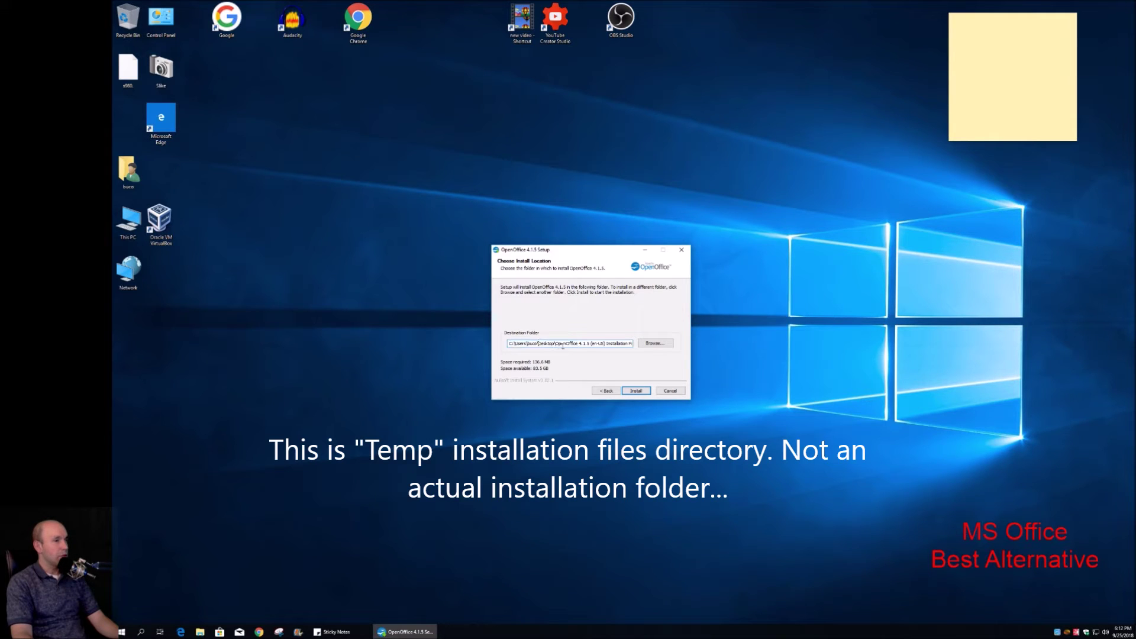
# Browse to Local Disk (C:) and choose Program Files as the destination folder.
pyautogui.click(660, 347)
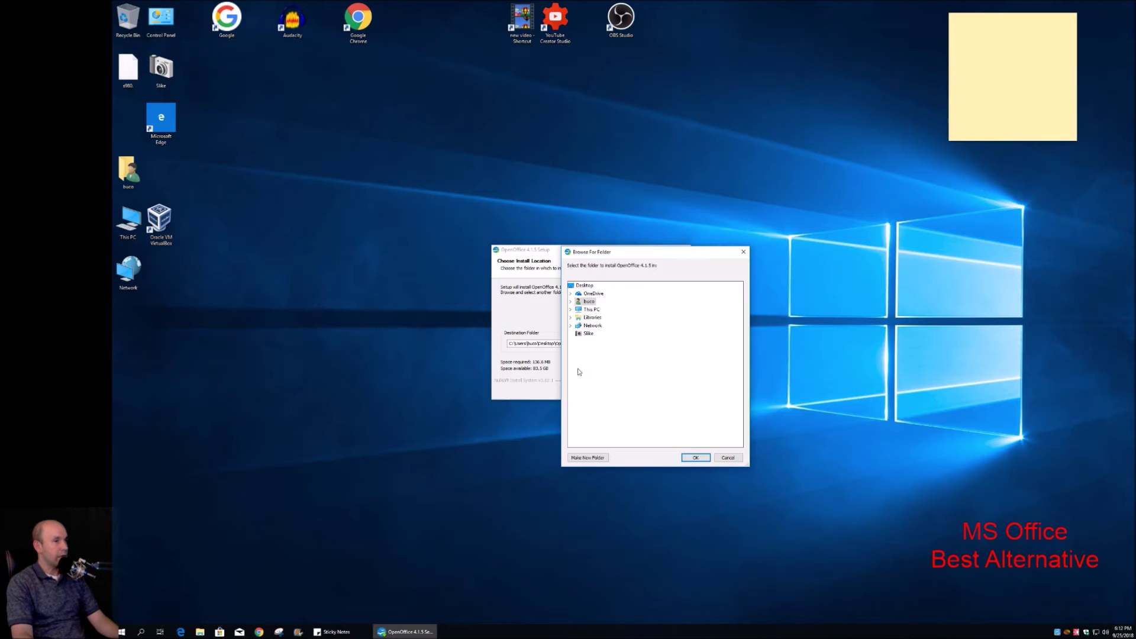
pyautogui.click(571, 309)
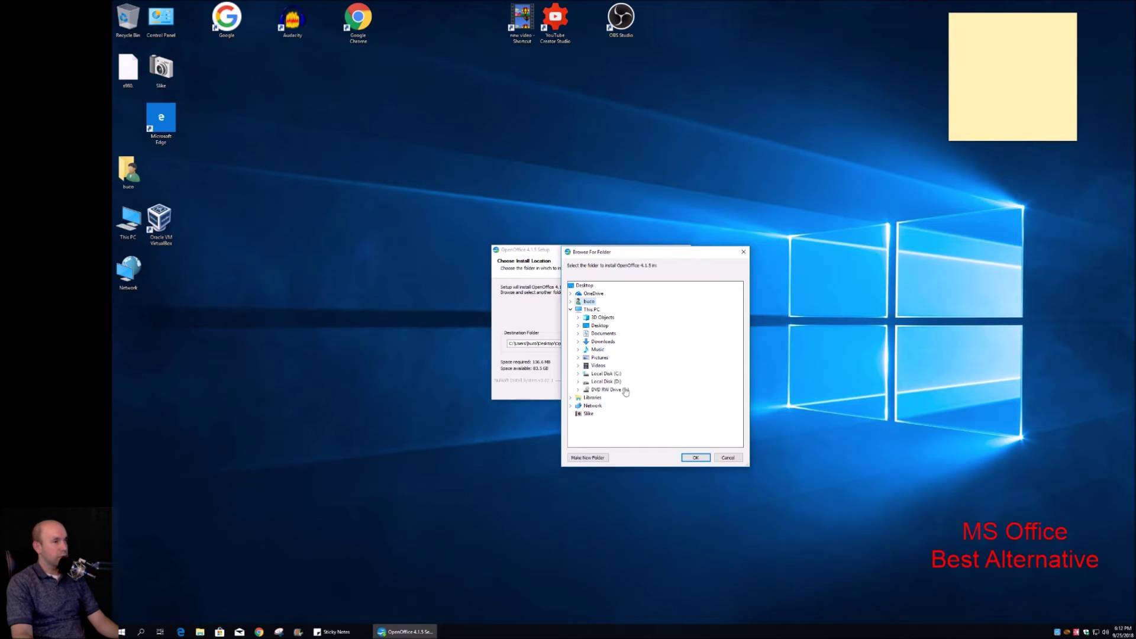
pyautogui.click(579, 374)
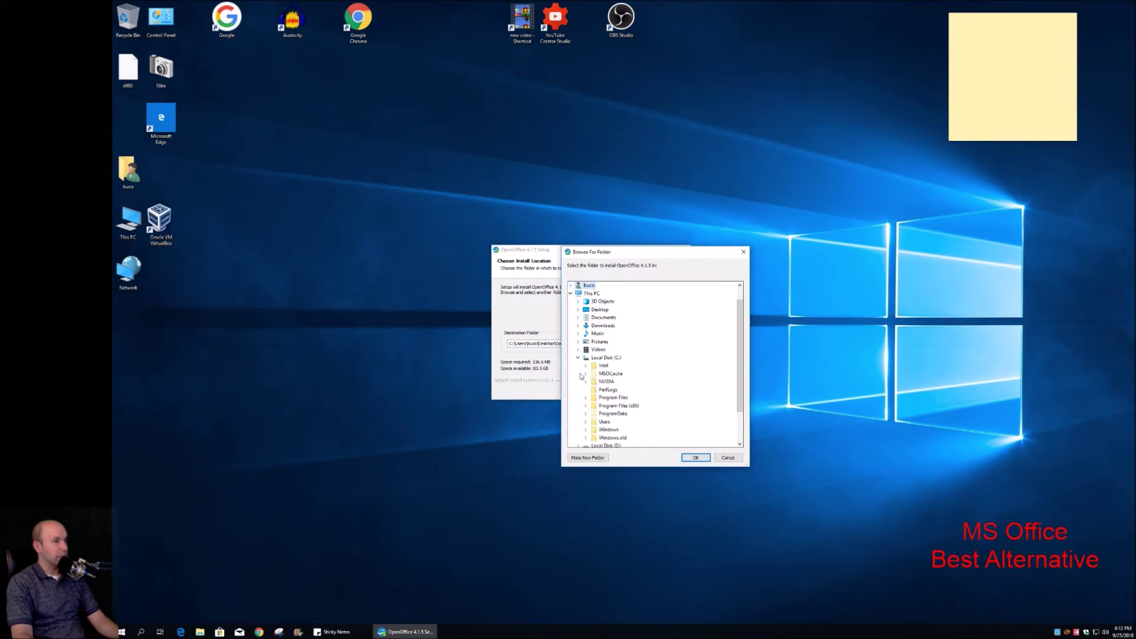
pyautogui.doubleClick(619, 406)
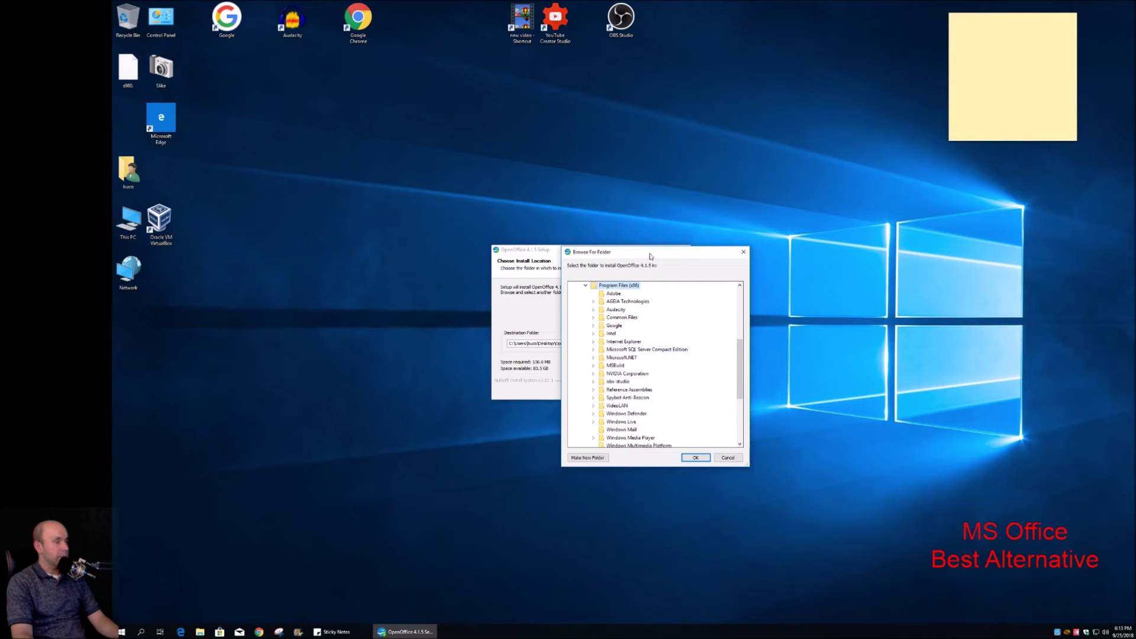
pyautogui.moveTo(649, 257); pyautogui.dragTo(532, 342)
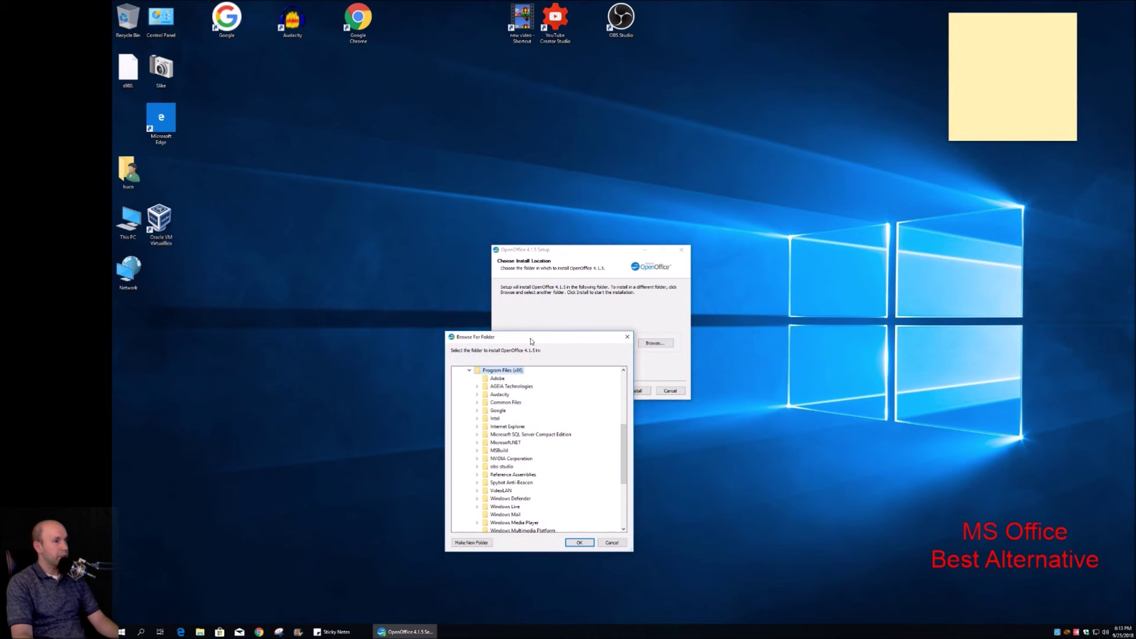
pyautogui.scroll(1, 516, 393)
pyautogui.click(506, 388)
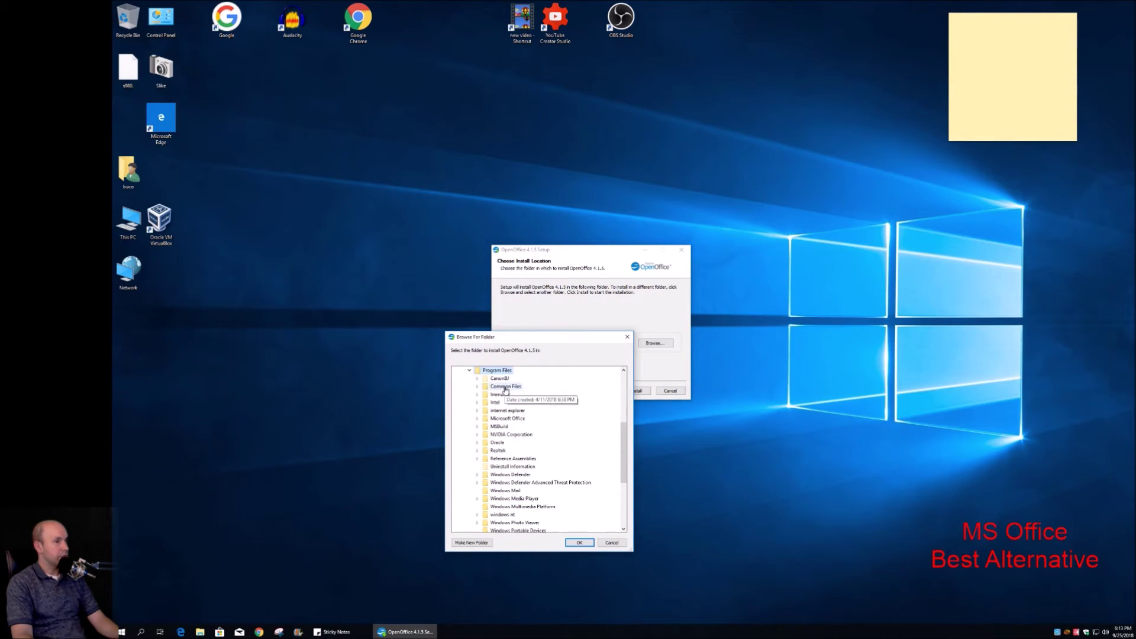
pyautogui.click(580, 543)
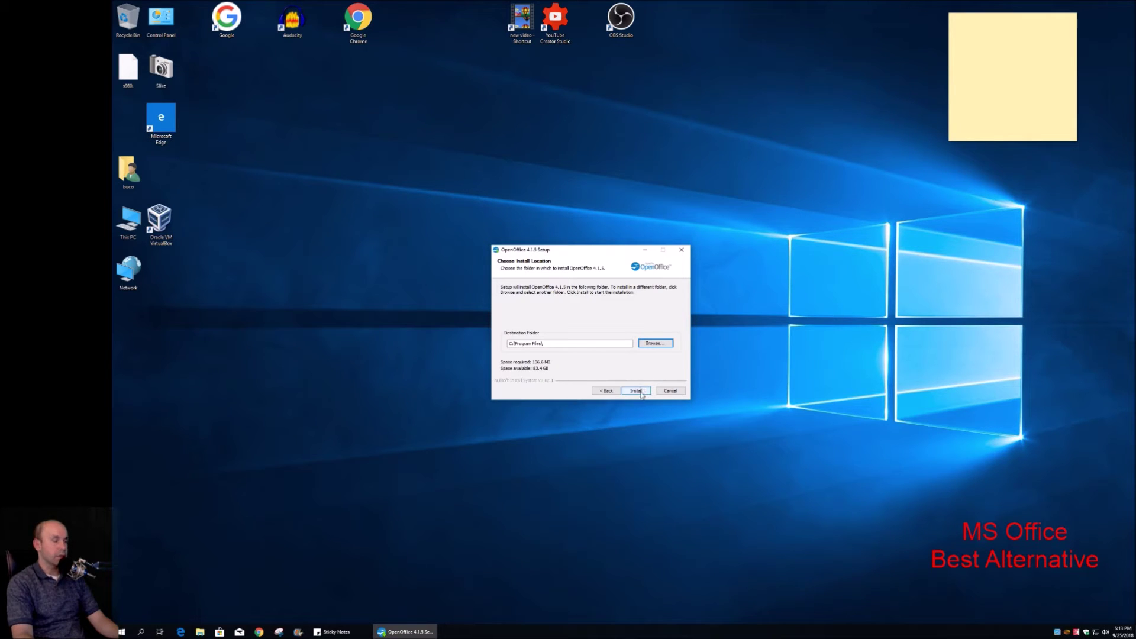
pyautogui.click(580, 347)
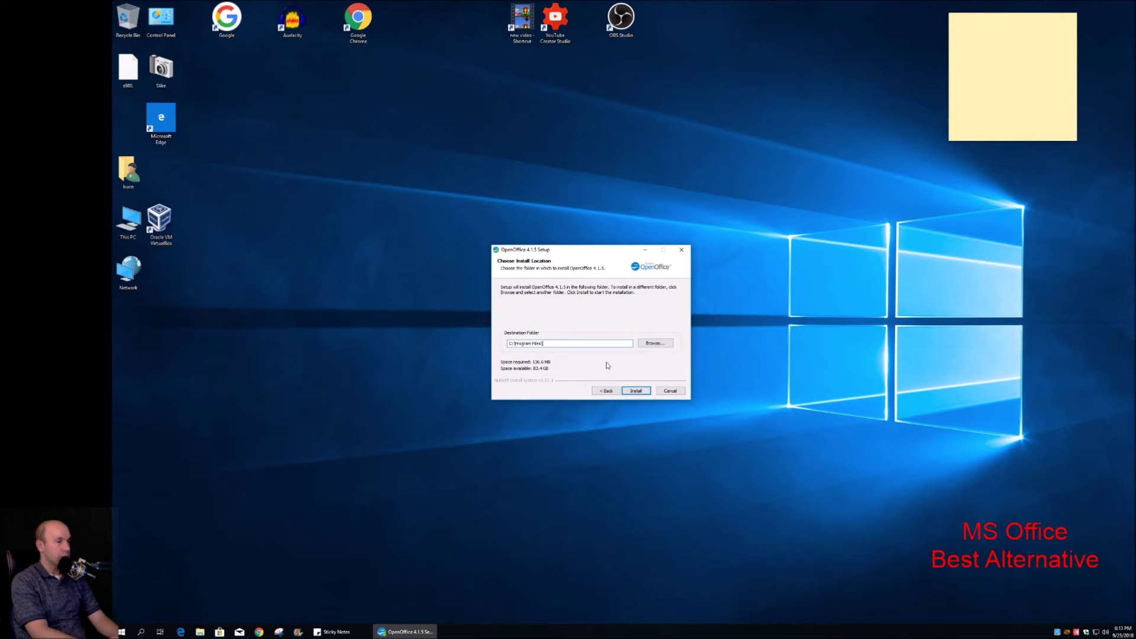
# Extend the destination to C:\Program Files\OpenOffice and extract the setup files there.
pyautogui.write('Open')
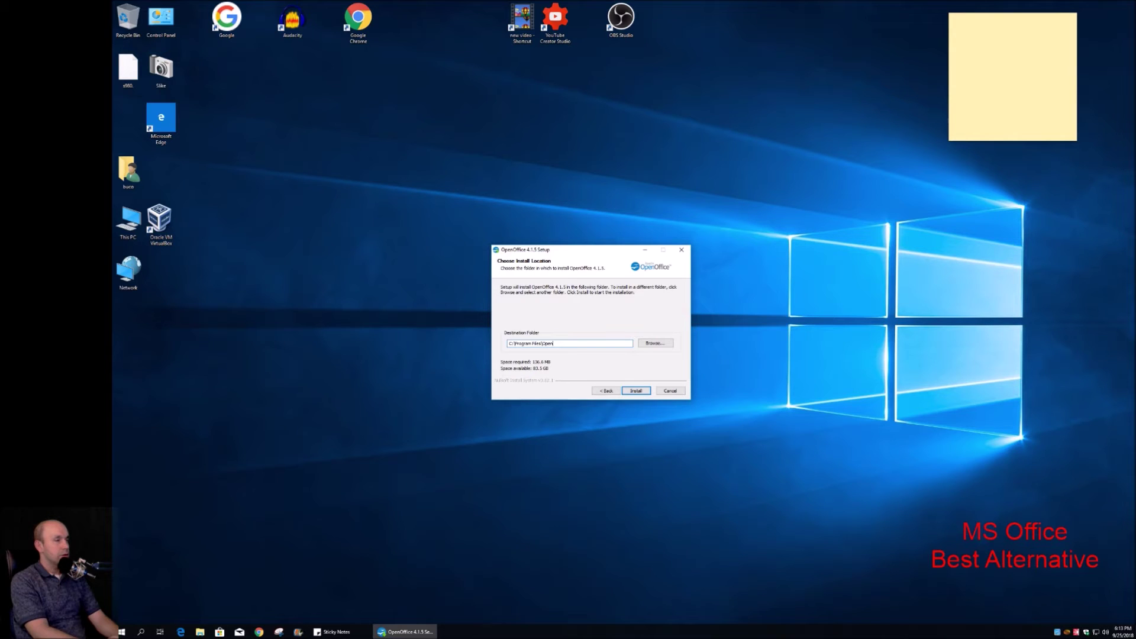
pyautogui.write('Office')
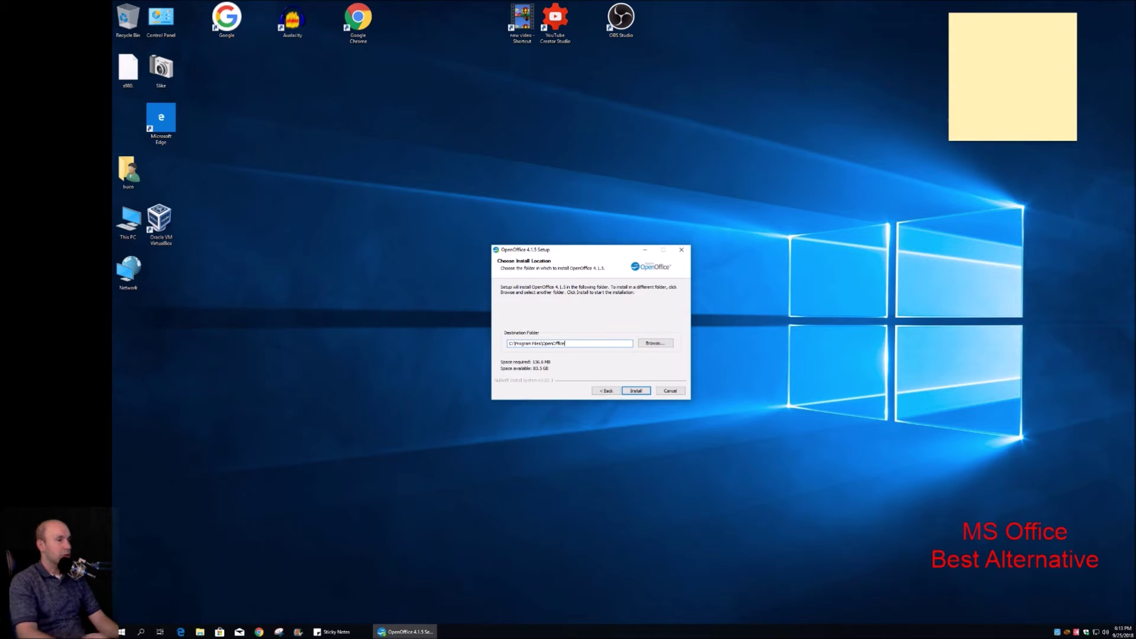
pyautogui.click(637, 391)
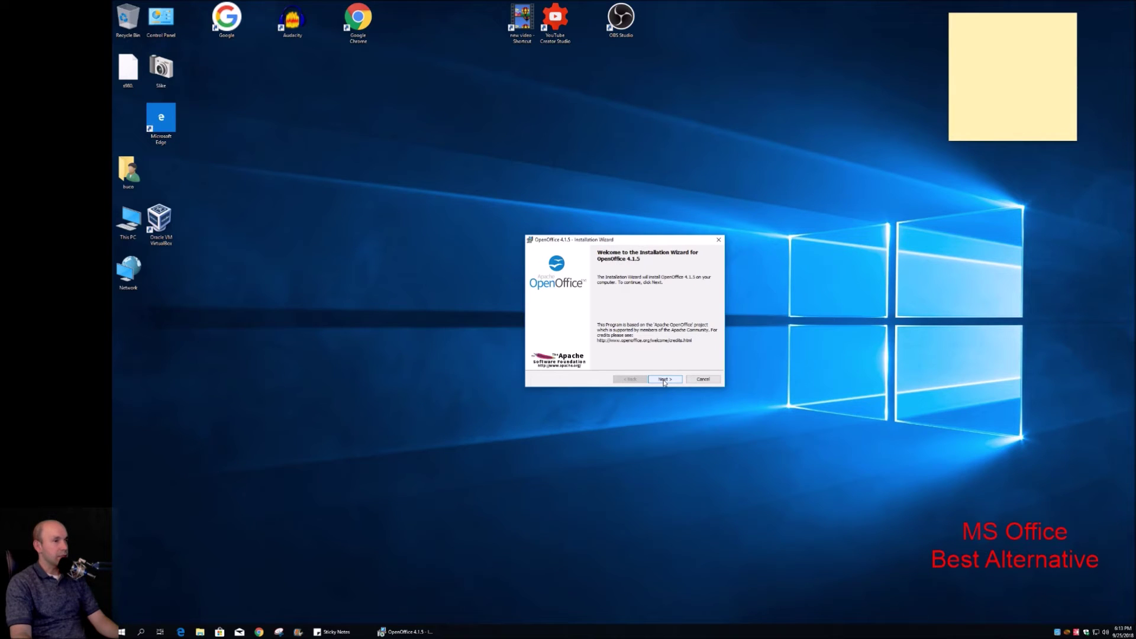
# Reposition the installation wizard lower and advance it to the Customer Information page.
pyautogui.click(664, 379)
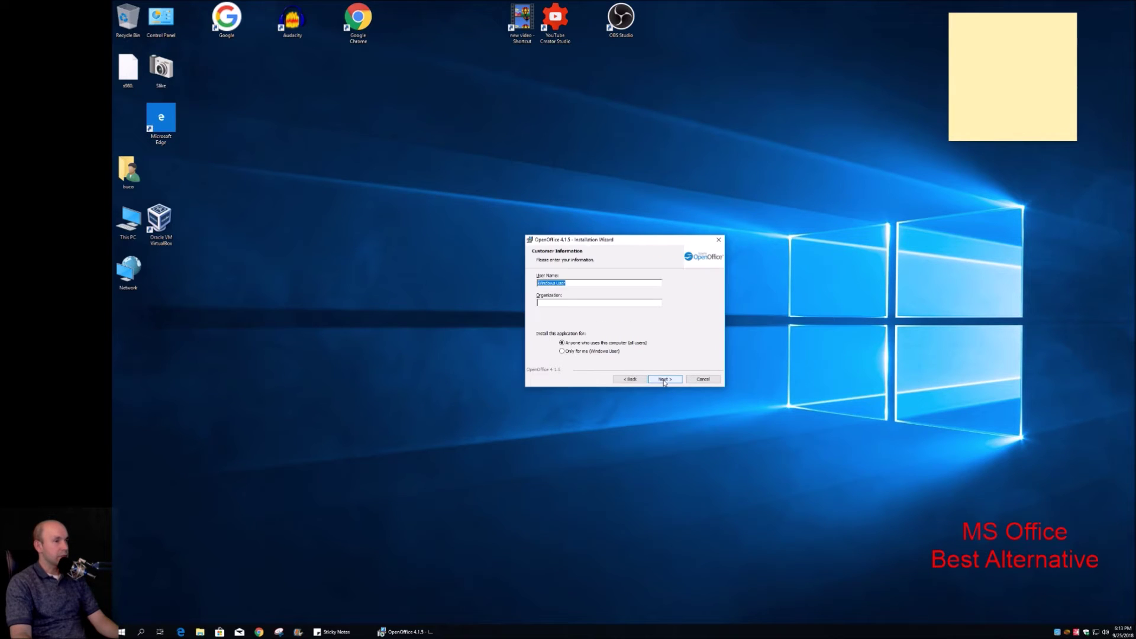
pyautogui.click(632, 381)
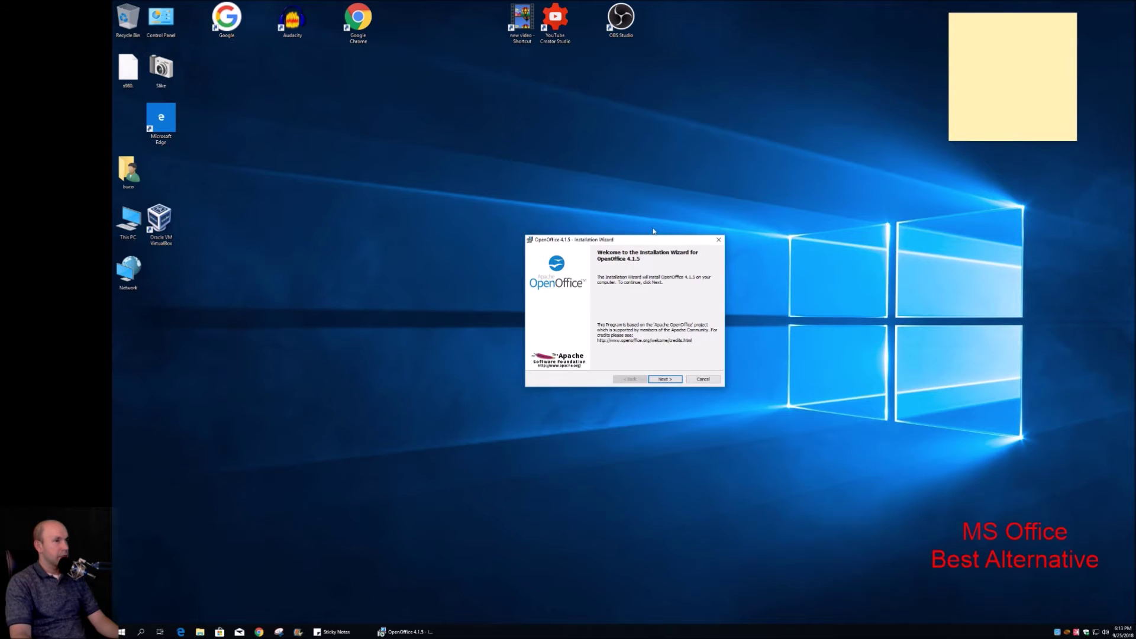
pyautogui.moveTo(650, 246); pyautogui.dragTo(646, 299)
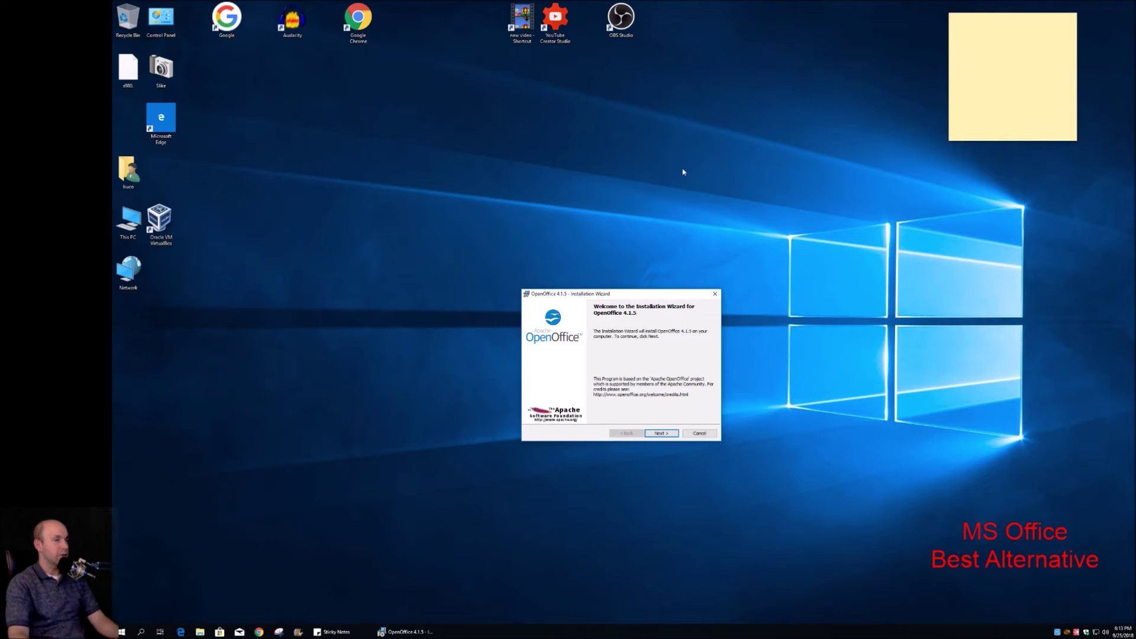
pyautogui.click(661, 434)
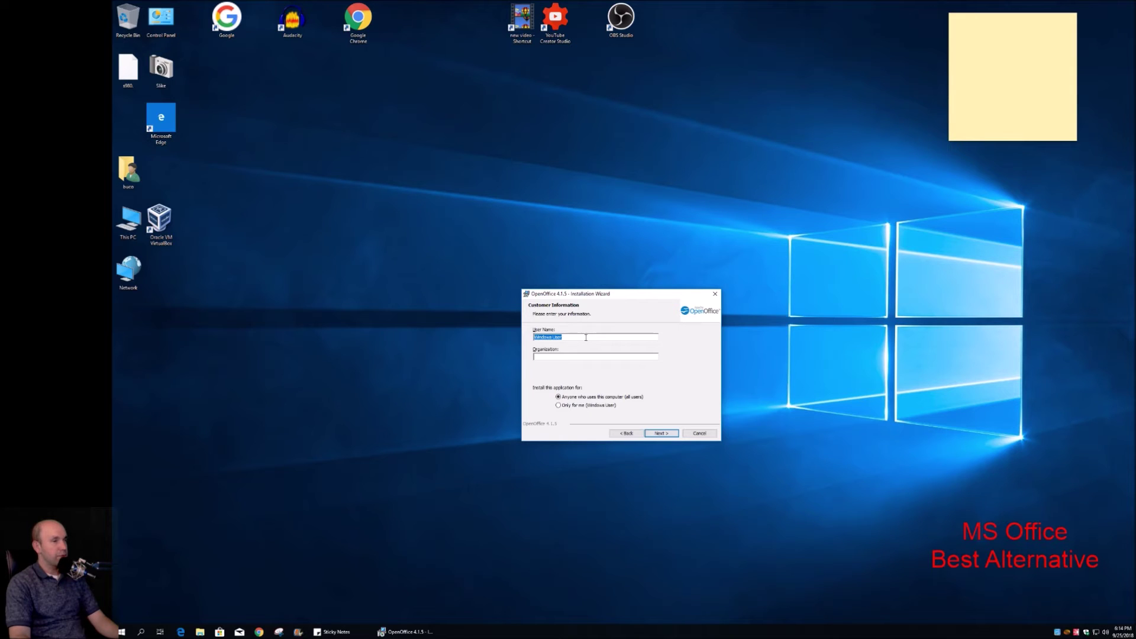
# Enter your user name and 'CosmicNovo' as the organization, then continue.
pyautogui.moveTo(624, 296); pyautogui.dragTo(629, 304)
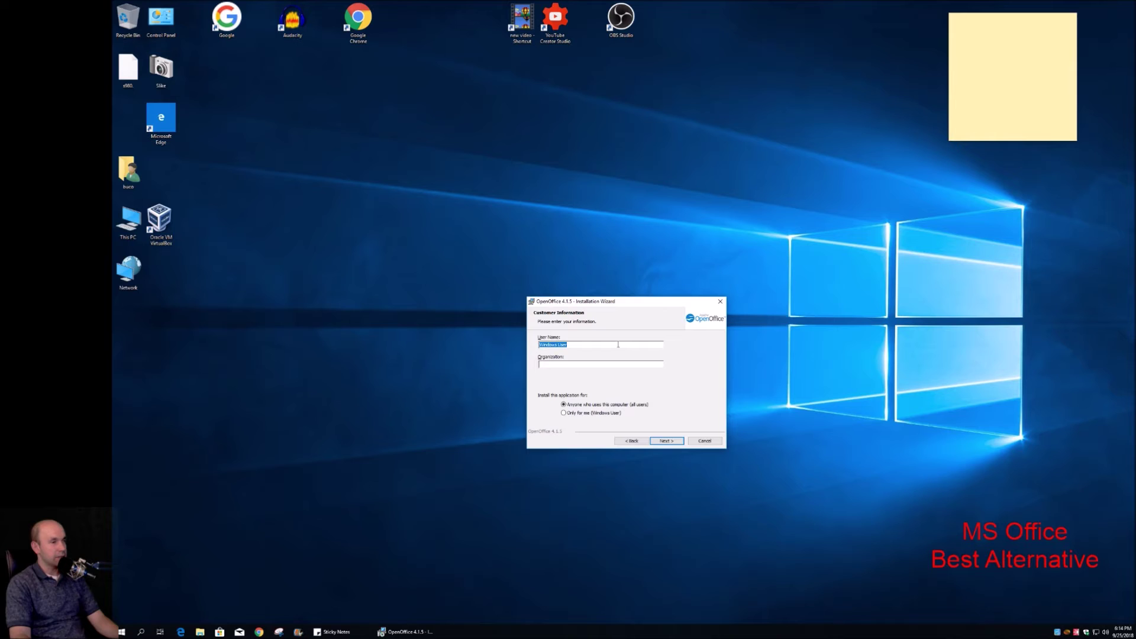
pyautogui.write('cobum')
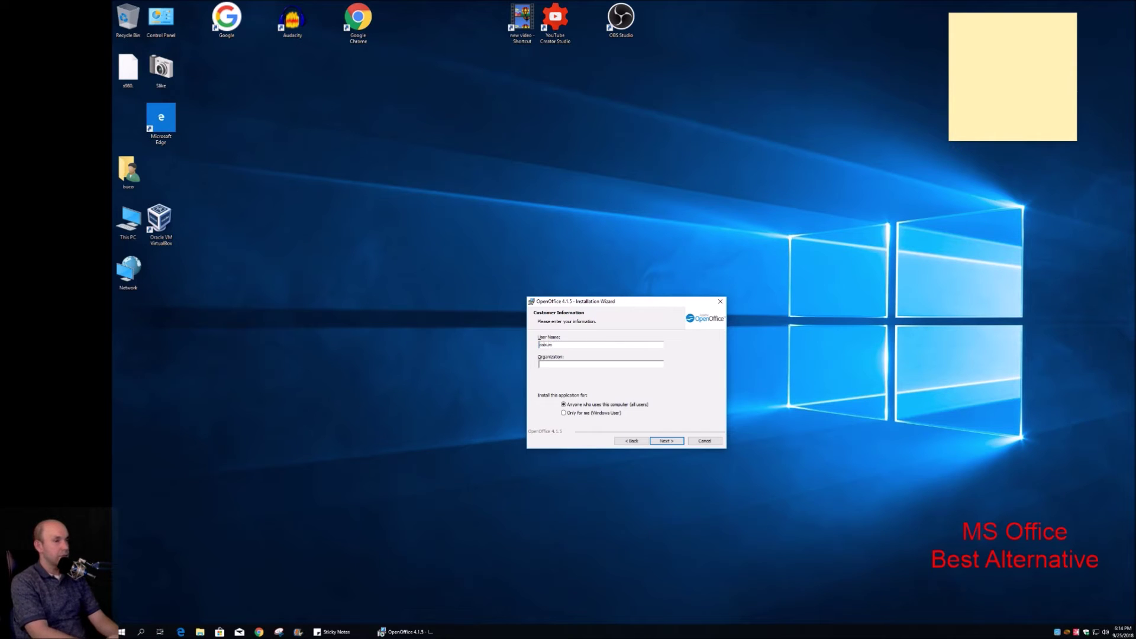
pyautogui.write('an (')
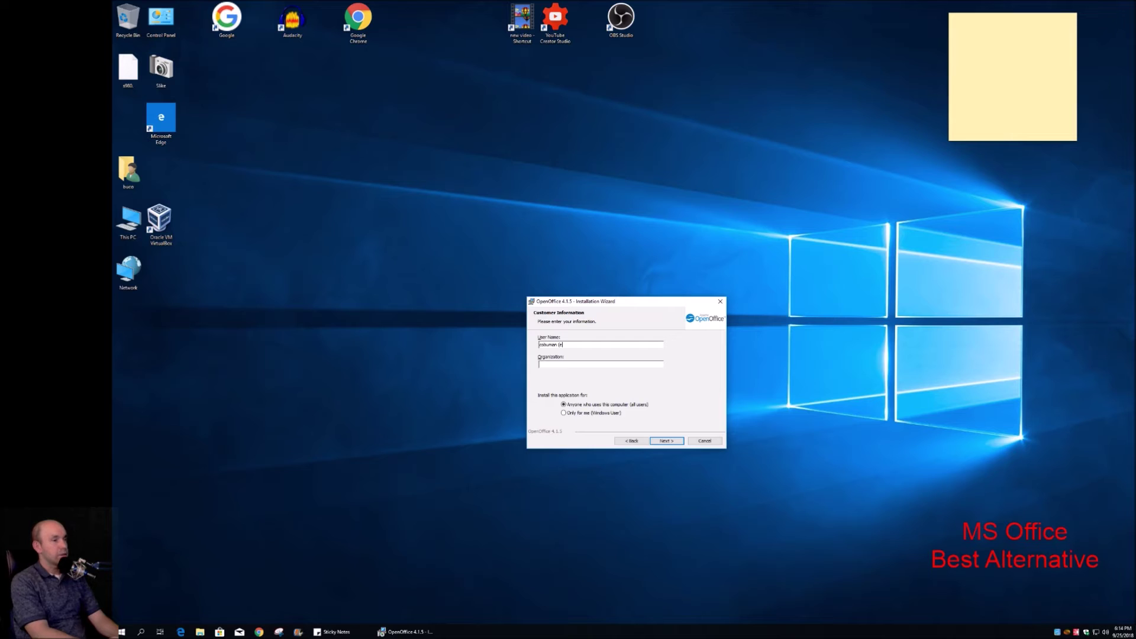
pyautogui.write('Ervin)')
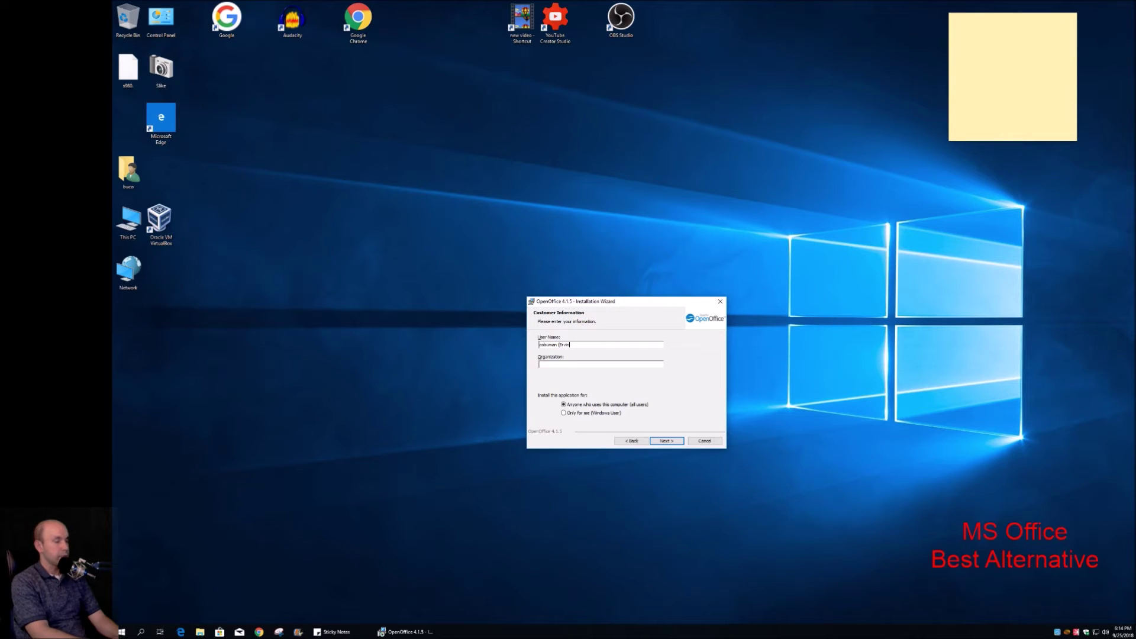
pyautogui.click(577, 363)
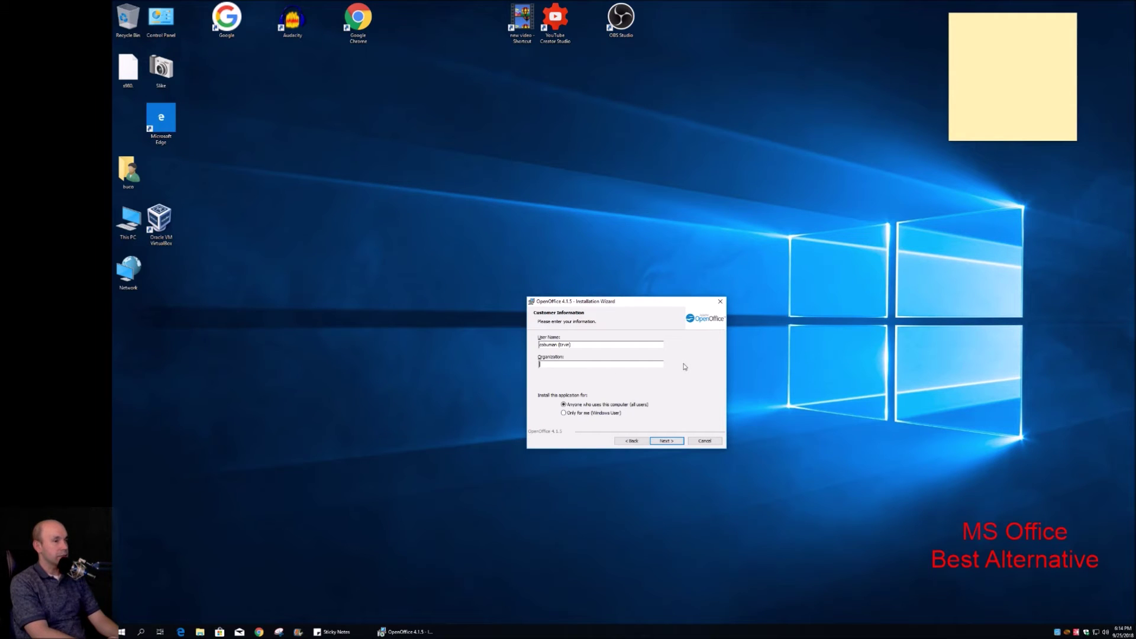
pyautogui.write('CosmicNovo LLC')
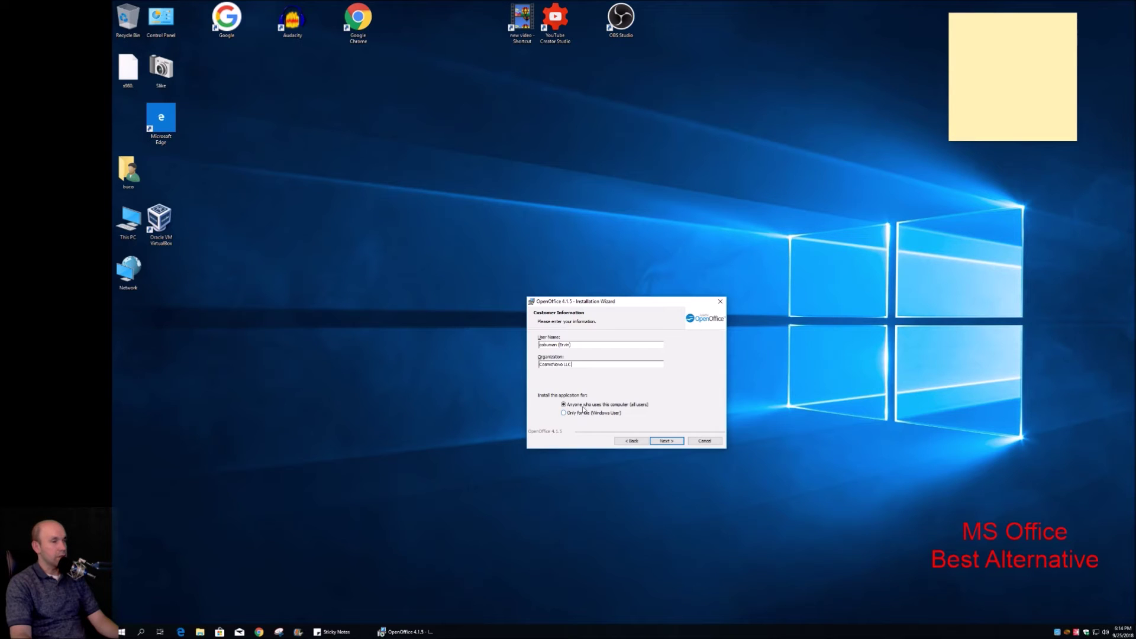
pyautogui.click(668, 441)
# Advance to the Setup Type page with Custom chosen instead of Typical.
pyautogui.click(668, 441)
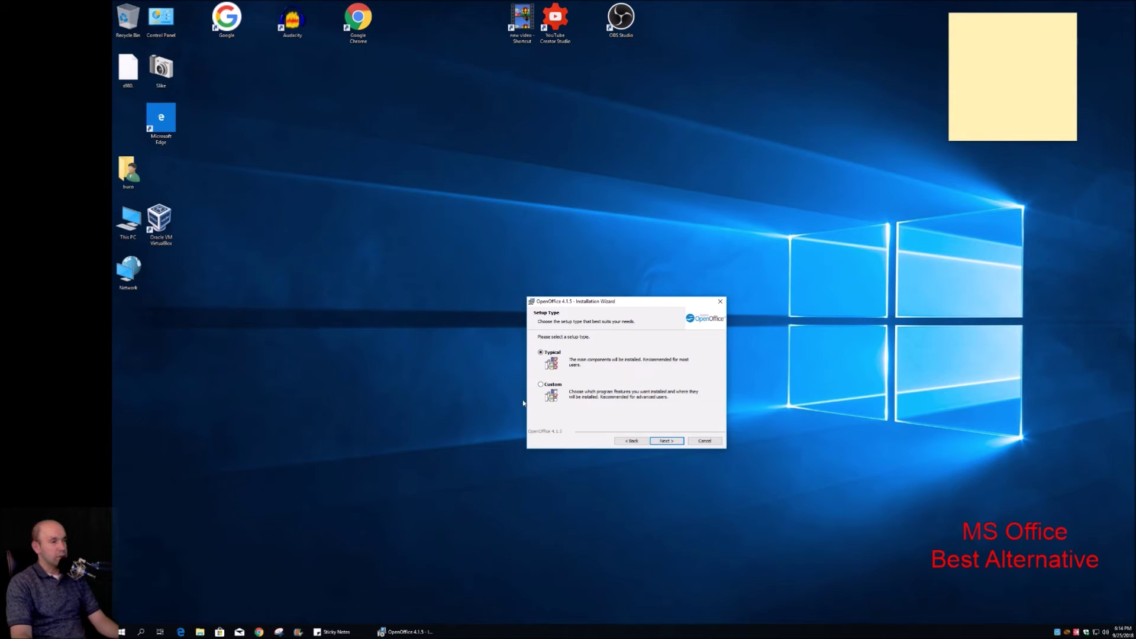
# Advance to the Custom Setup page and reposition the wizard window slightly.
pyautogui.click(666, 442)
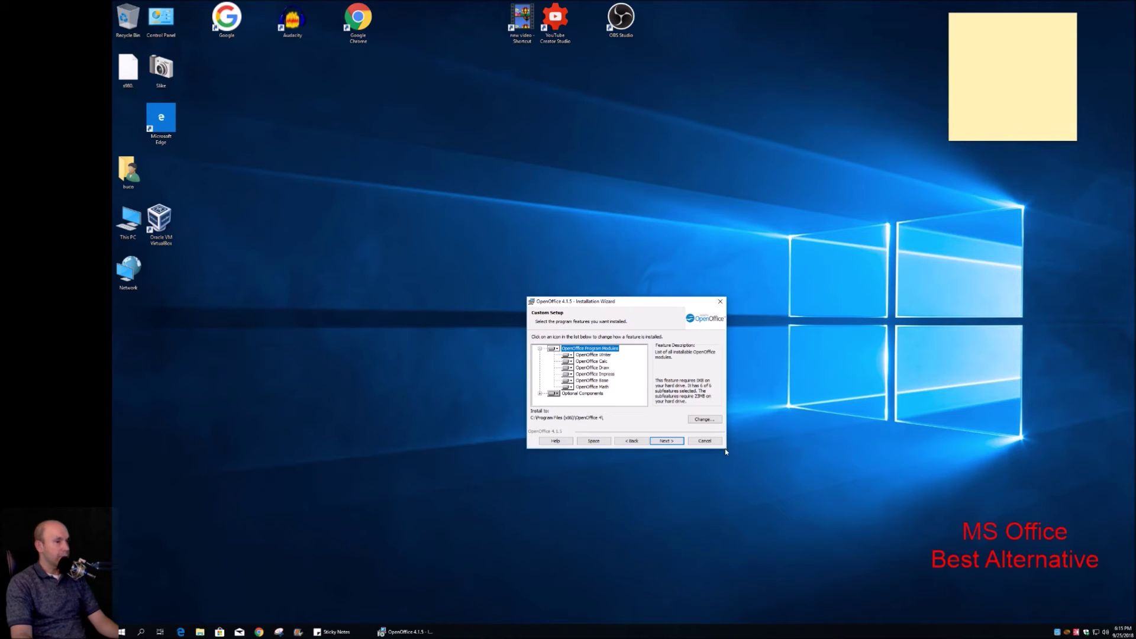
pyautogui.moveTo(603, 304); pyautogui.dragTo(616, 299)
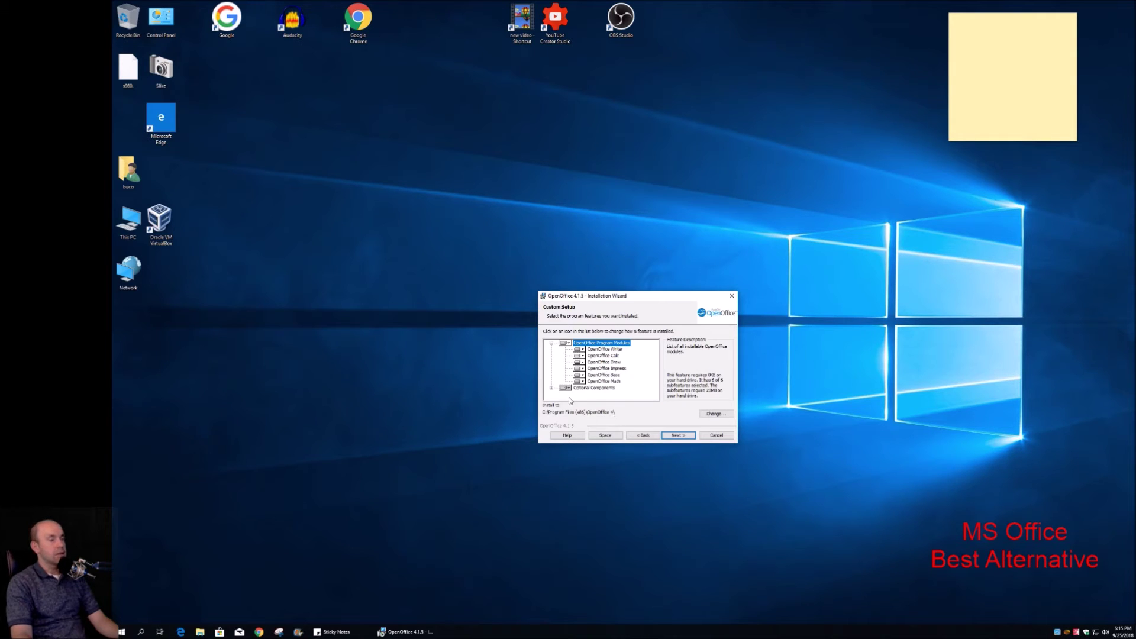
pyautogui.moveTo(645, 294); pyautogui.dragTo(650, 316)
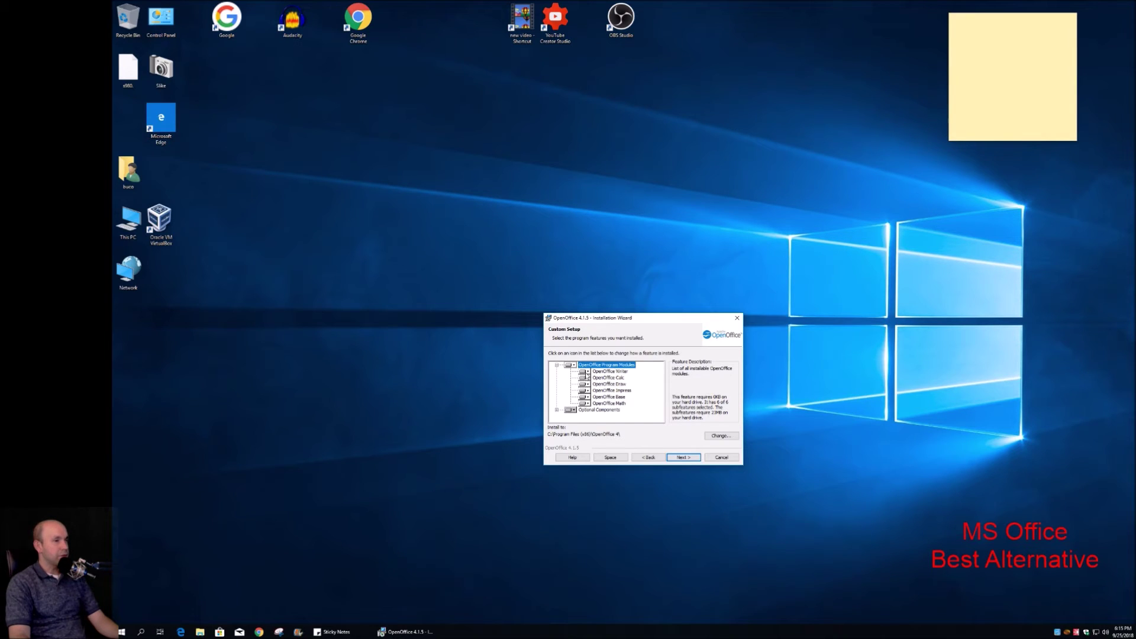
# Set Writer, Draw, Impress and Base to install on the local hard drive.
pyautogui.click(587, 371)
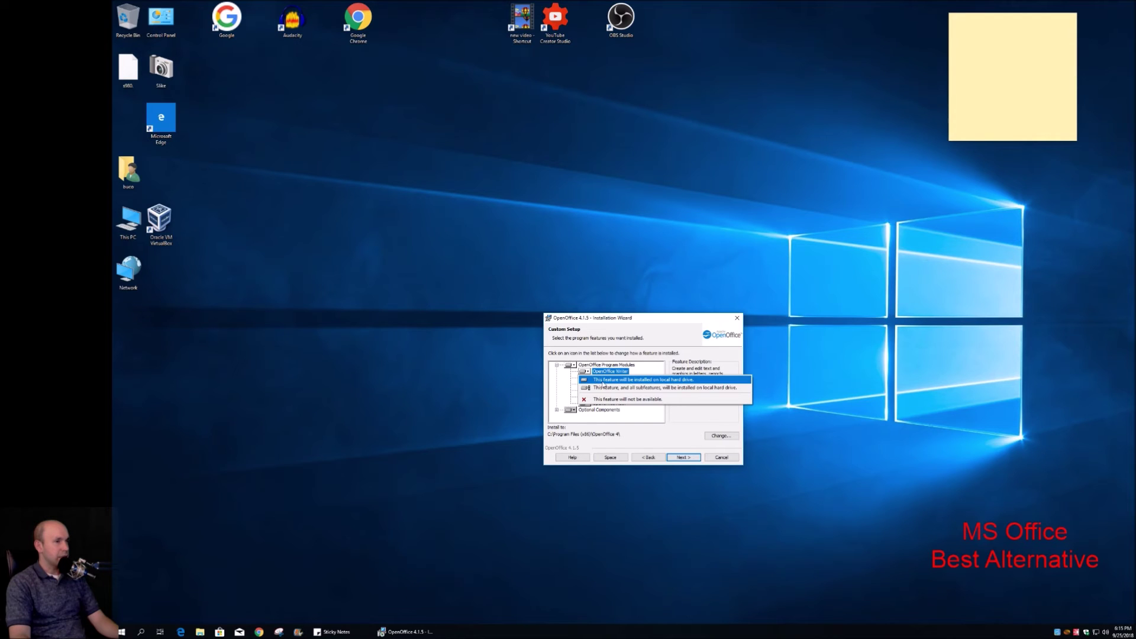
pyautogui.click(604, 382)
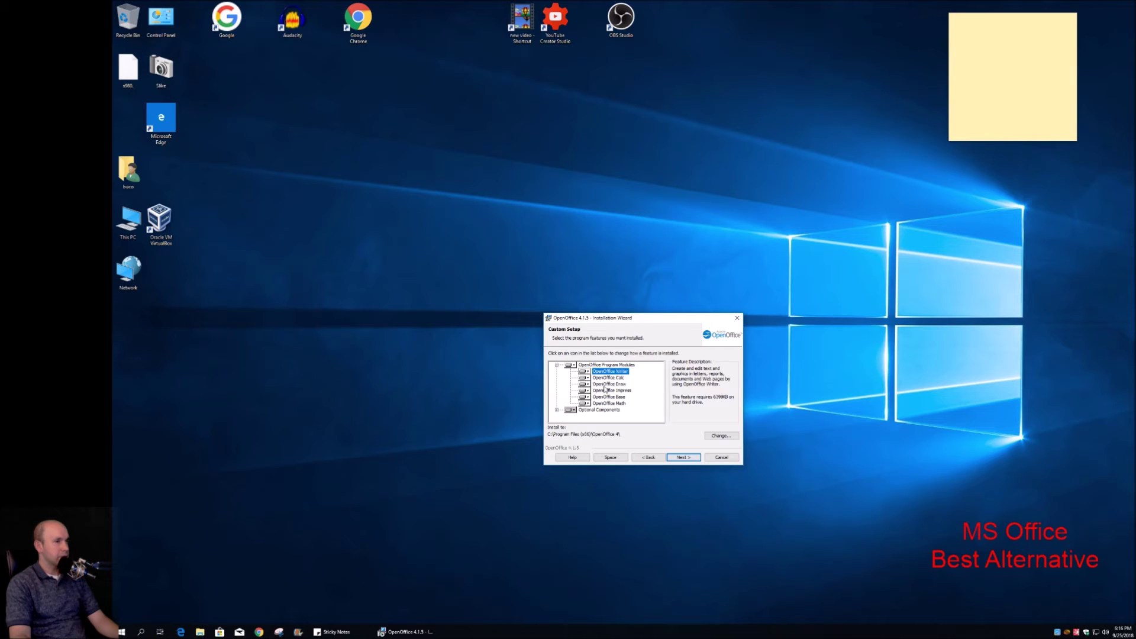
pyautogui.click(586, 384)
pyautogui.click(587, 386)
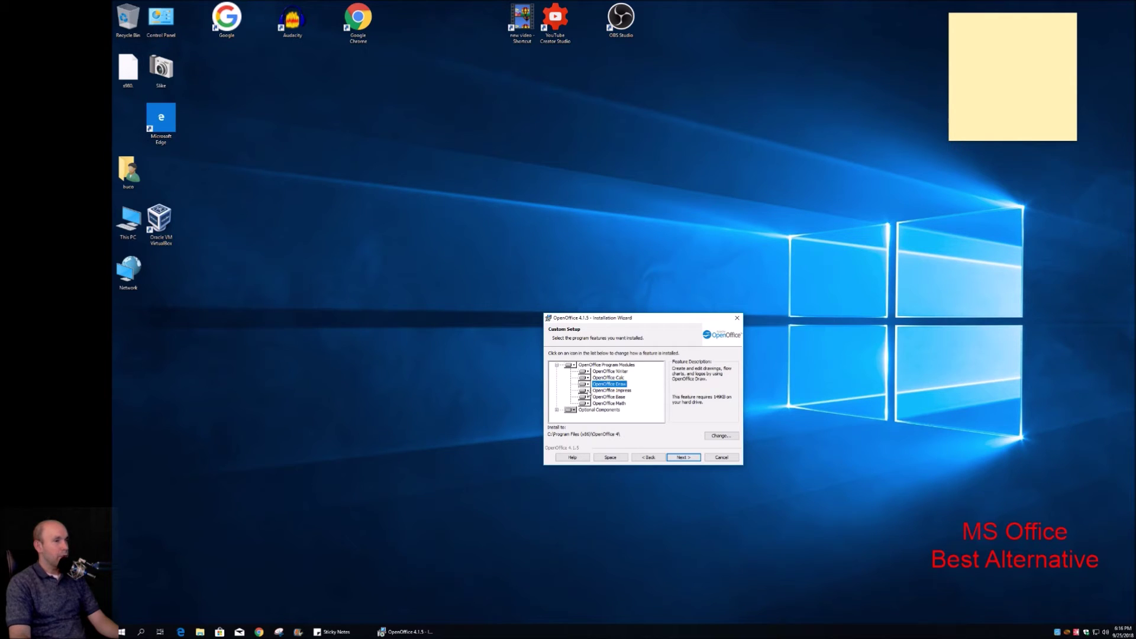
pyautogui.click(587, 391)
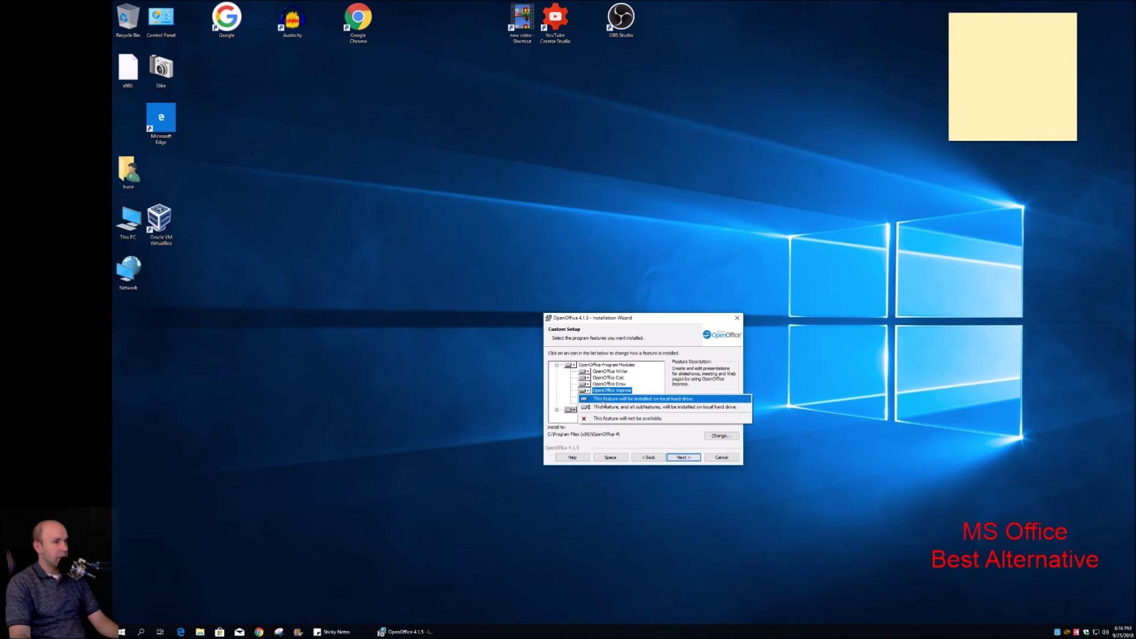
pyautogui.click(603, 401)
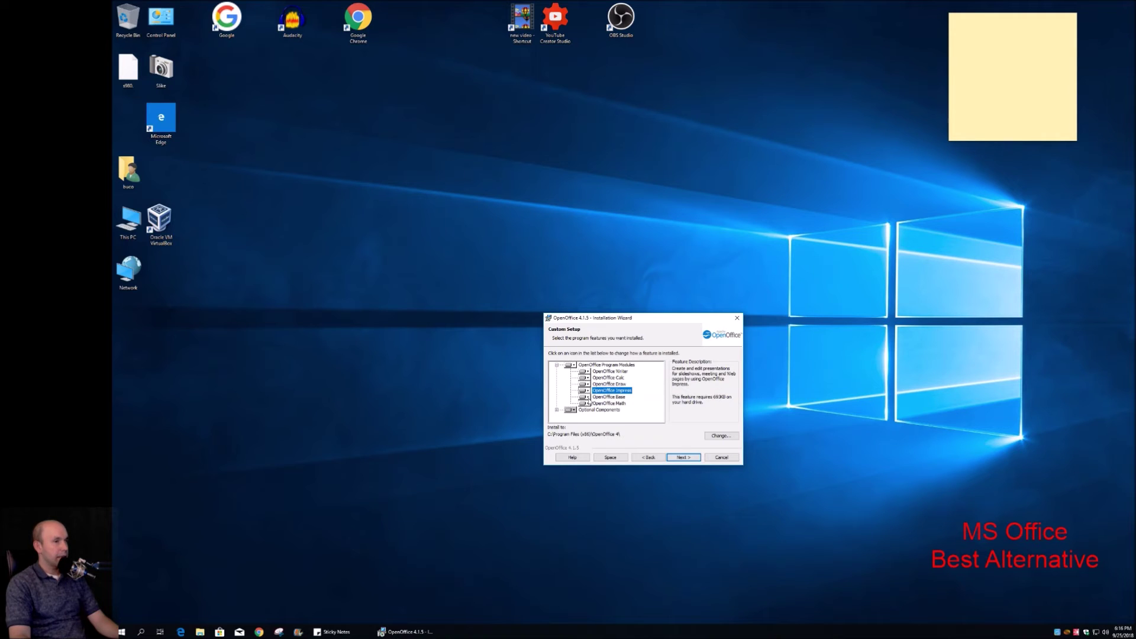
pyautogui.click(588, 398)
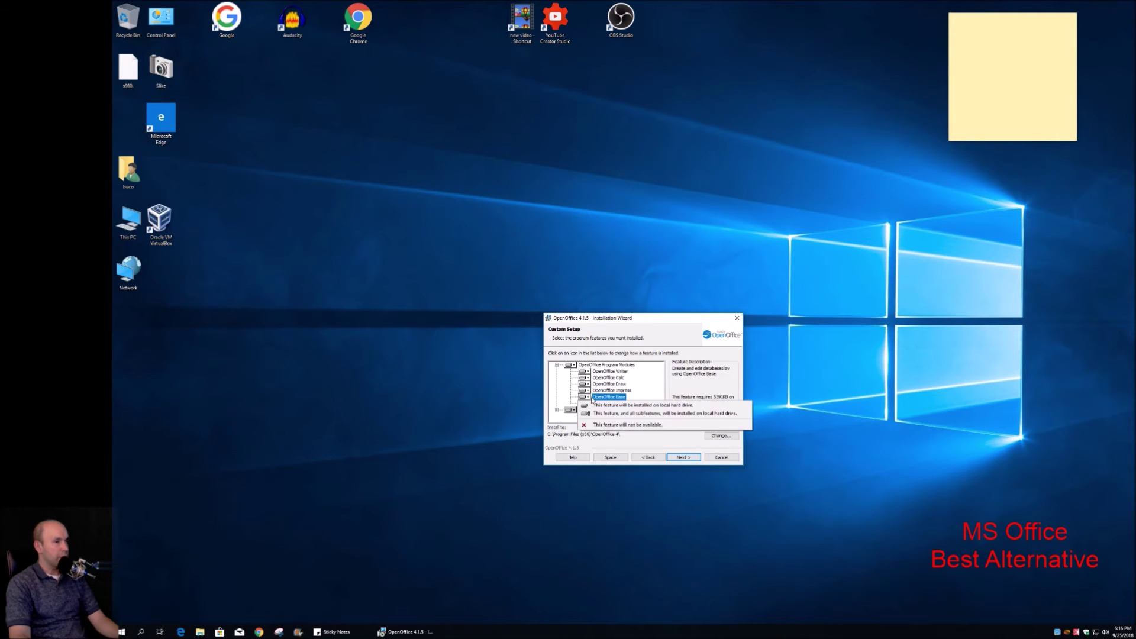
pyautogui.click(606, 403)
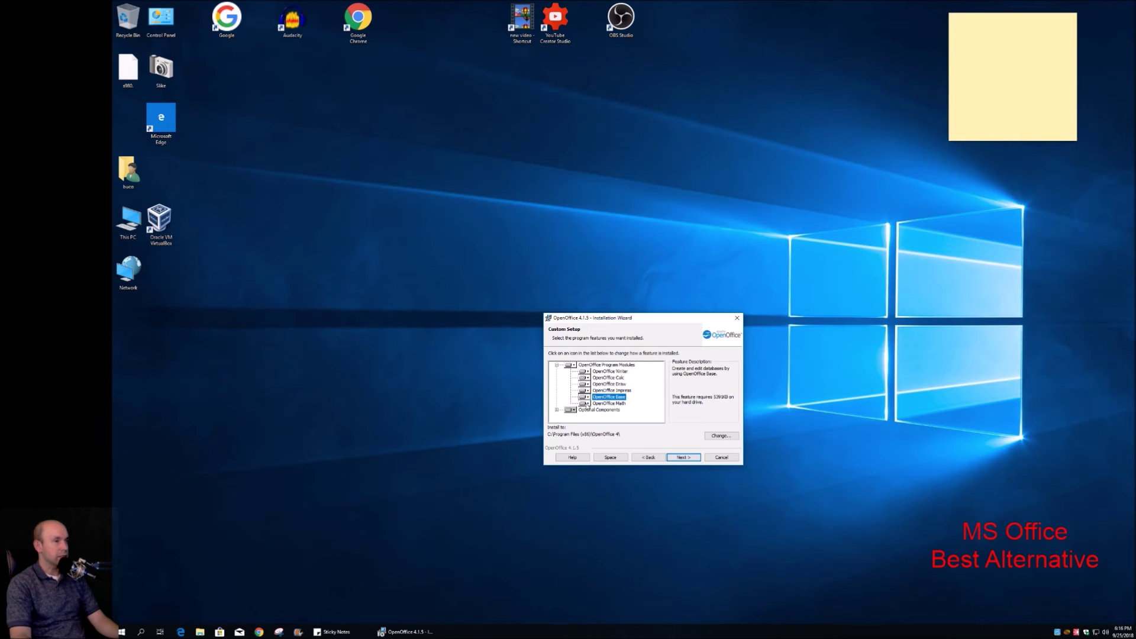
pyautogui.click(617, 406)
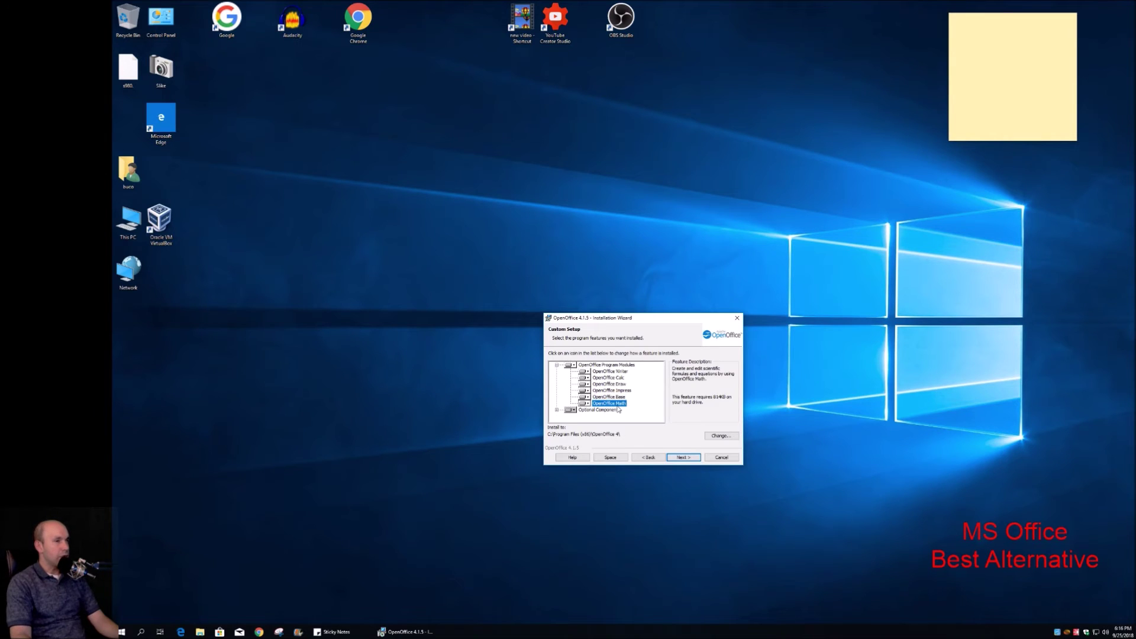
# Install Optional Components on the local hard drive and expand it to show its sub-features.
pyautogui.click(574, 410)
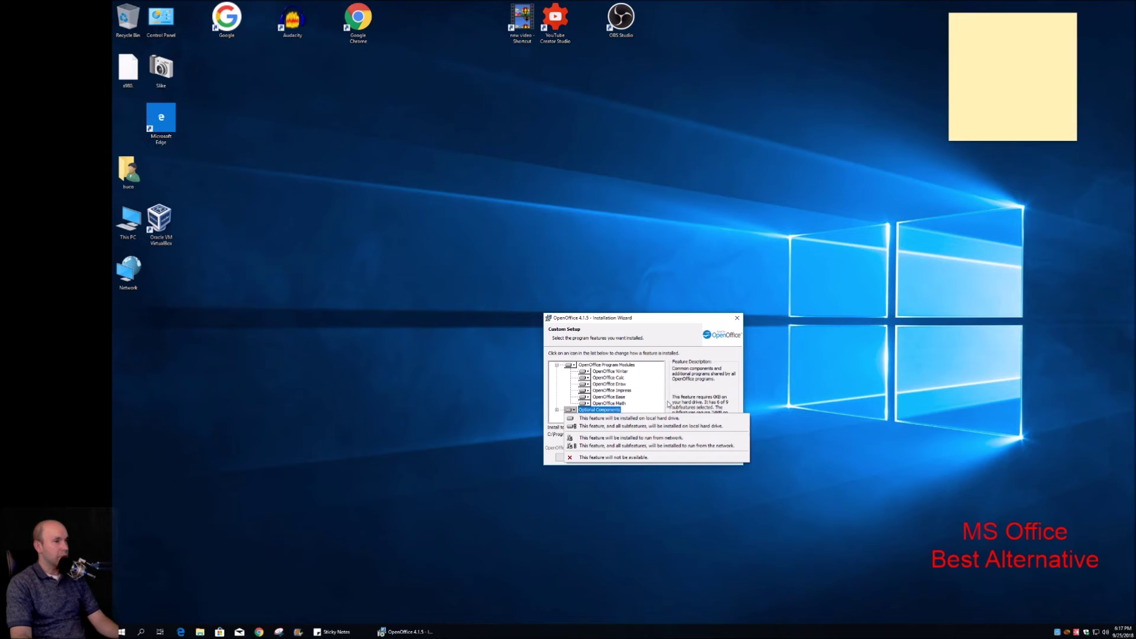
pyautogui.click(677, 386)
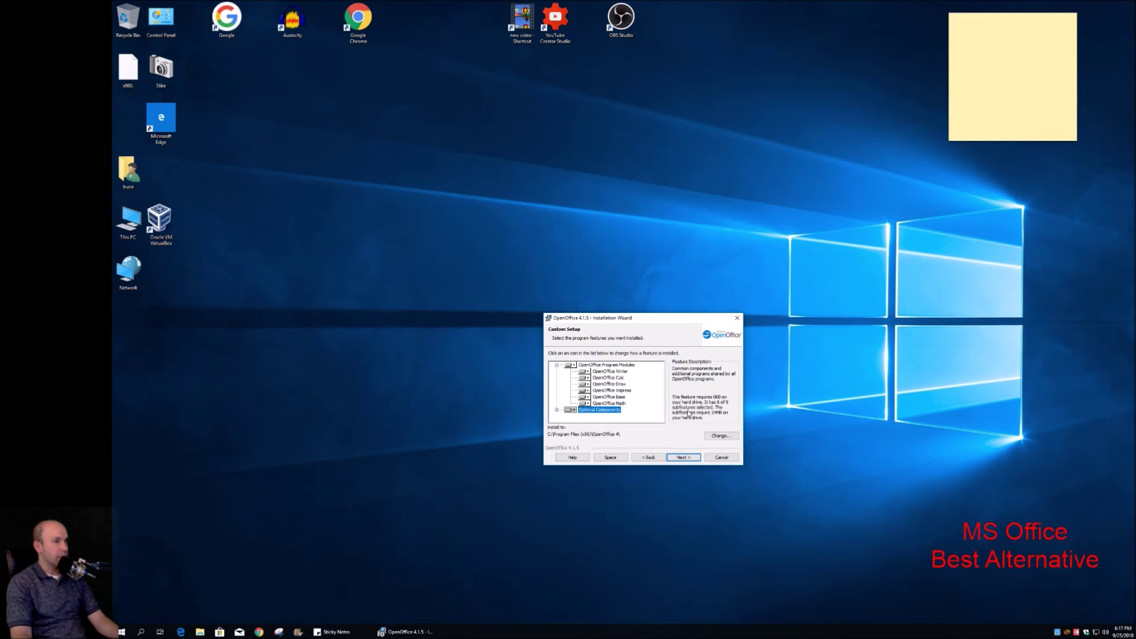
pyautogui.click(572, 410)
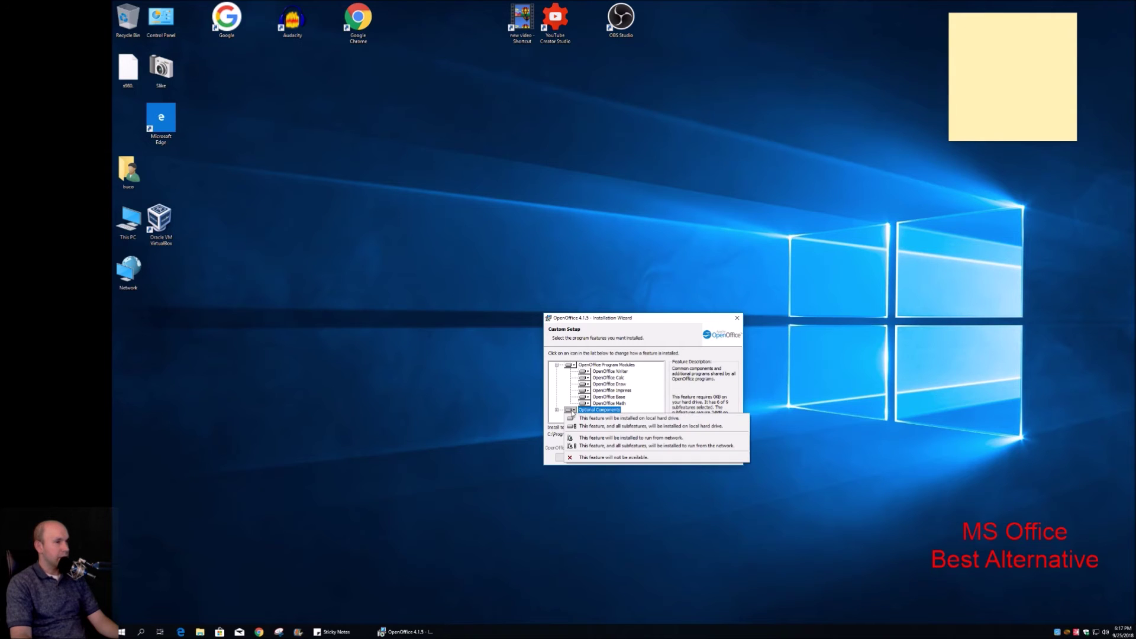
pyautogui.click(605, 425)
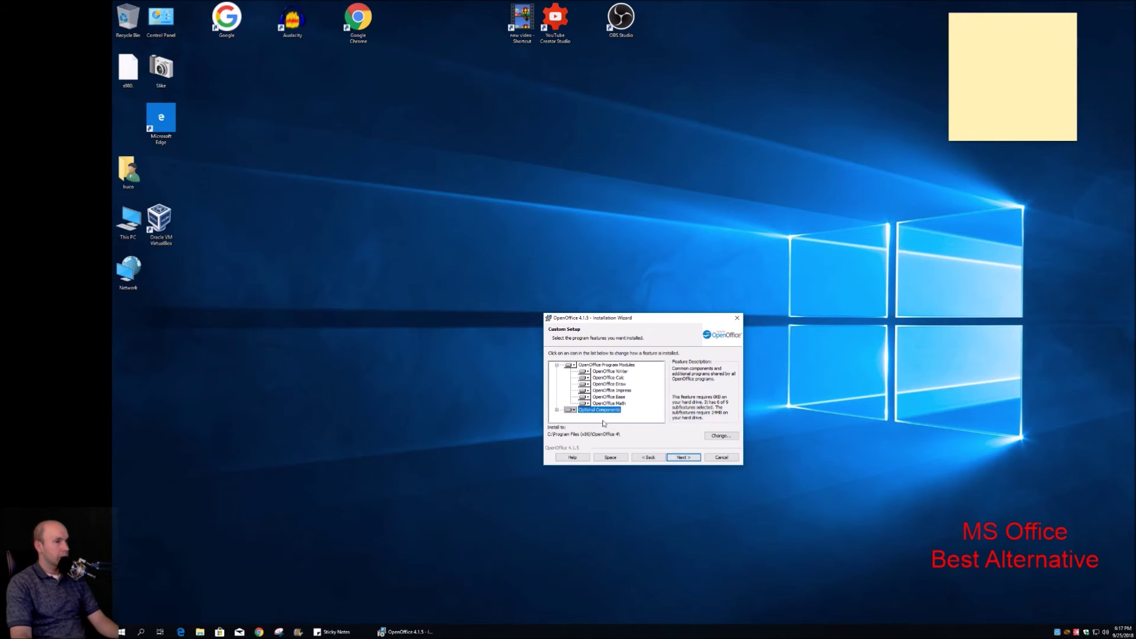
pyautogui.click(557, 410)
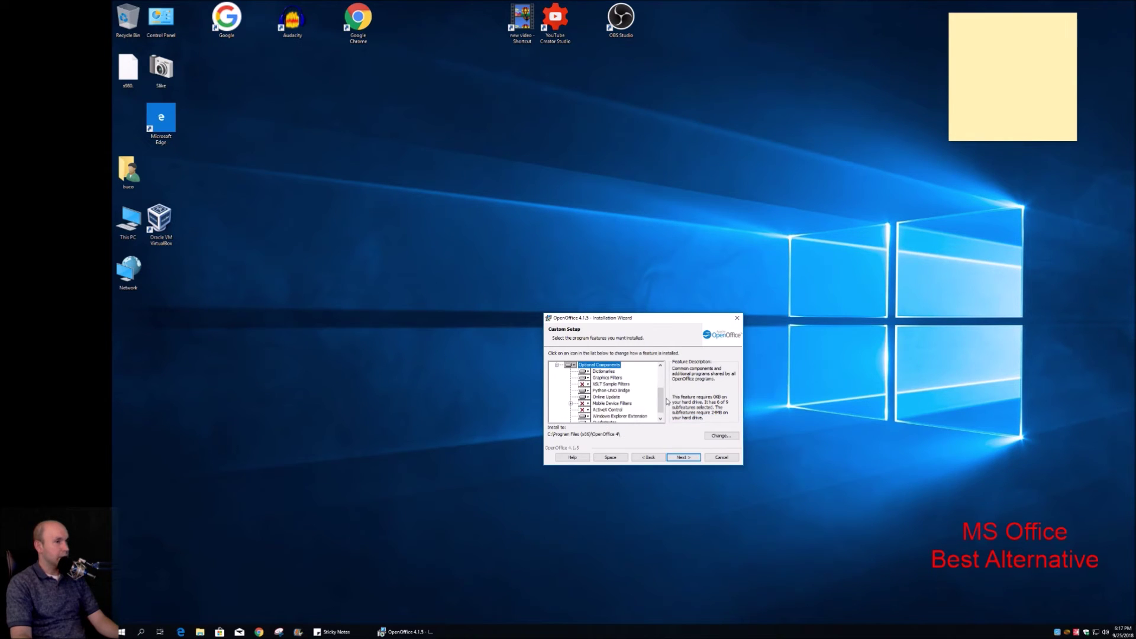
pyautogui.moveTo(658, 406)
pyautogui.mouseDown()
pyautogui.moveTo(657, 395)
pyautogui.moveTo(658, 408)
pyautogui.mouseUp()
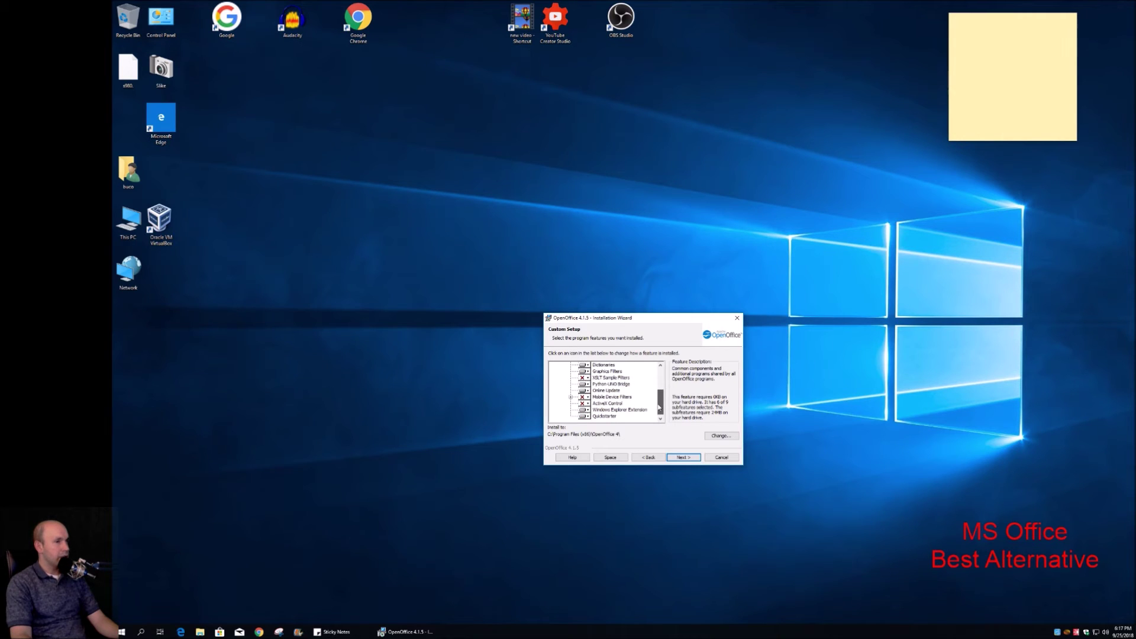
pyautogui.click(603, 365)
pyautogui.scroll(2, 613, 379)
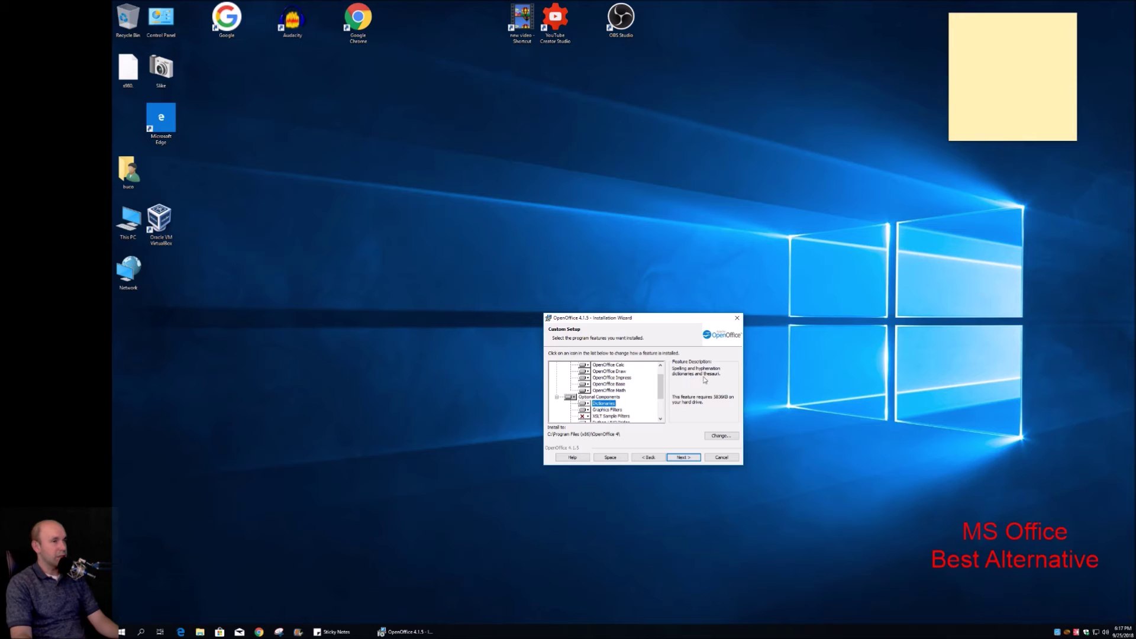
pyautogui.click(621, 410)
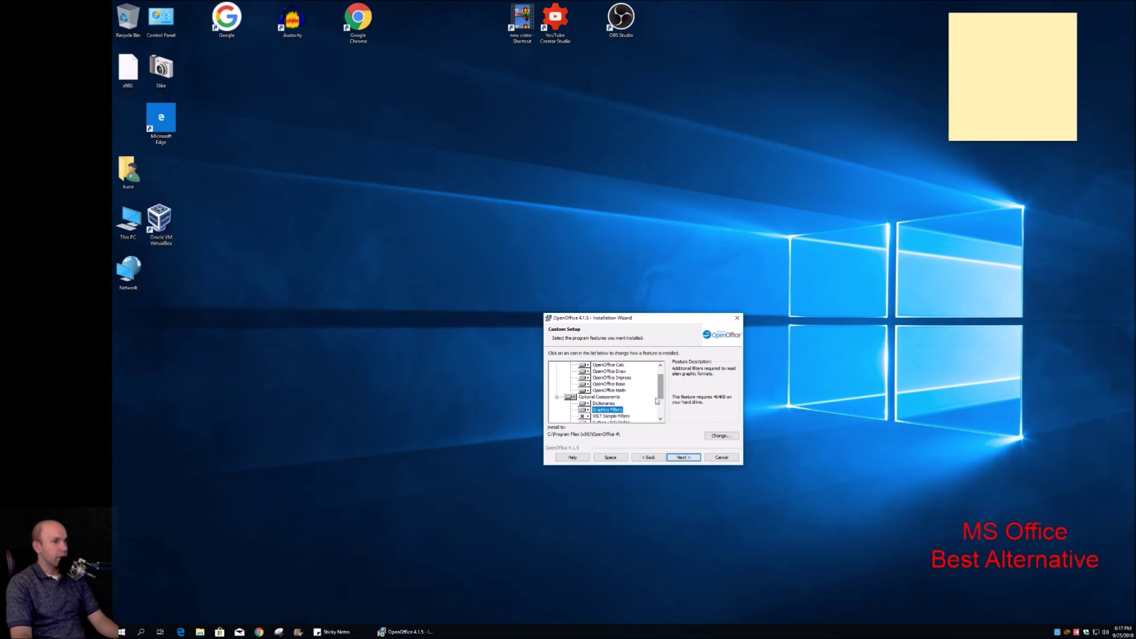
pyautogui.moveTo(662, 394); pyautogui.dragTo(662, 405)
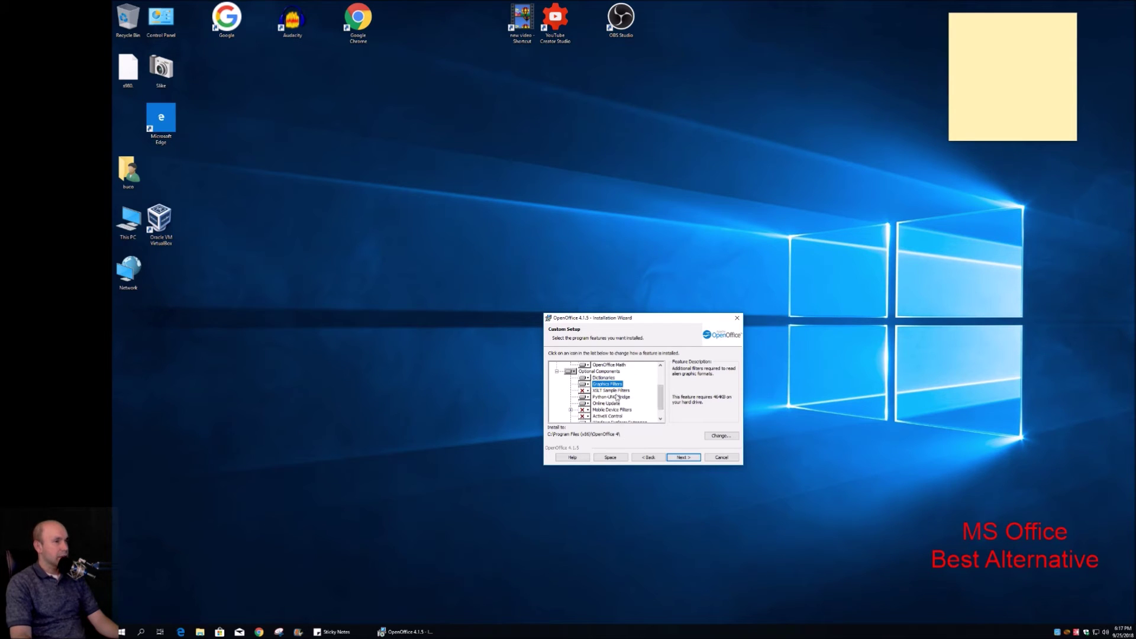
pyautogui.click(610, 392)
pyautogui.click(609, 403)
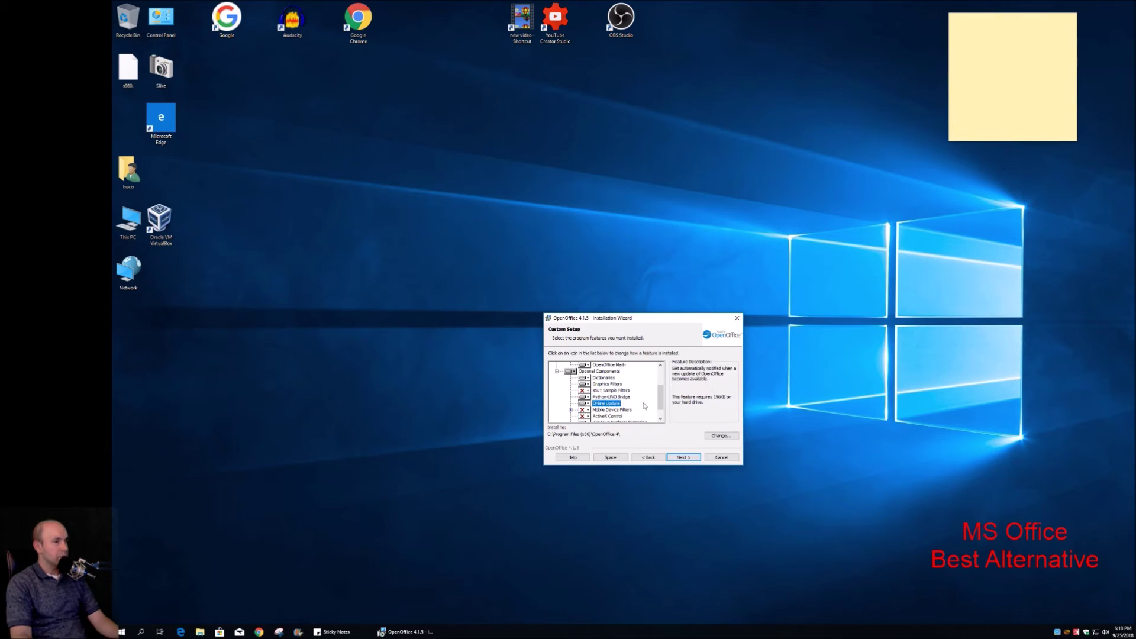
pyautogui.moveTo(661, 405); pyautogui.dragTo(660, 412)
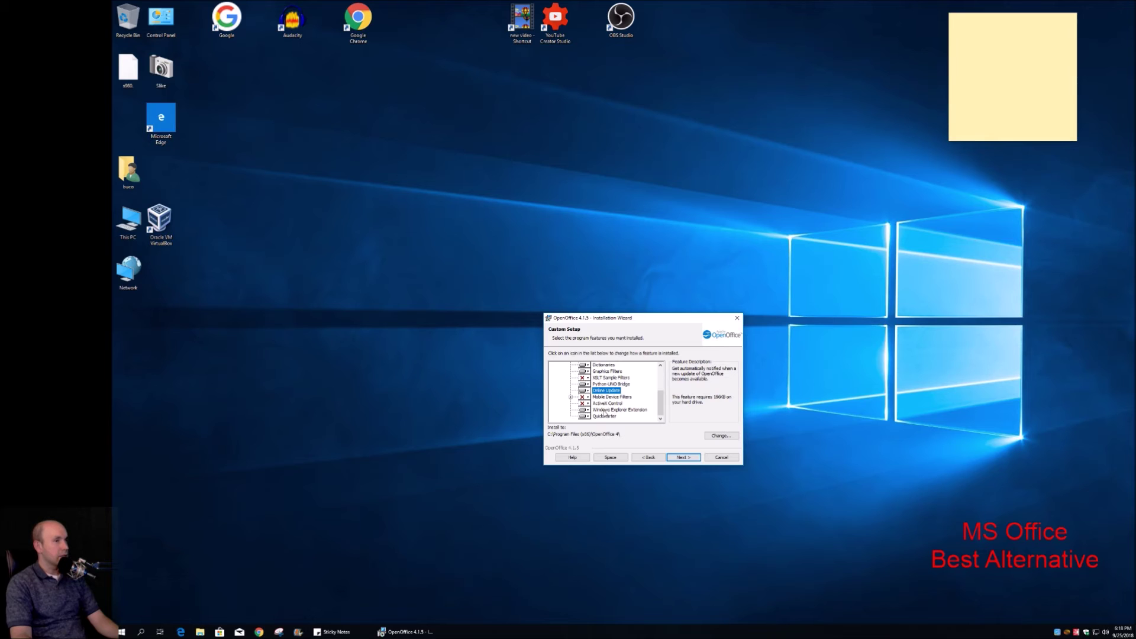
pyautogui.click(607, 410)
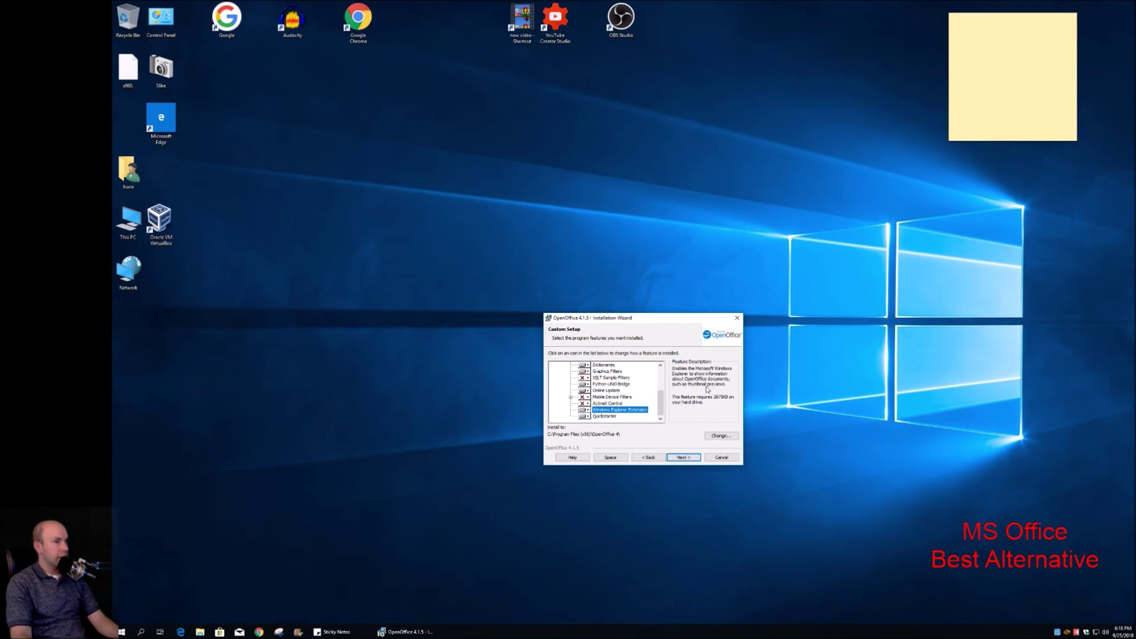
pyautogui.click(606, 416)
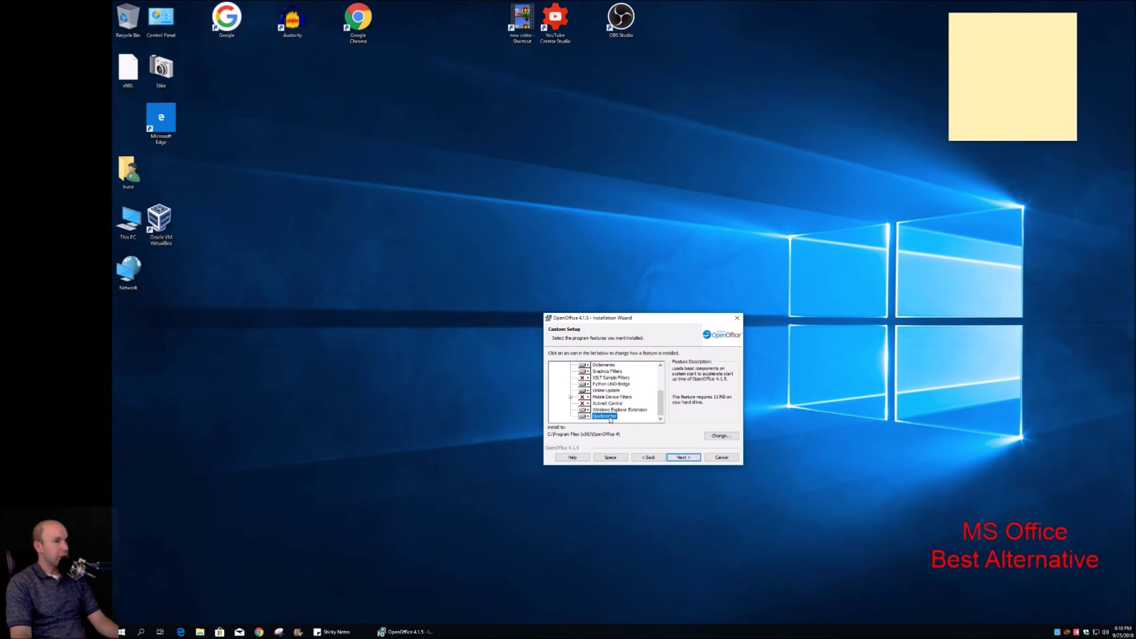
pyautogui.click(572, 397)
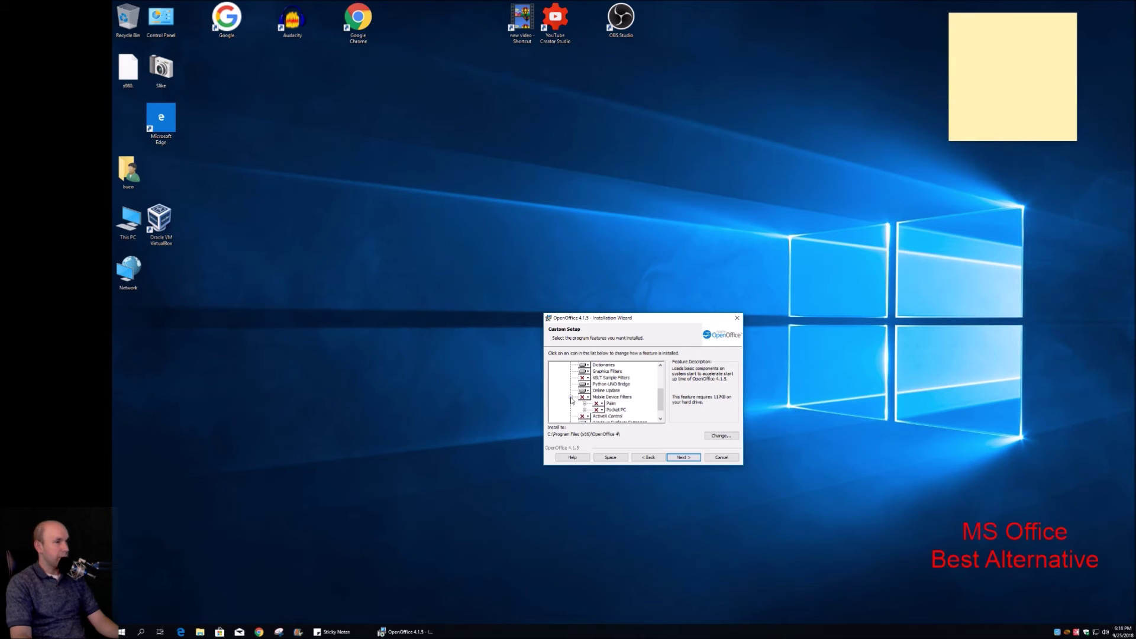
pyautogui.click(571, 397)
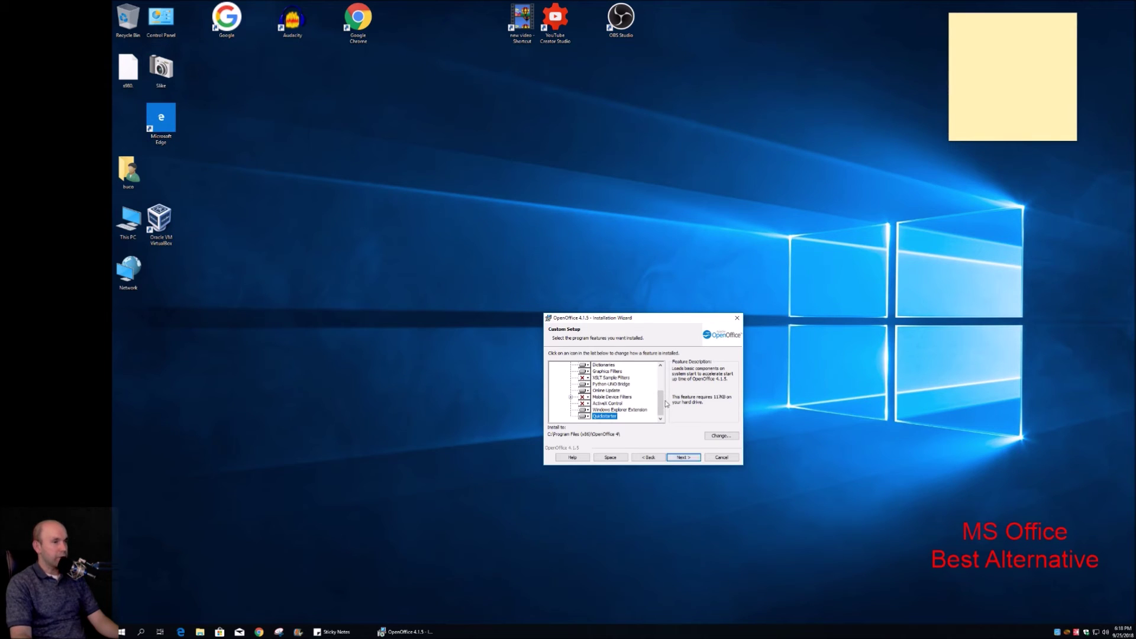
pyautogui.moveTo(661, 406); pyautogui.dragTo(661, 395)
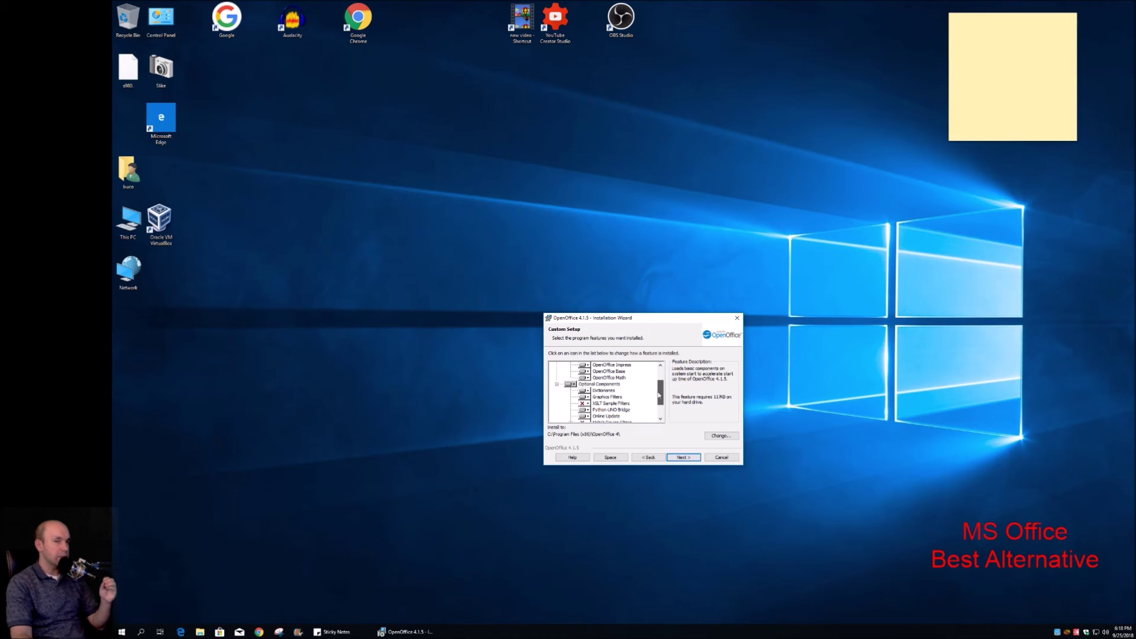
pyautogui.scroll(2, 659, 396)
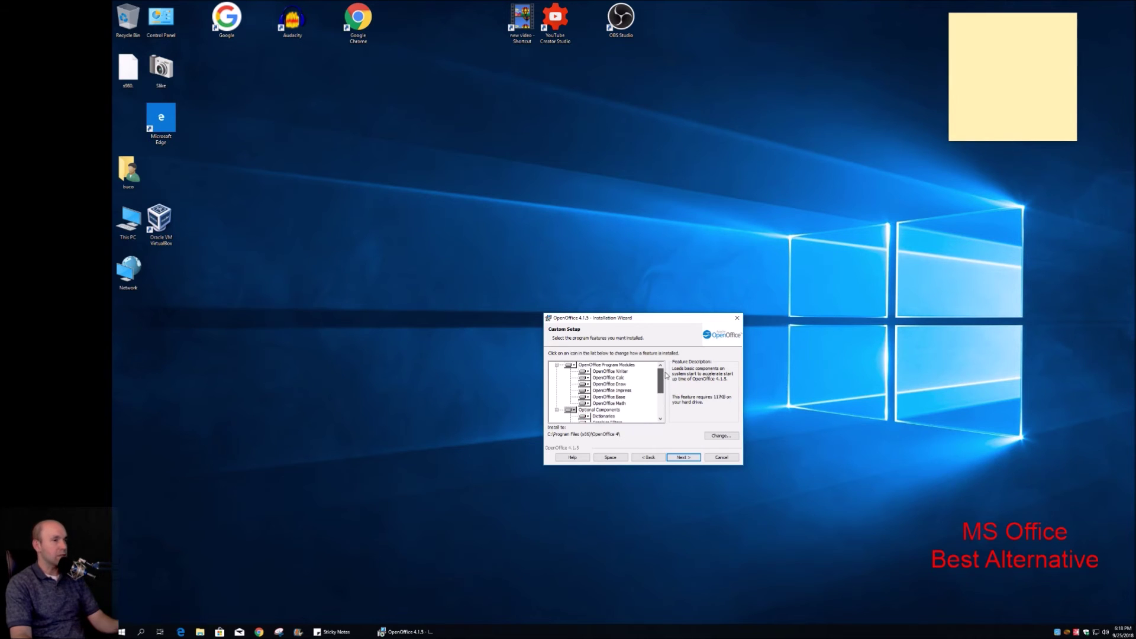
# Keep Word, Excel and PowerPoint file associations and proceed to Ready to Install.
pyautogui.click(681, 458)
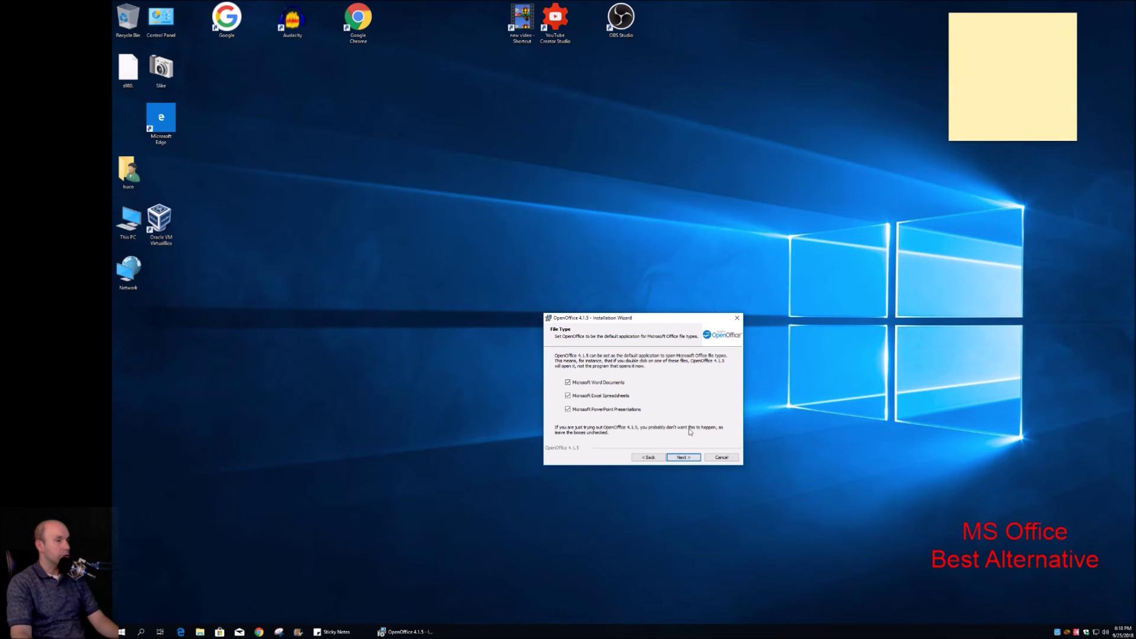
pyautogui.click(686, 458)
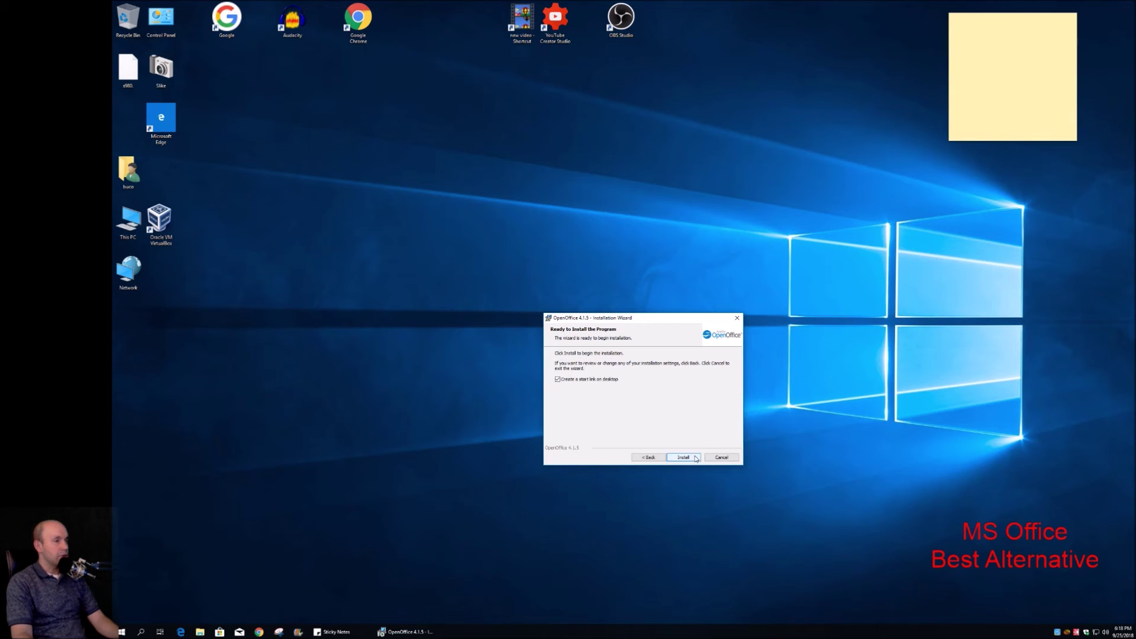
# Install OpenOffice 4.1.5 and close the wizard once installation completes.
pyautogui.click(692, 460)
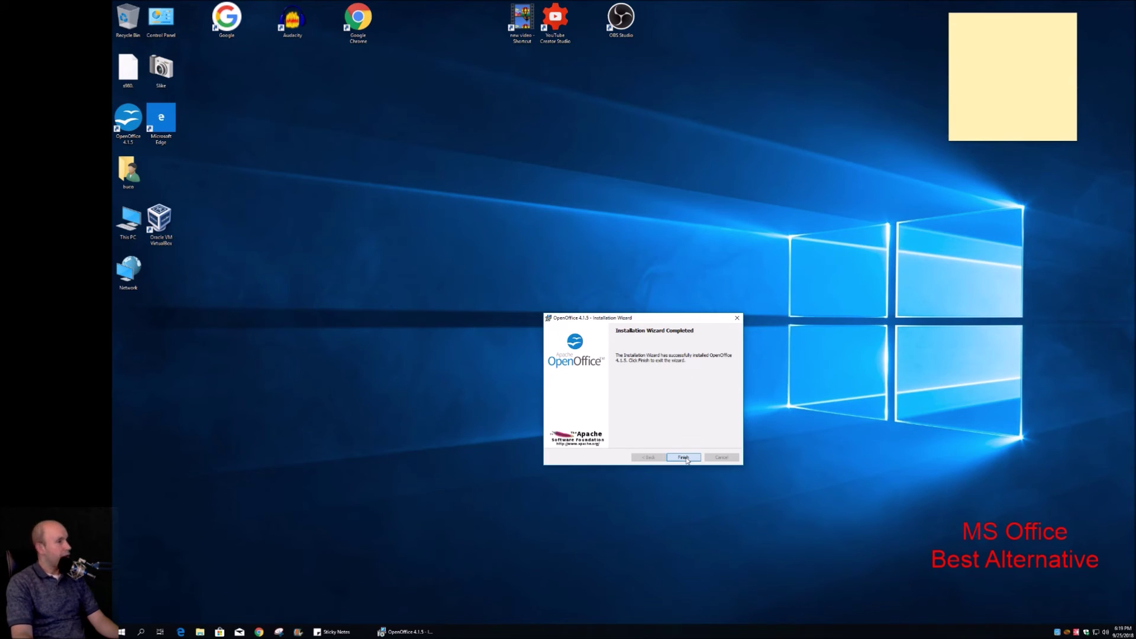
pyautogui.click(684, 459)
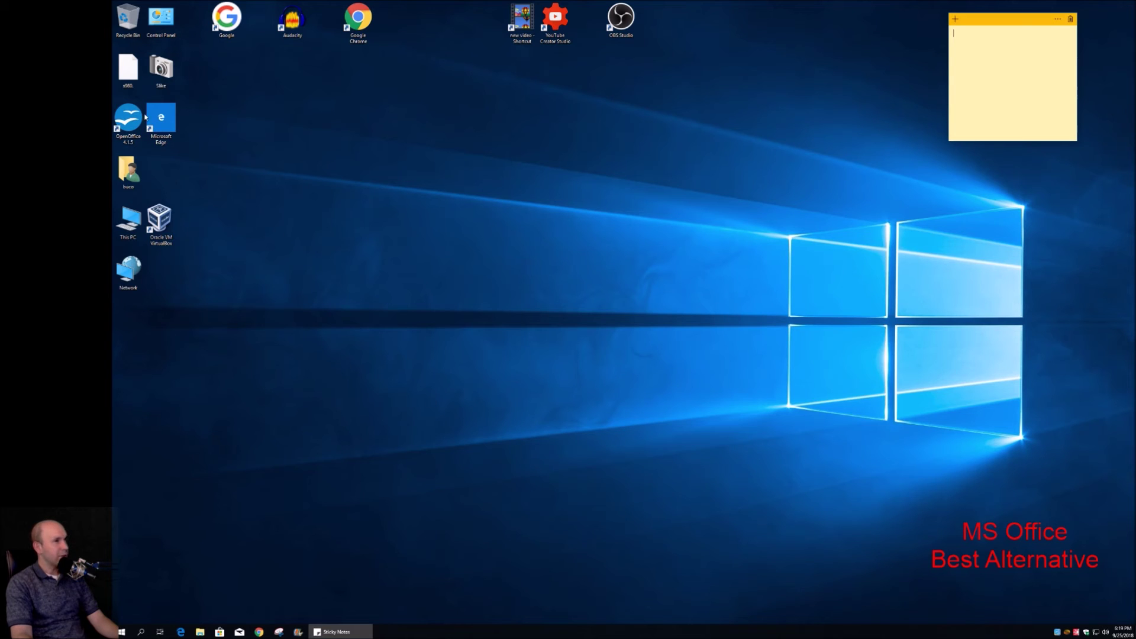
# Browse from This PC through Local Disk (C:) into Program Files (x86).
pyautogui.click(135, 221)
pyautogui.doubleClick(135, 221)
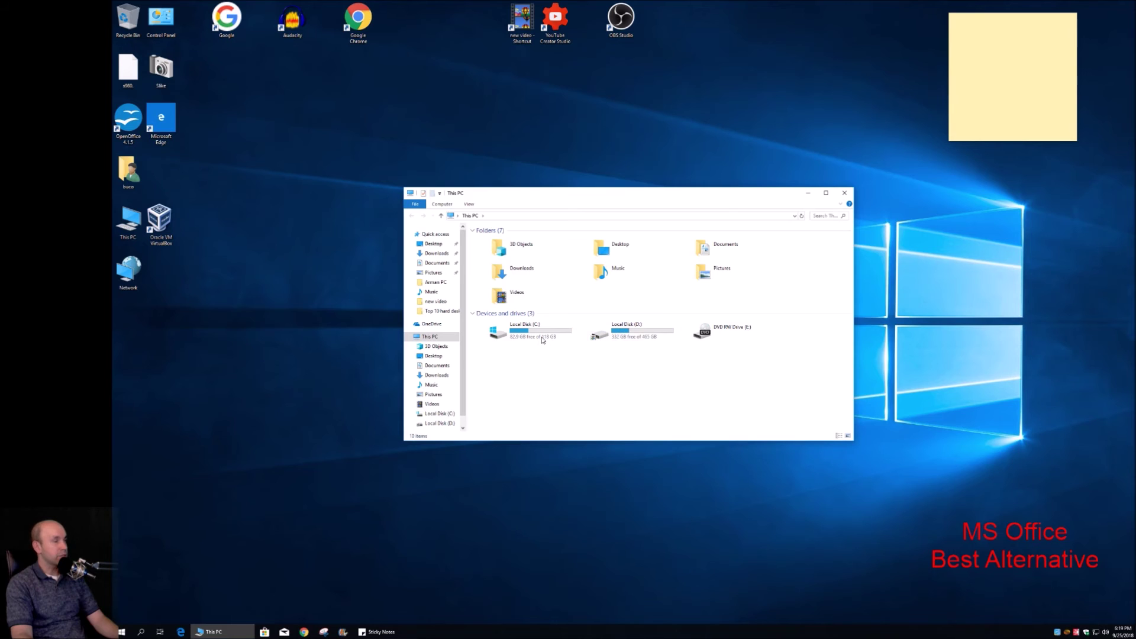
pyautogui.doubleClick(535, 337)
pyautogui.doubleClick(513, 283)
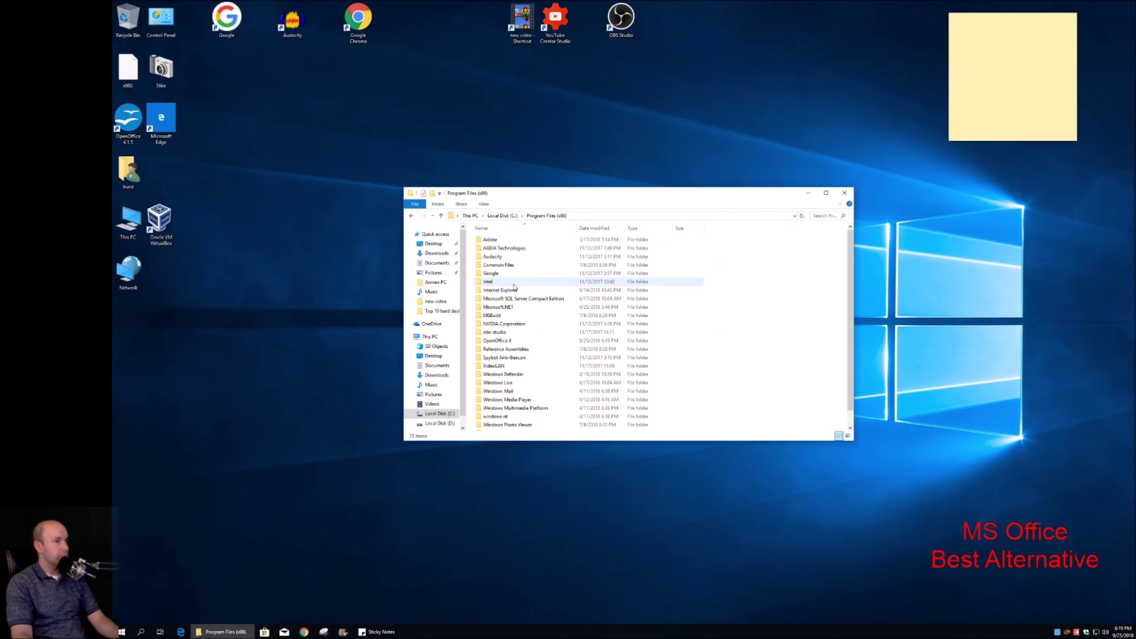
# Check the OpenOffice 4 folder's Properties (317 MB), cancel, and close File Explorer.
pyautogui.click(500, 342)
pyautogui.rightClick(500, 343)
pyautogui.click(562, 501)
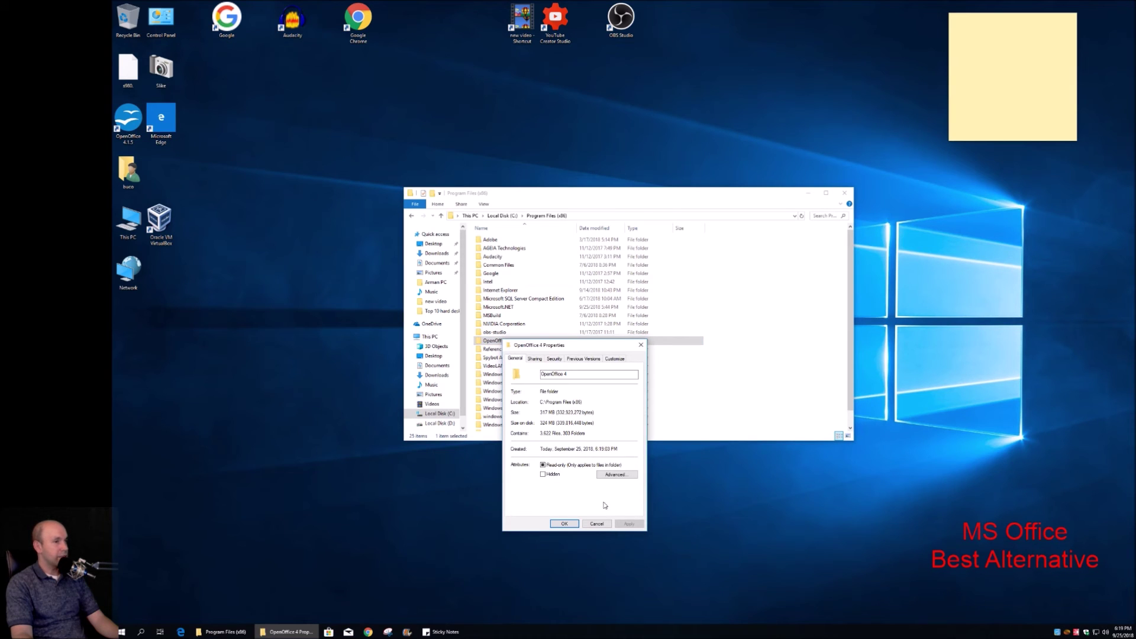
pyautogui.click(597, 524)
pyautogui.click(597, 525)
pyautogui.click(844, 193)
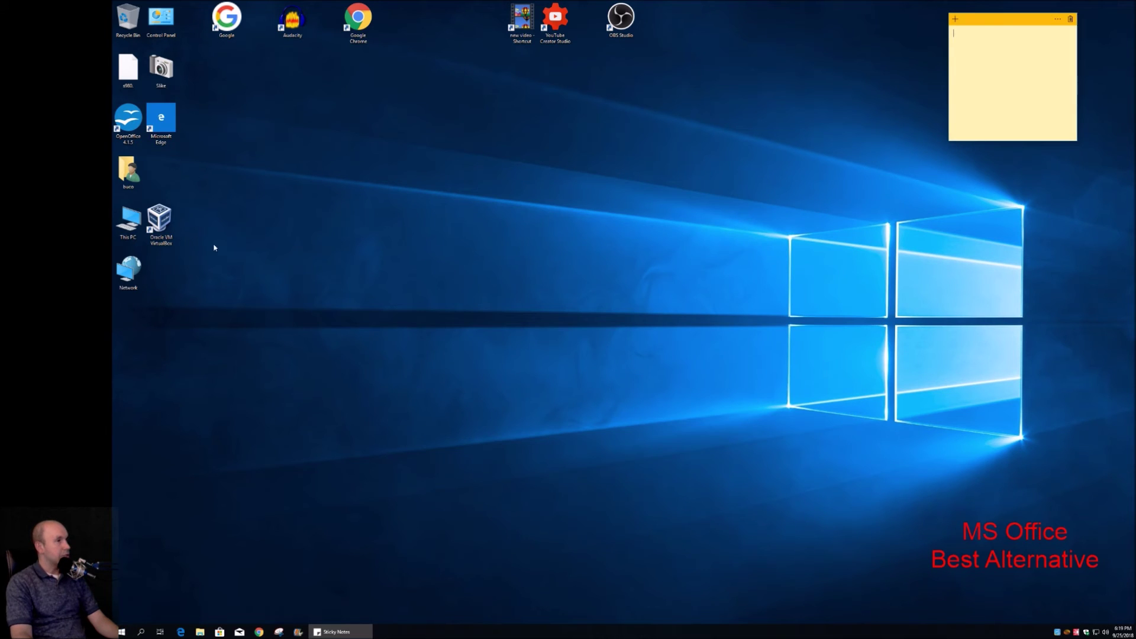
# Move the OpenOffice 4.1.5 shortcut to mid-desktop and launch OpenOffice from it.
pyautogui.moveTo(119, 109); pyautogui.dragTo(387, 304)
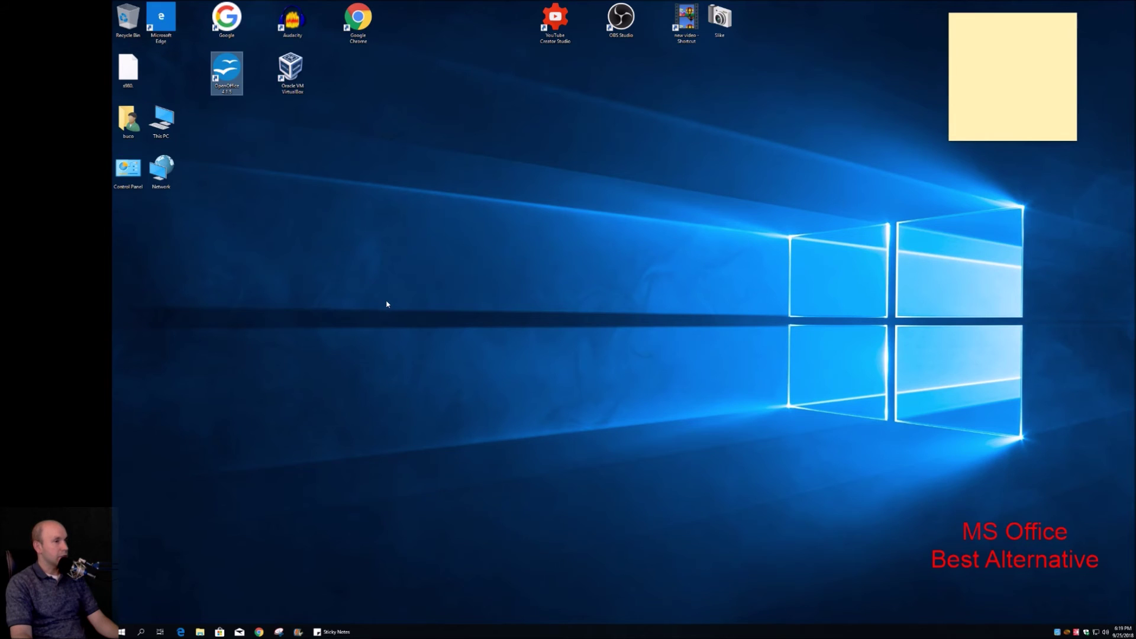
pyautogui.moveTo(217, 78); pyautogui.dragTo(374, 332)
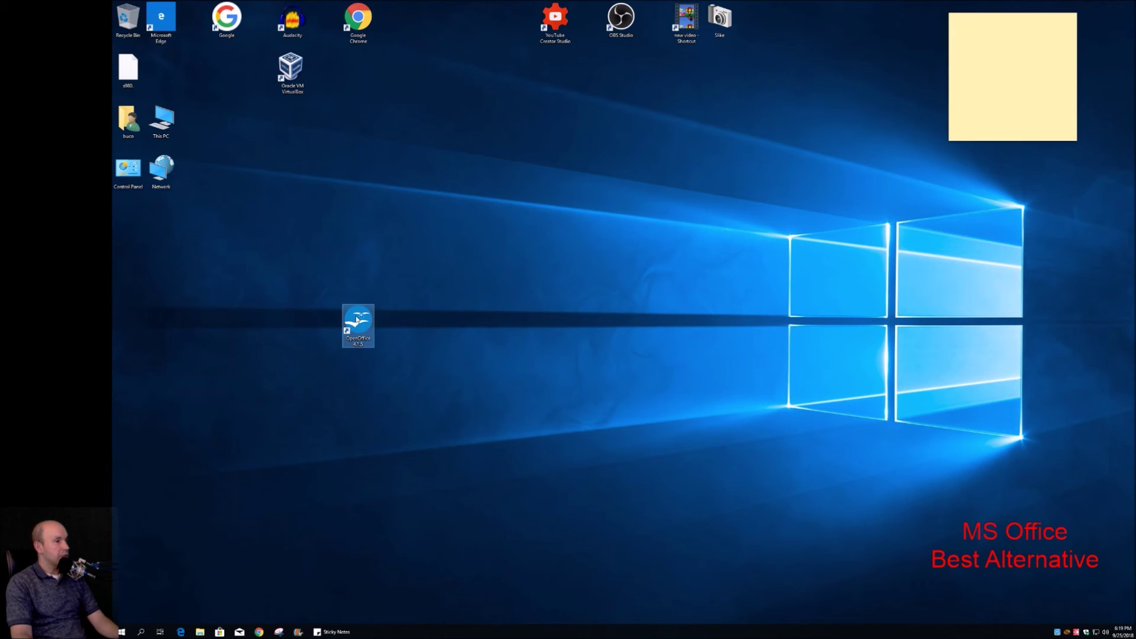
pyautogui.doubleClick(357, 320)
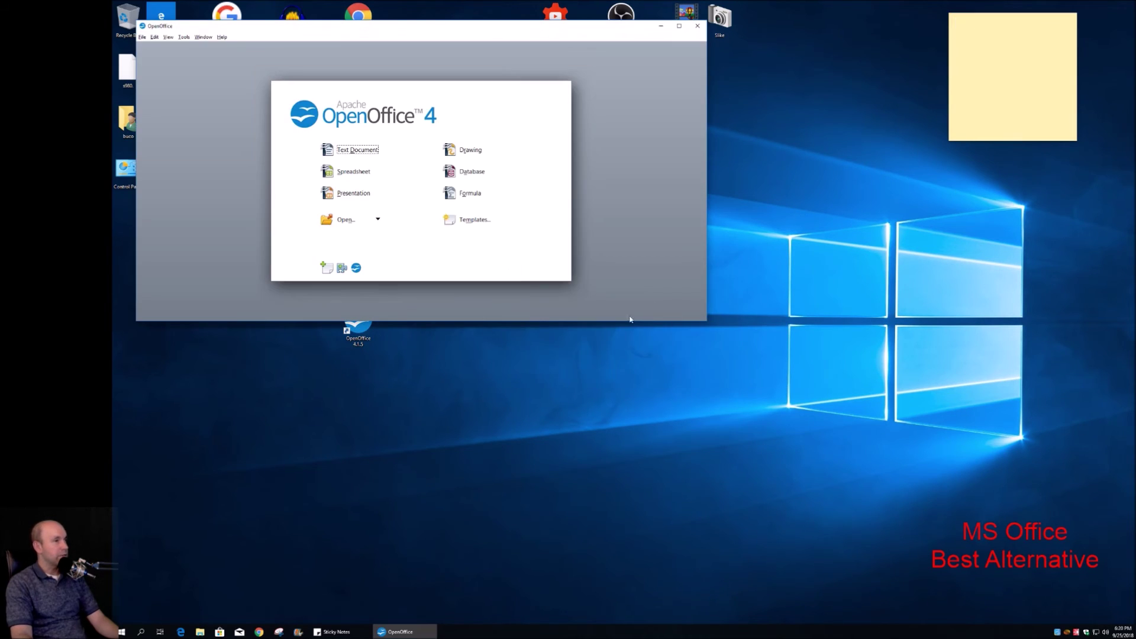
# Drag the Start Center window to the centre of the screen.
pyautogui.moveTo(424, 32); pyautogui.dragTo(583, 188)
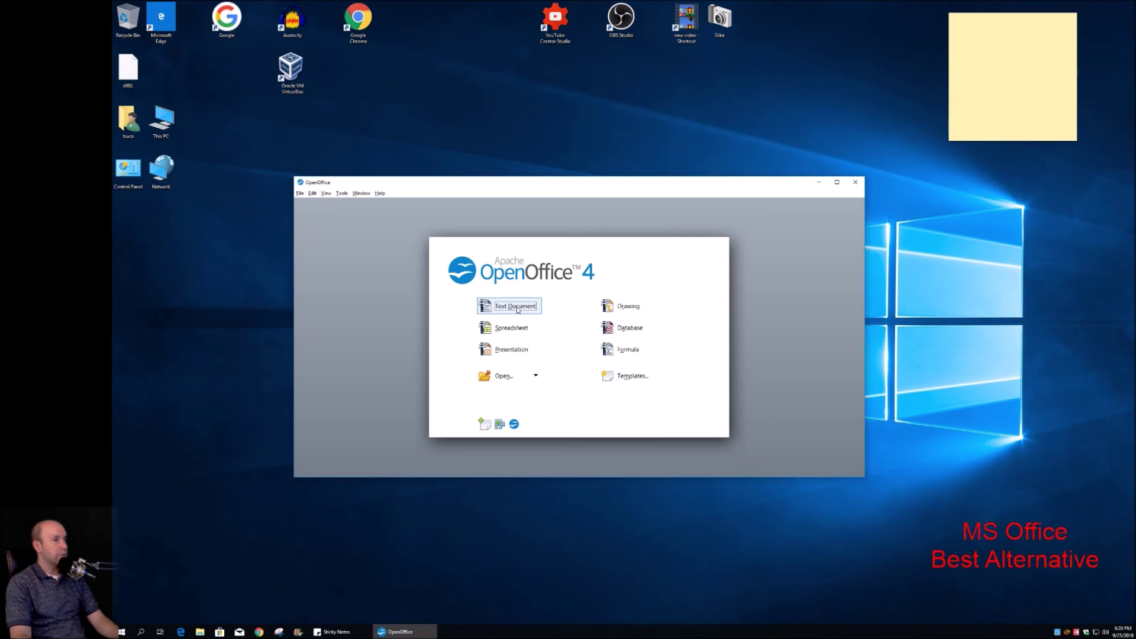
# Open a blank Untitled 1 Writer document, stretch its window to full height, then close it.
pyautogui.click(516, 306)
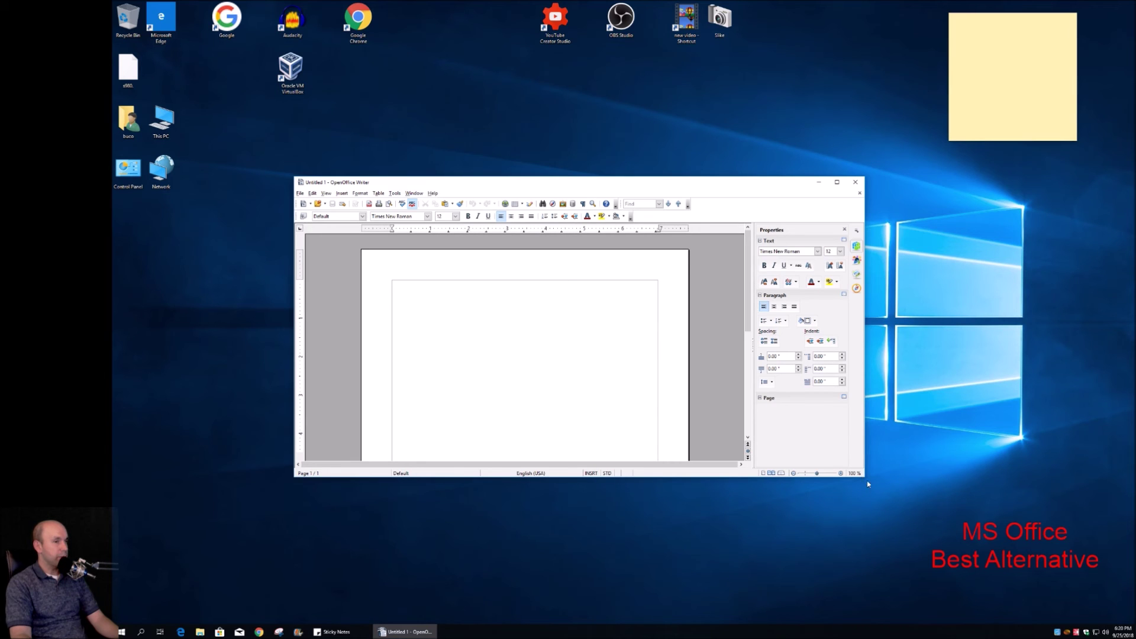
pyautogui.moveTo(867, 479); pyautogui.dragTo(922, 623)
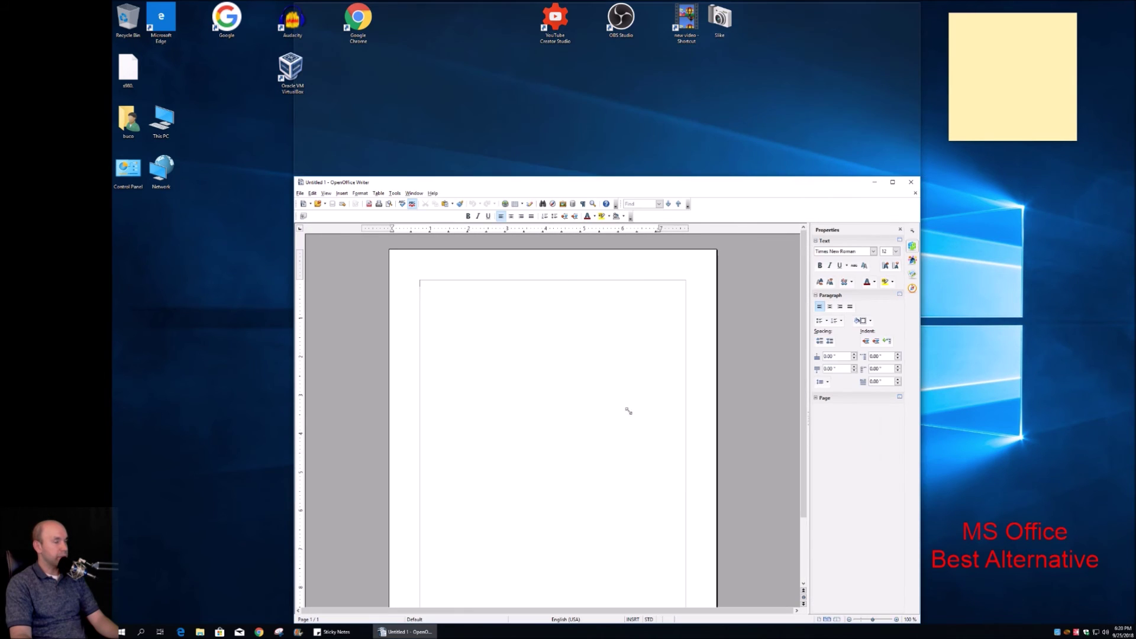
pyautogui.press('super+shift+Up')
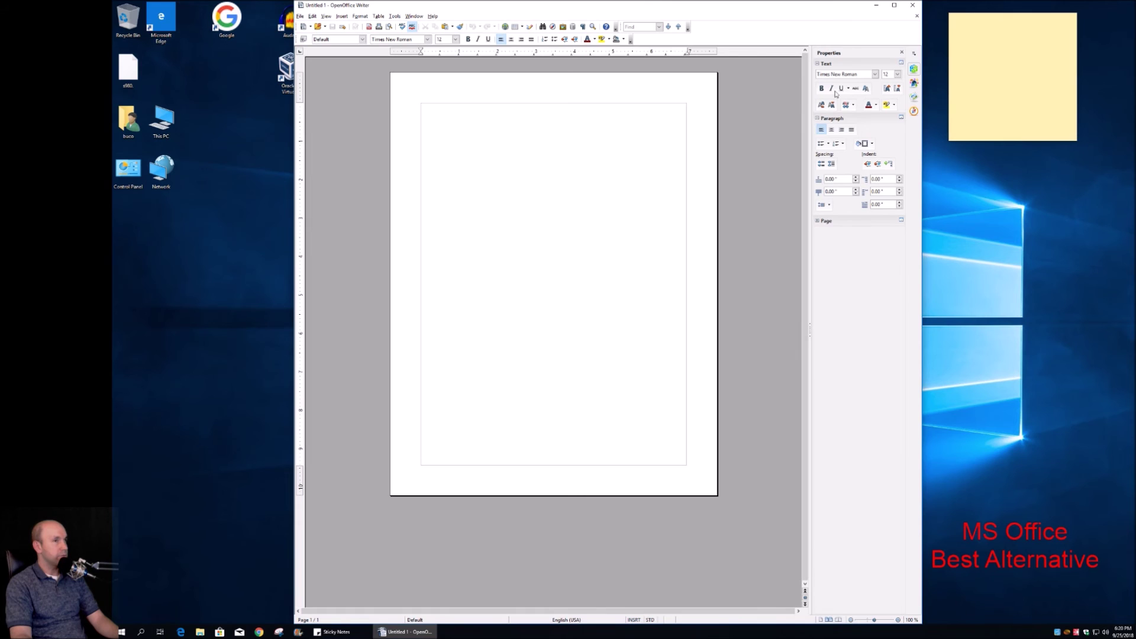
pyautogui.click(912, 5)
pyautogui.click(352, 323)
pyautogui.doubleClick(352, 323)
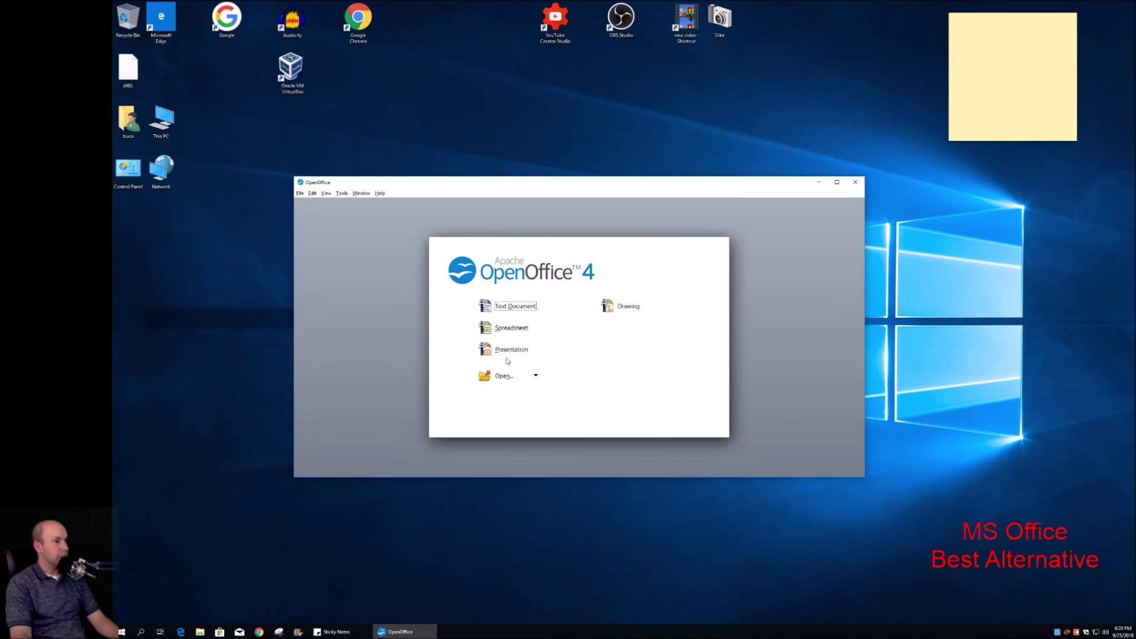
pyautogui.click(509, 327)
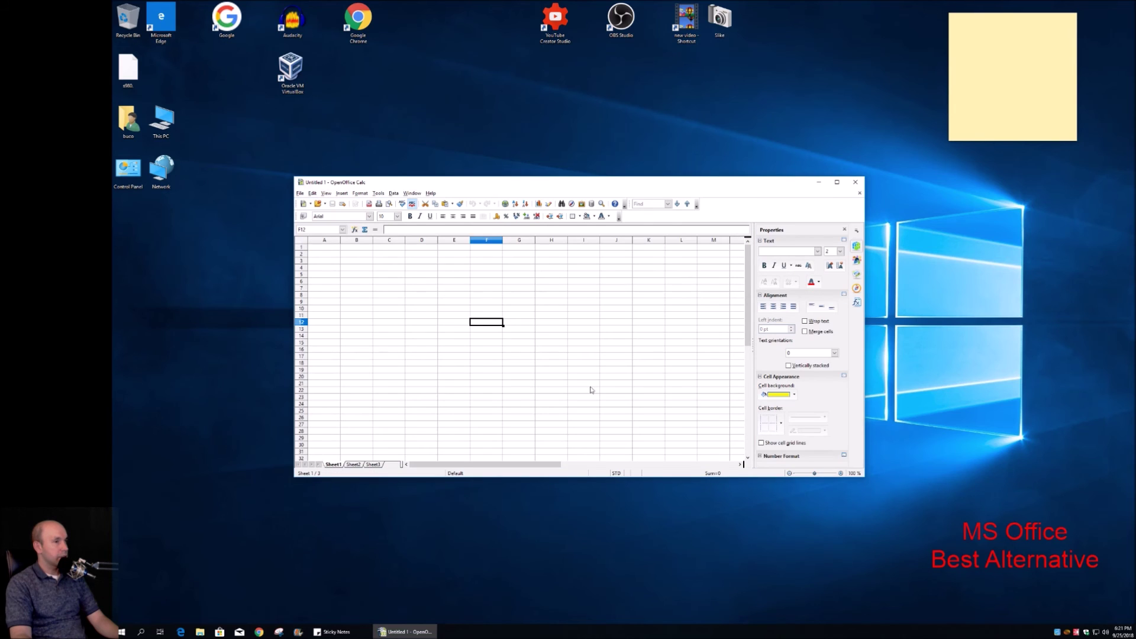
pyautogui.moveTo(866, 487); pyautogui.dragTo(892, 620)
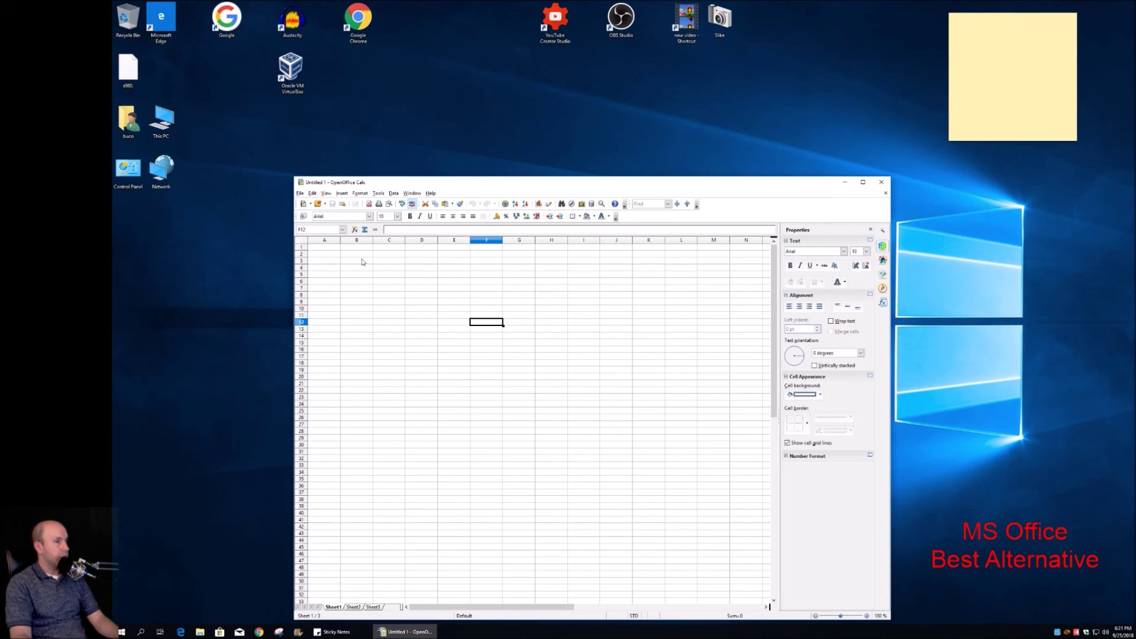
pyautogui.click(360, 193)
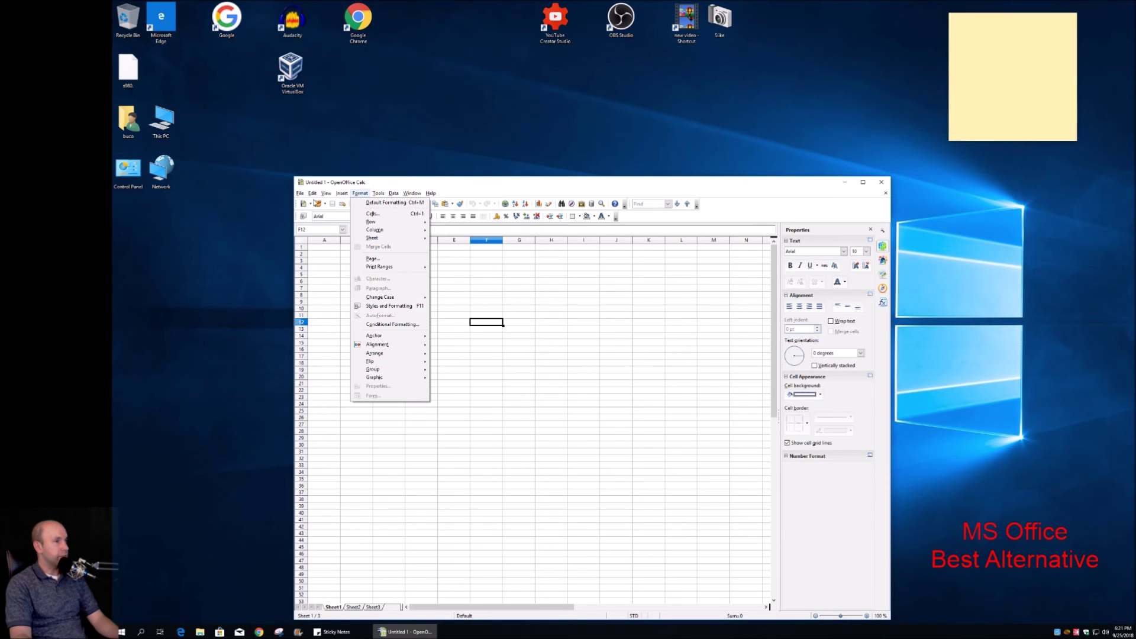
pyautogui.click(884, 184)
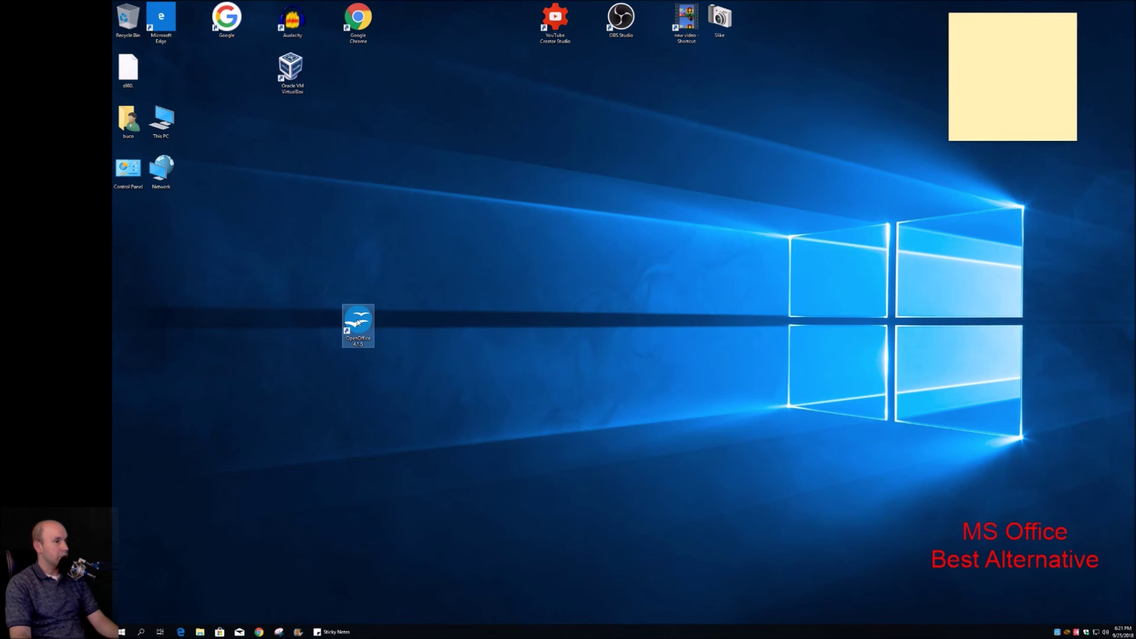
# Launch OpenOffice and build an Impress presentation from the Introducing a New Product template.
pyautogui.doubleClick(358, 325)
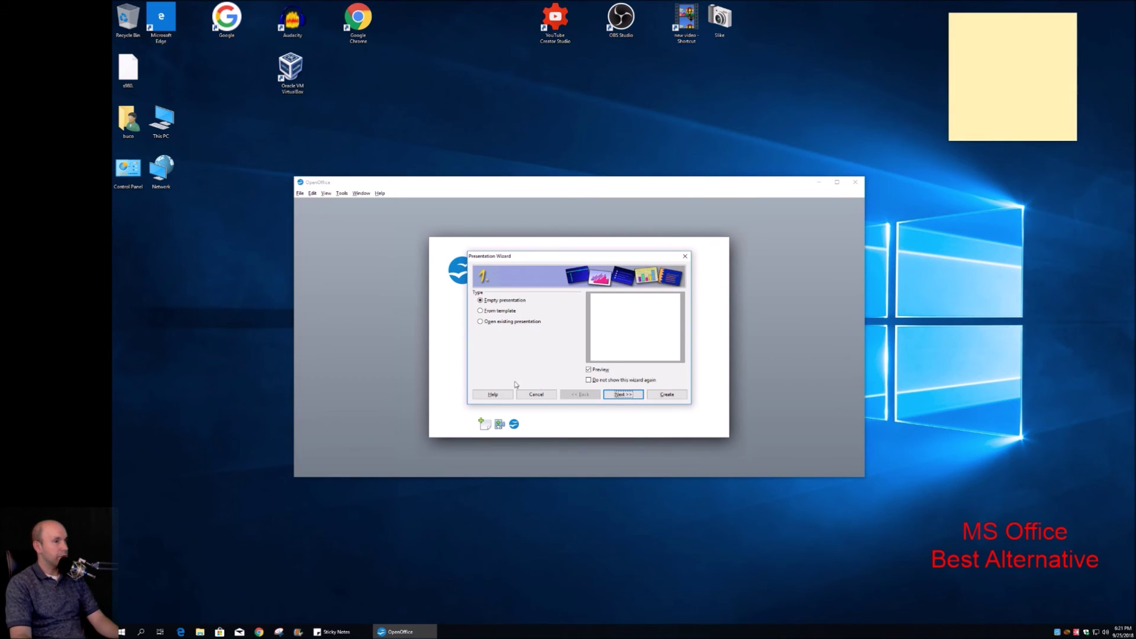
pyautogui.click(508, 312)
pyautogui.click(629, 401)
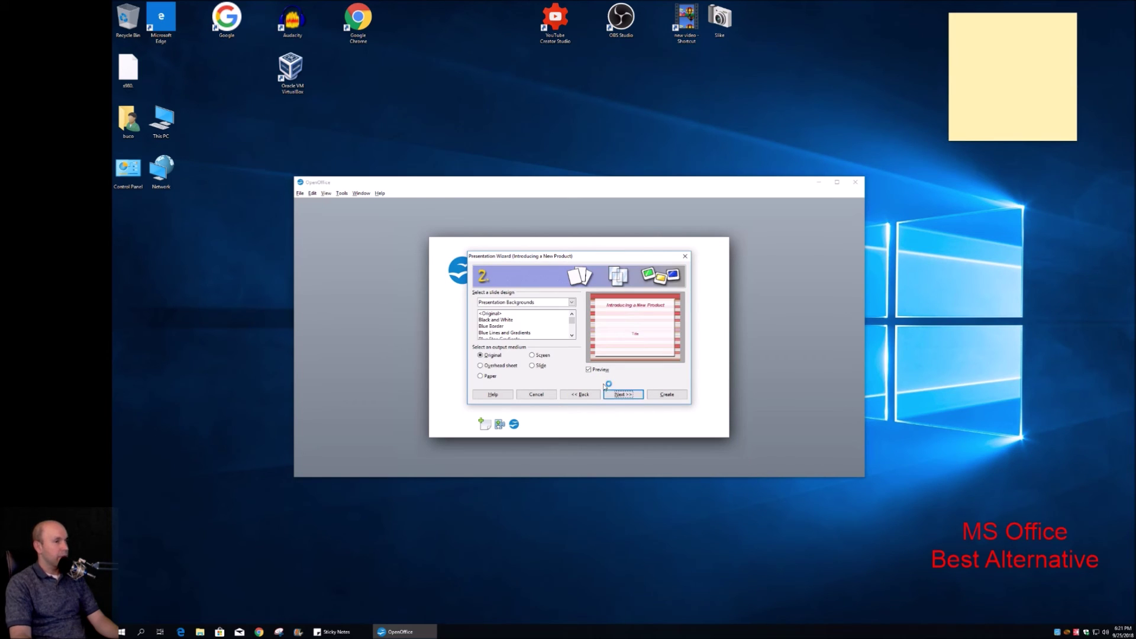
pyautogui.click(620, 399)
pyautogui.click(624, 400)
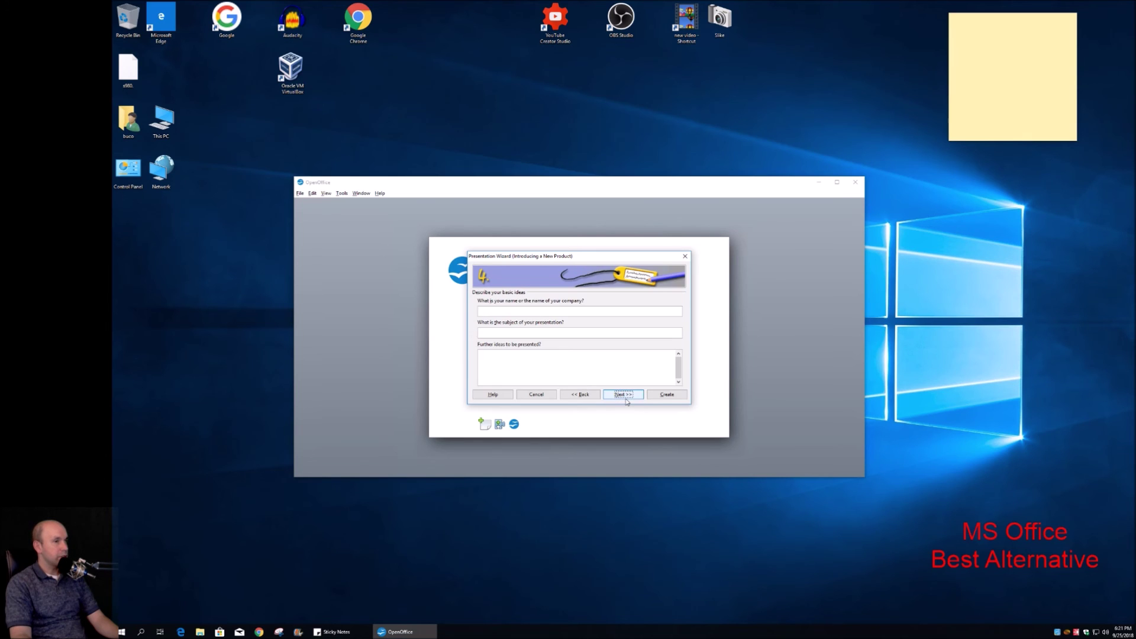
pyautogui.click(625, 395)
pyautogui.click(666, 394)
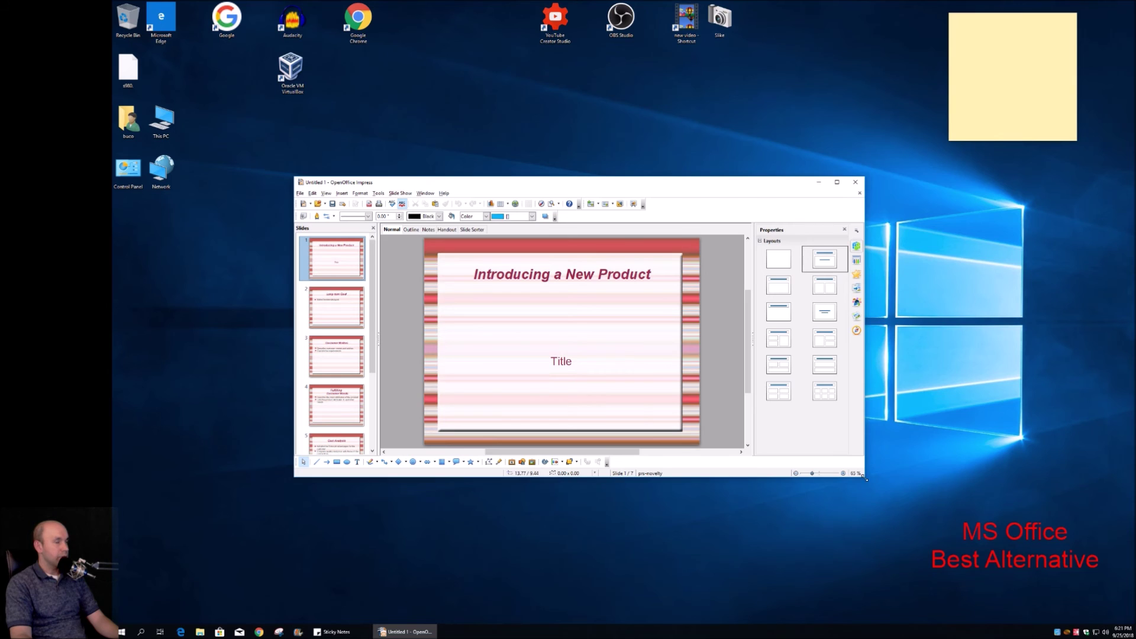
# Enlarge the Impress window and view slides 3, 4, 6 and Cost Analysis.
pyautogui.moveTo(865, 478); pyautogui.dragTo(950, 634)
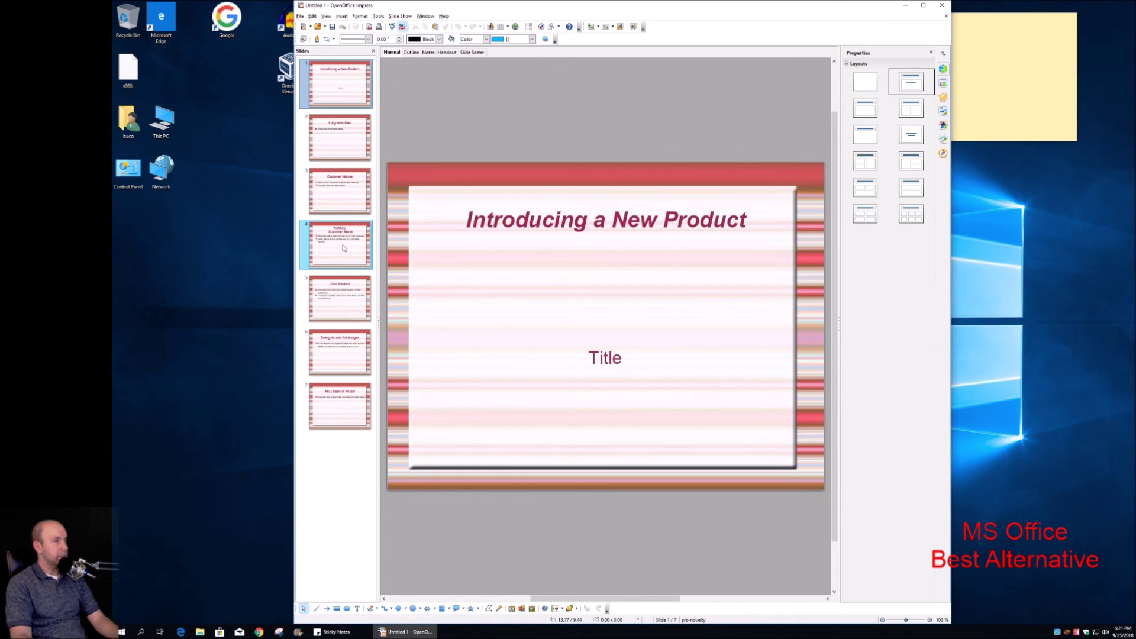
pyautogui.moveTo(344, 248)
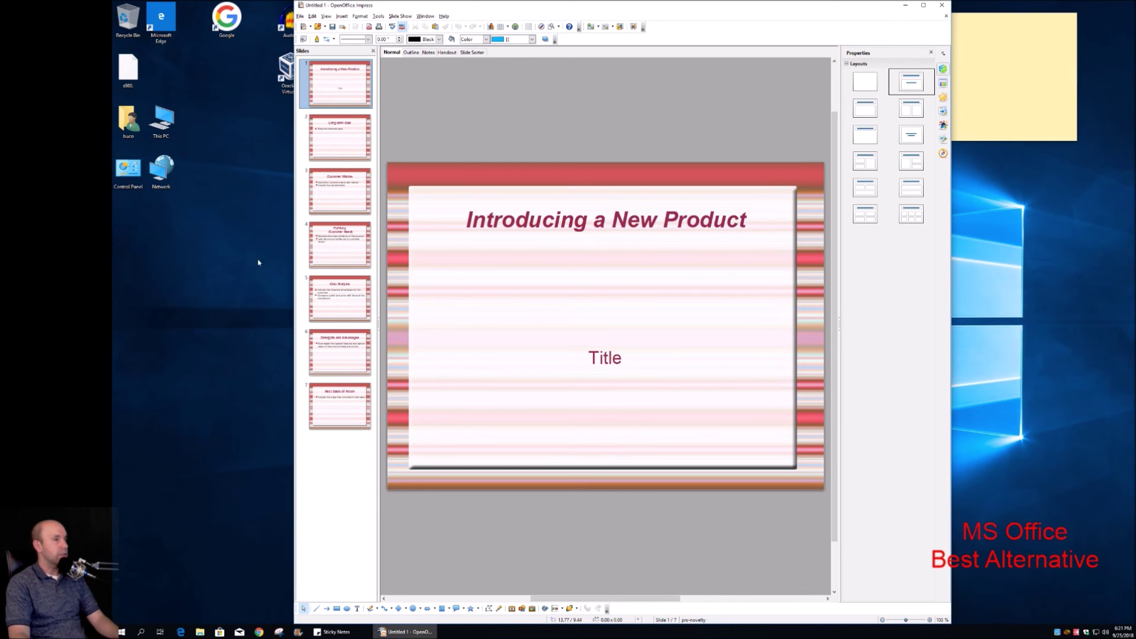
pyautogui.moveTo(339, 297)
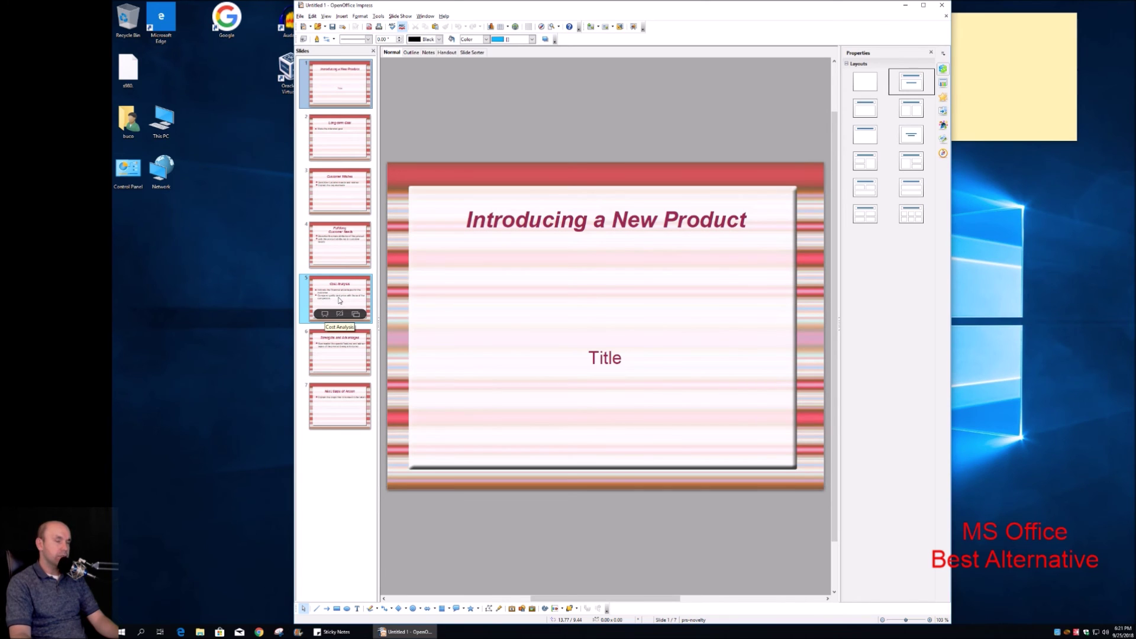
pyautogui.click(352, 193)
pyautogui.click(342, 245)
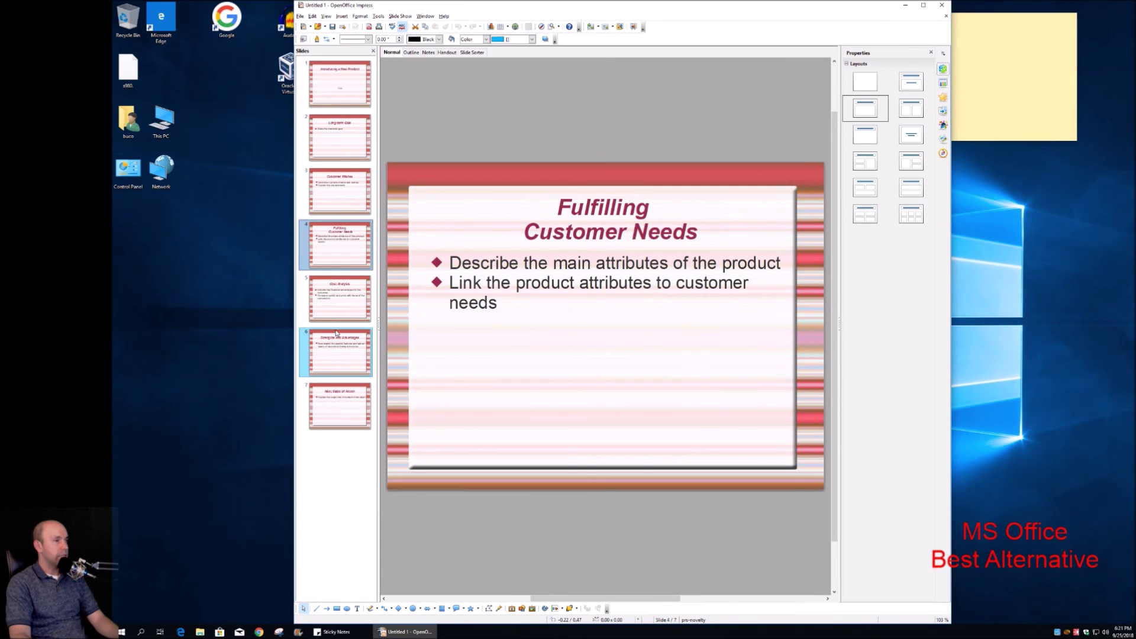
pyautogui.click(335, 338)
pyautogui.click(361, 280)
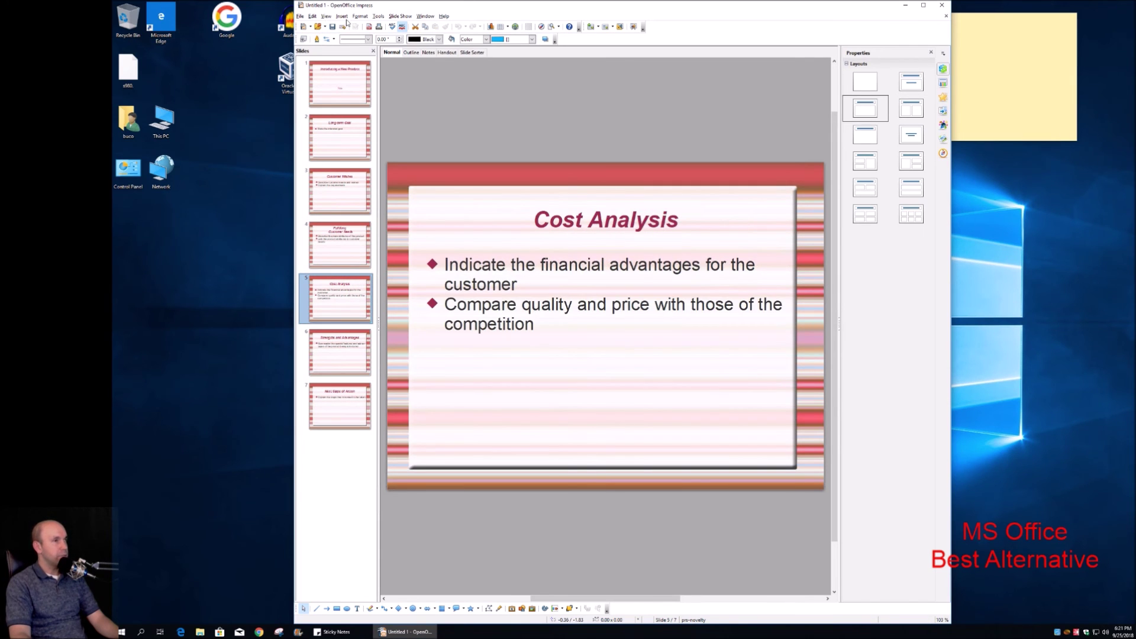
# Browse the Format, Insert, Edit and Slide Show menus.
pyautogui.click(368, 16)
pyautogui.moveTo(342, 16)
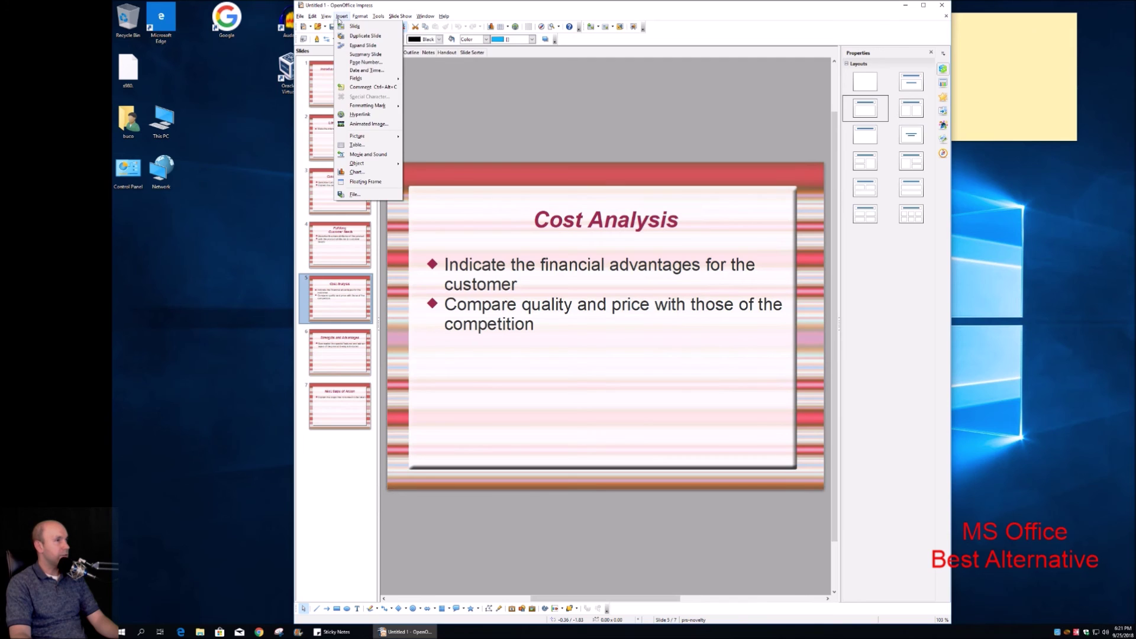
pyautogui.click(426, 16)
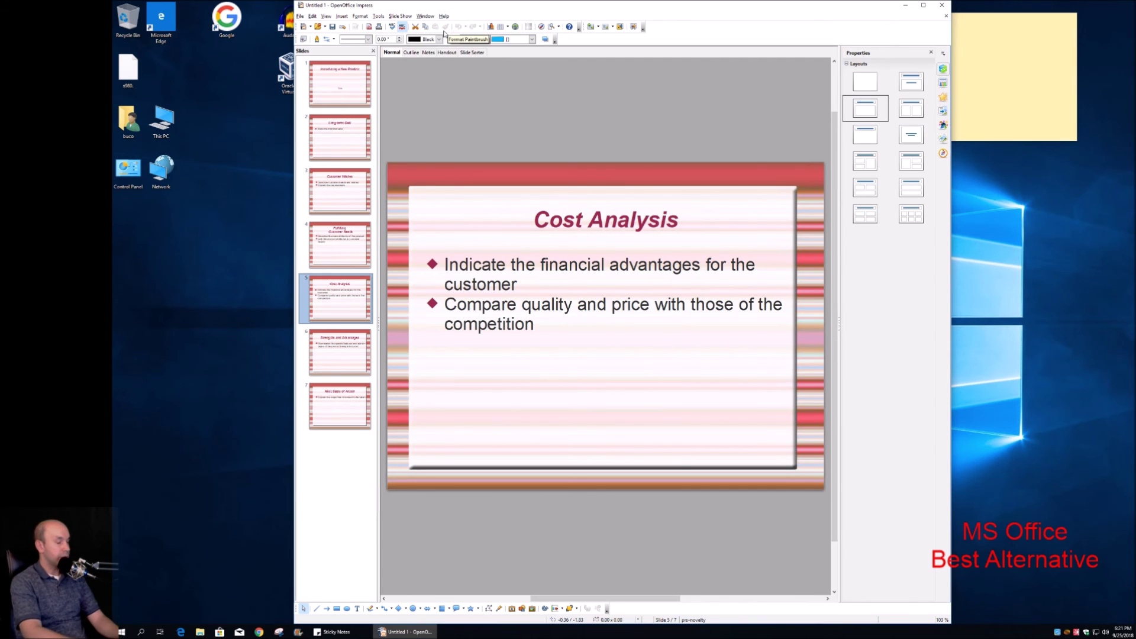
pyautogui.click(499, 157)
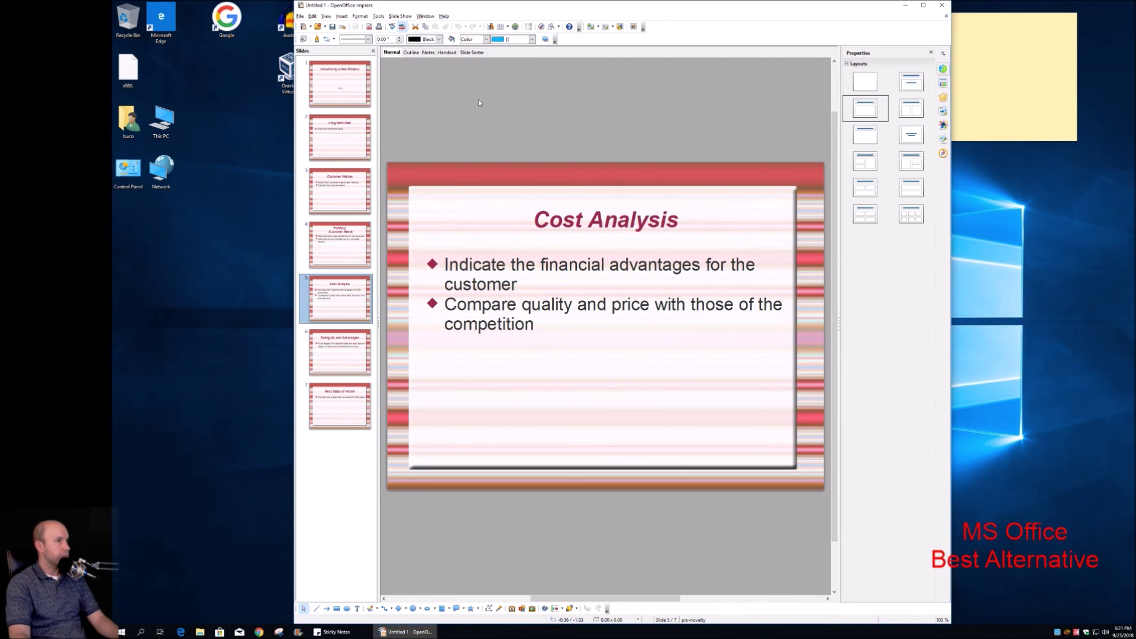
pyautogui.click(312, 17)
pyautogui.click(400, 16)
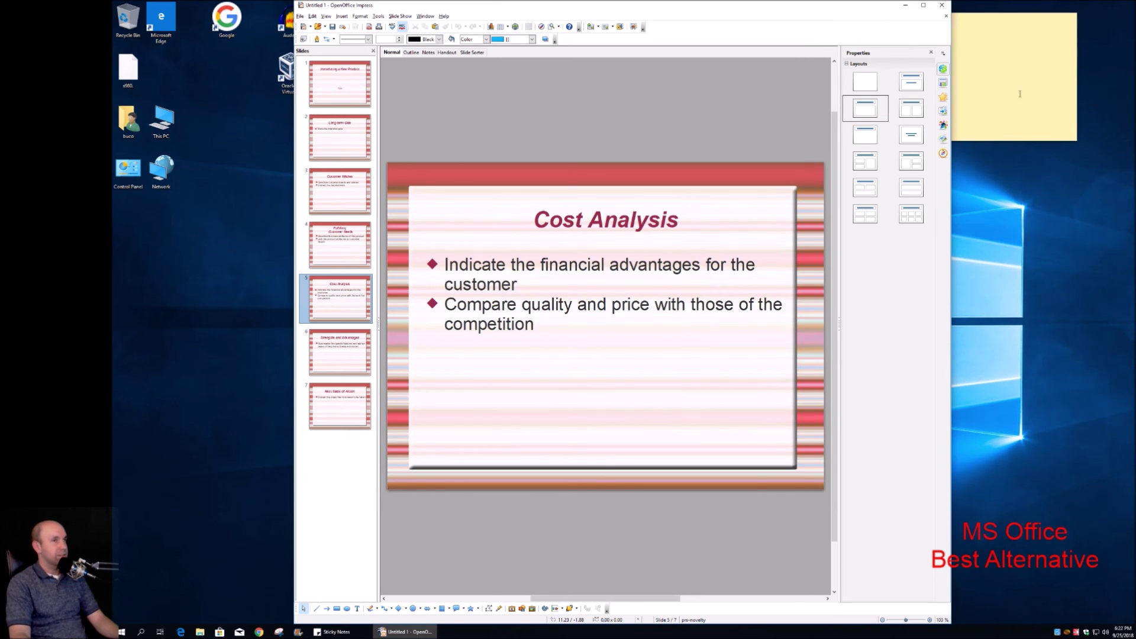
# Close the presentation without saving changes and start a new blank Draw drawing.
pyautogui.click(942, 4)
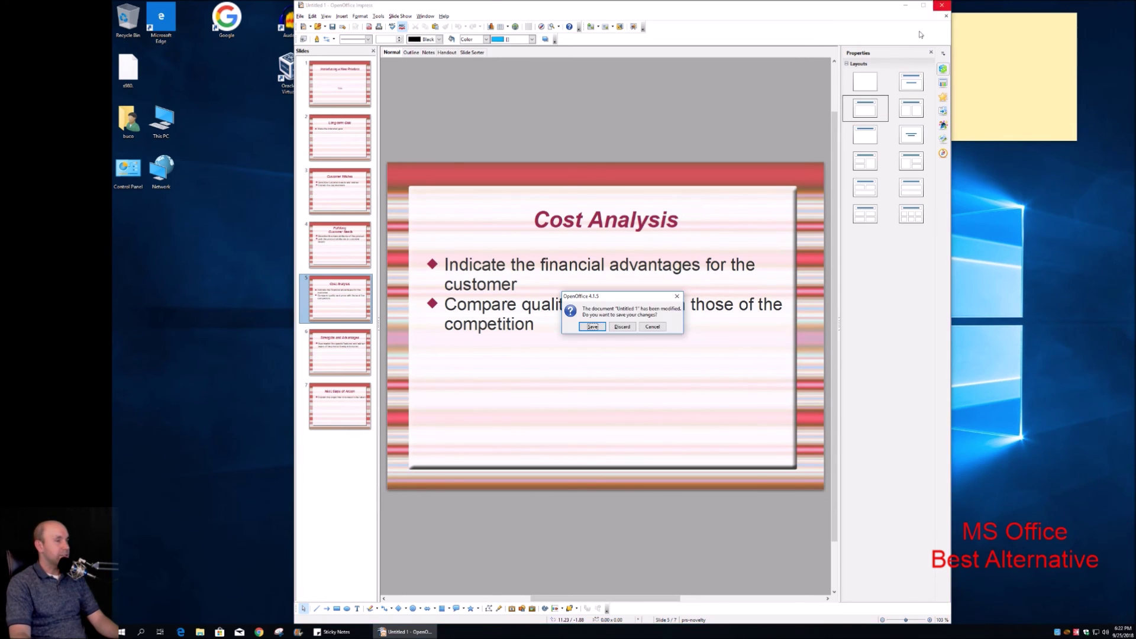
pyautogui.click(623, 326)
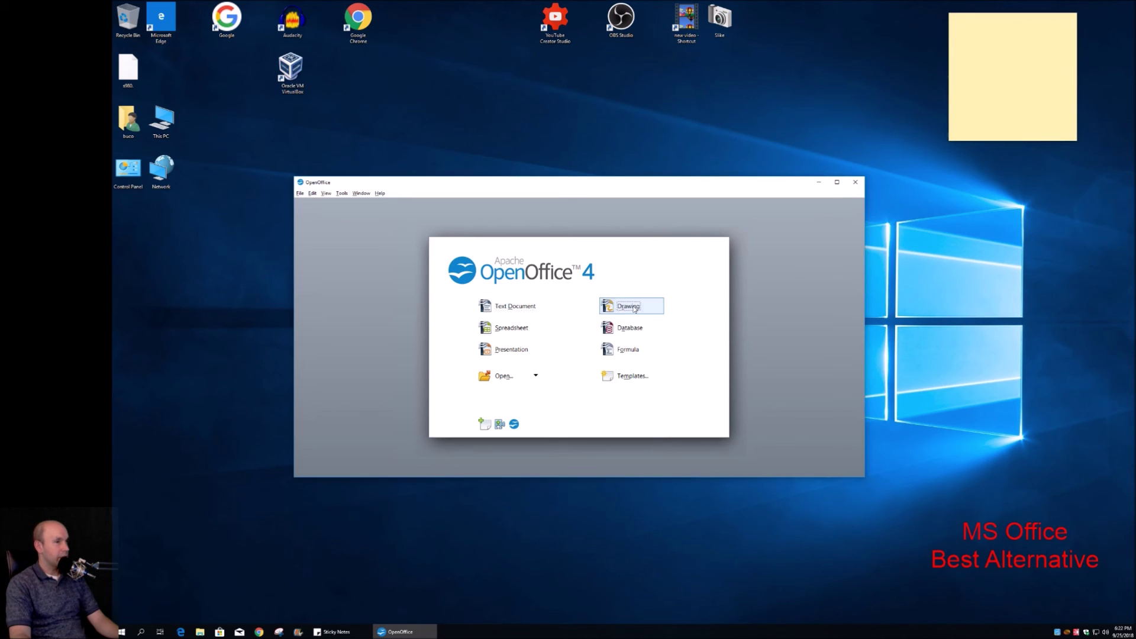
pyautogui.click(631, 306)
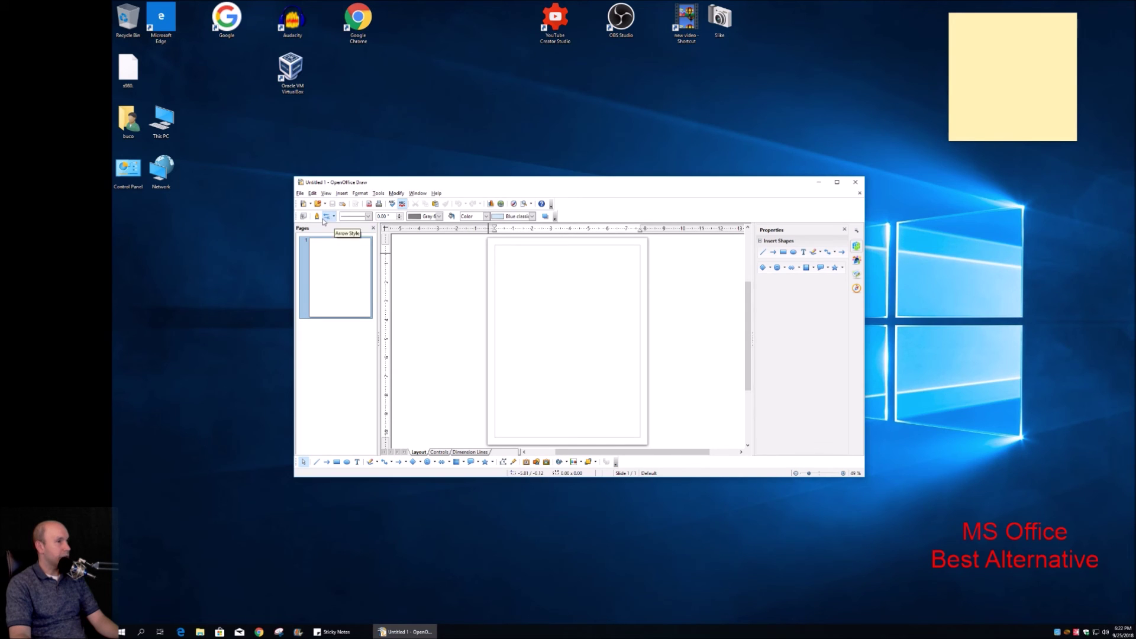
# View the Line dialog's arrow style settings, accept with OK, and close the drawing.
pyautogui.click(325, 218)
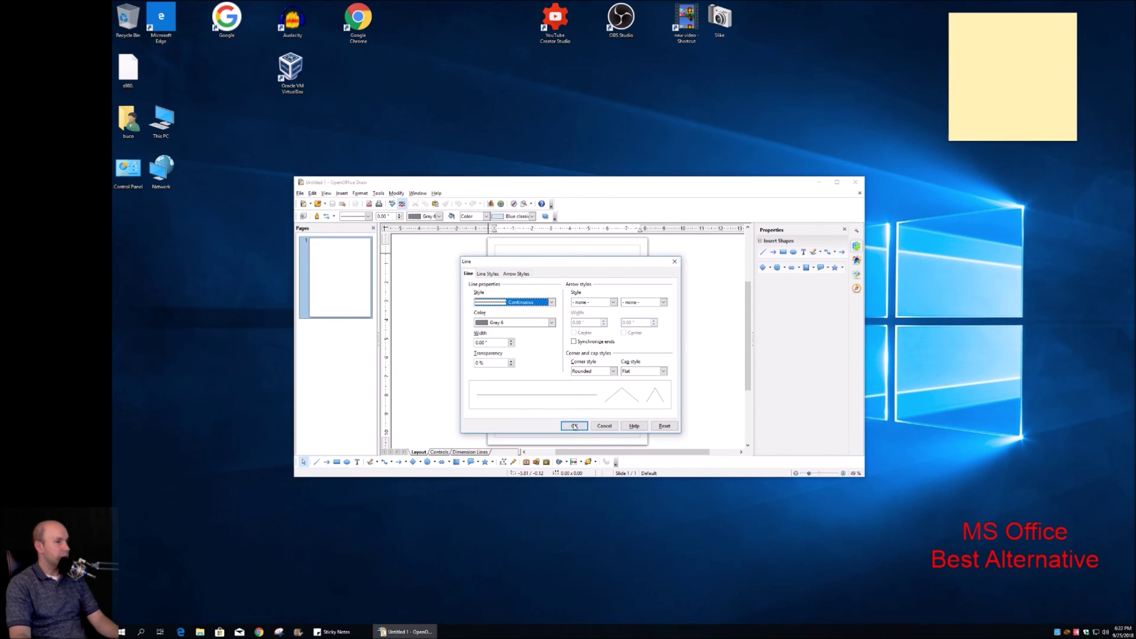
pyautogui.click(574, 426)
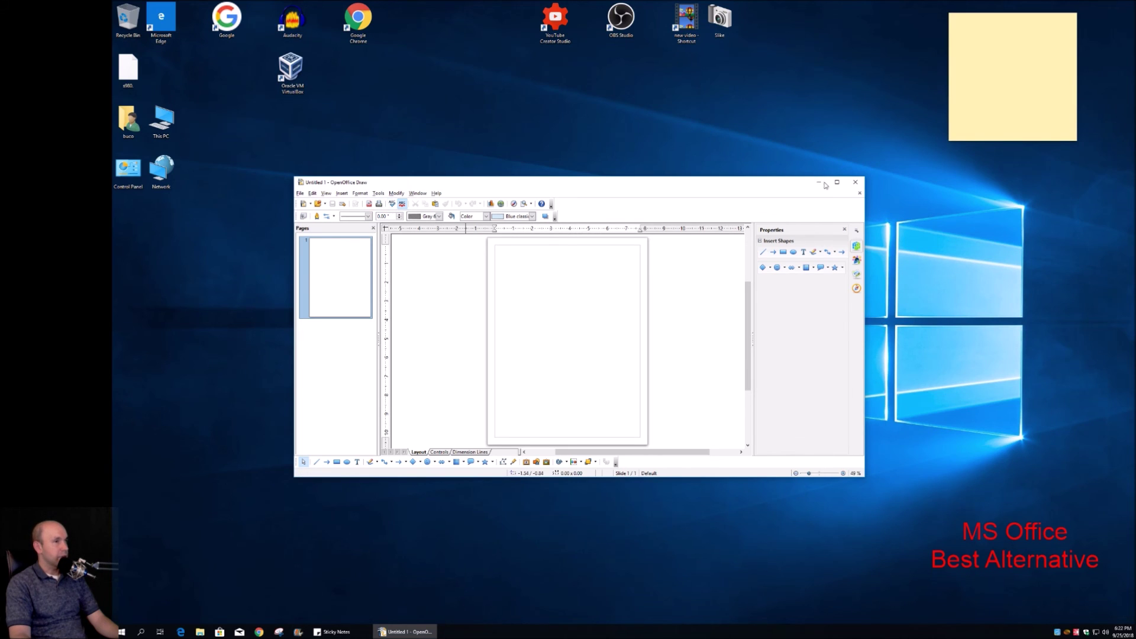
pyautogui.click(856, 183)
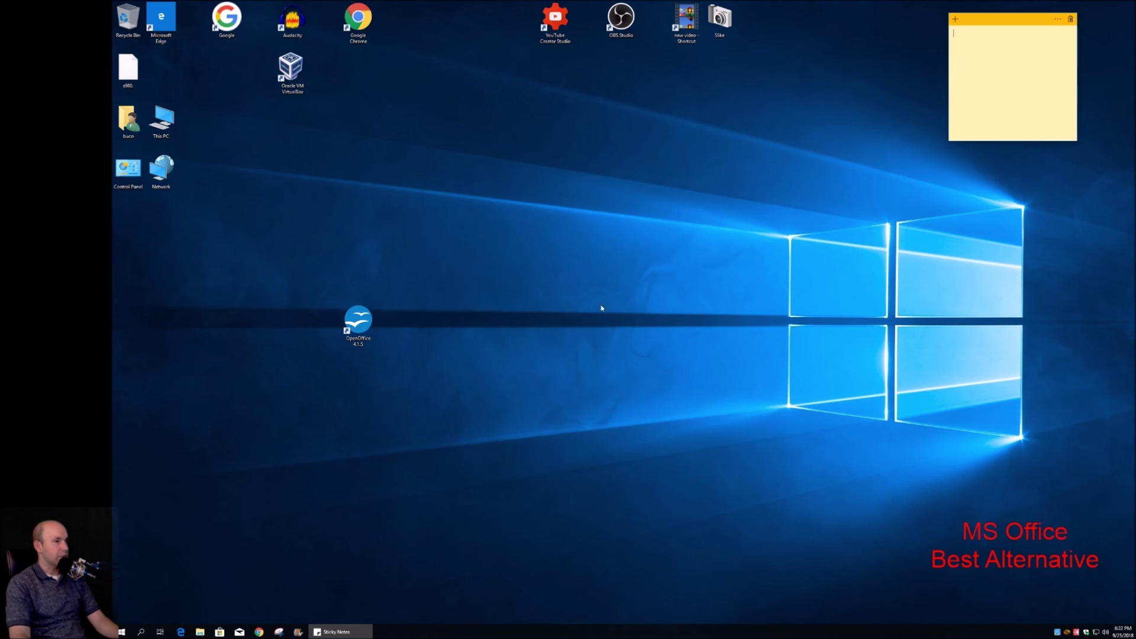
# Open a blank Untitled 1 Math formula, close it, and relaunch OpenOffice.
pyautogui.doubleClick(351, 319)
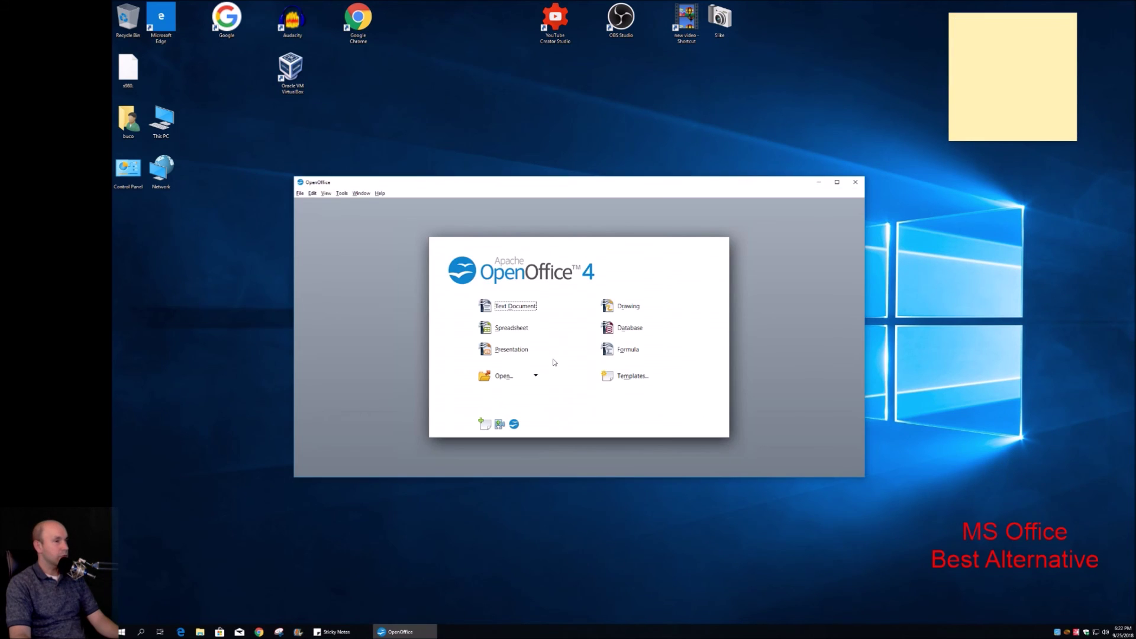
pyautogui.click(639, 353)
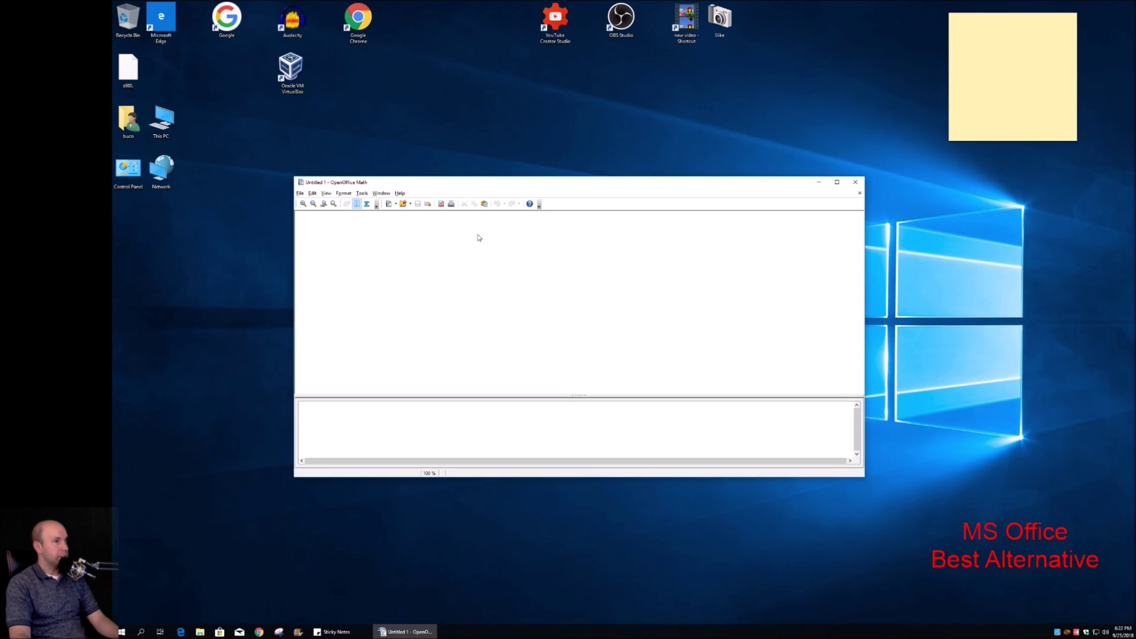
pyautogui.click(855, 182)
pyautogui.doubleClick(347, 324)
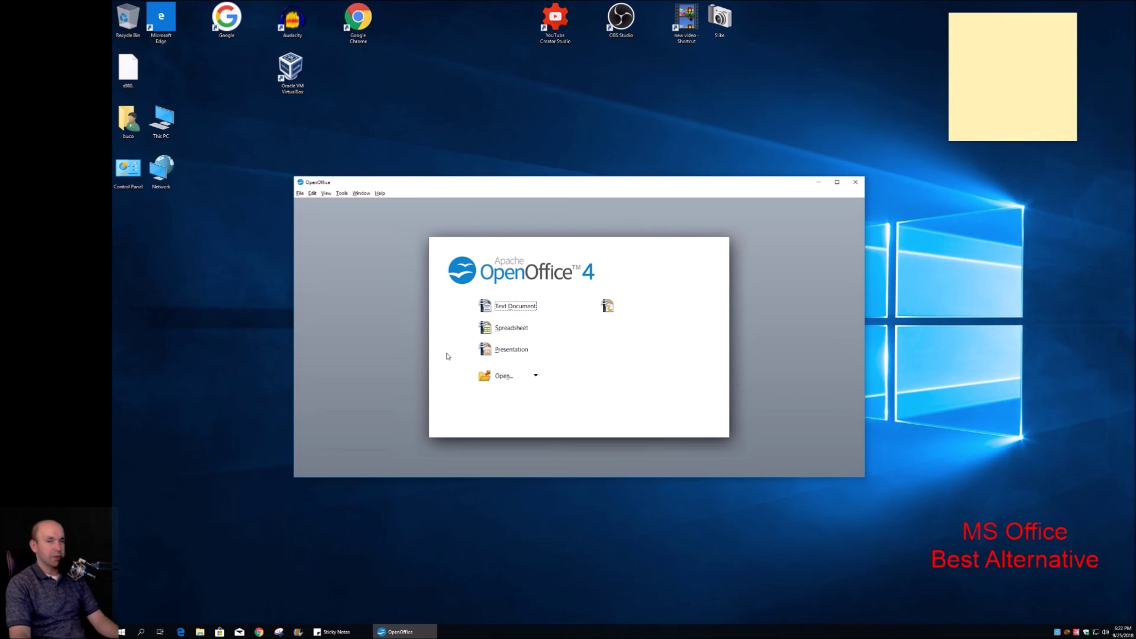
# In the Database Wizard, try an existing ODBC connection, then finish creating a new database.
pyautogui.click(621, 337)
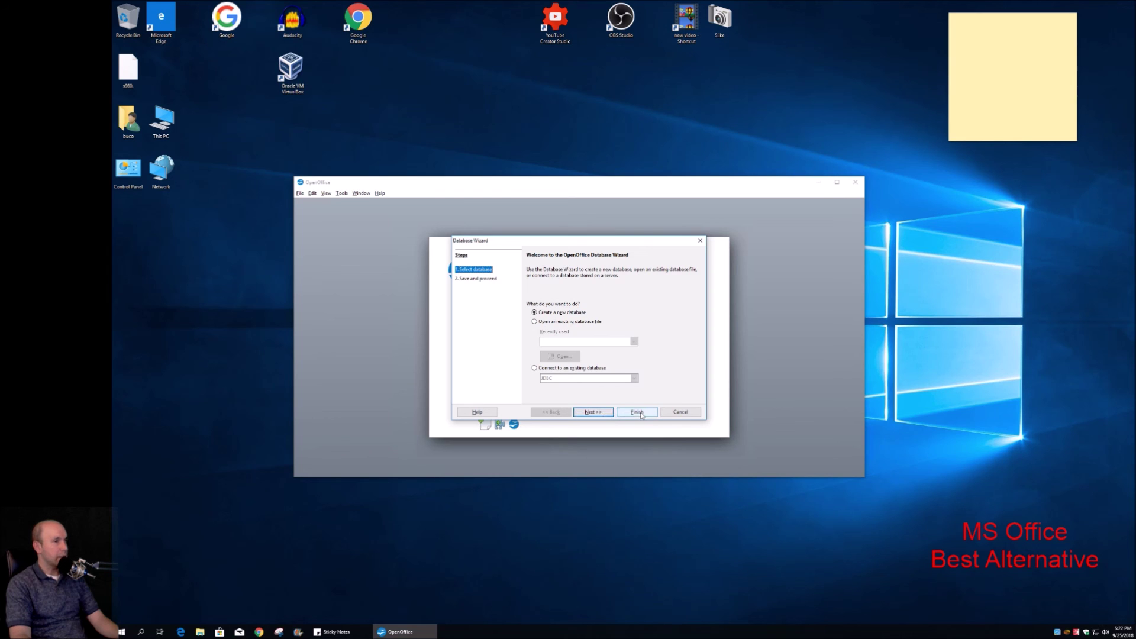
pyautogui.click(535, 369)
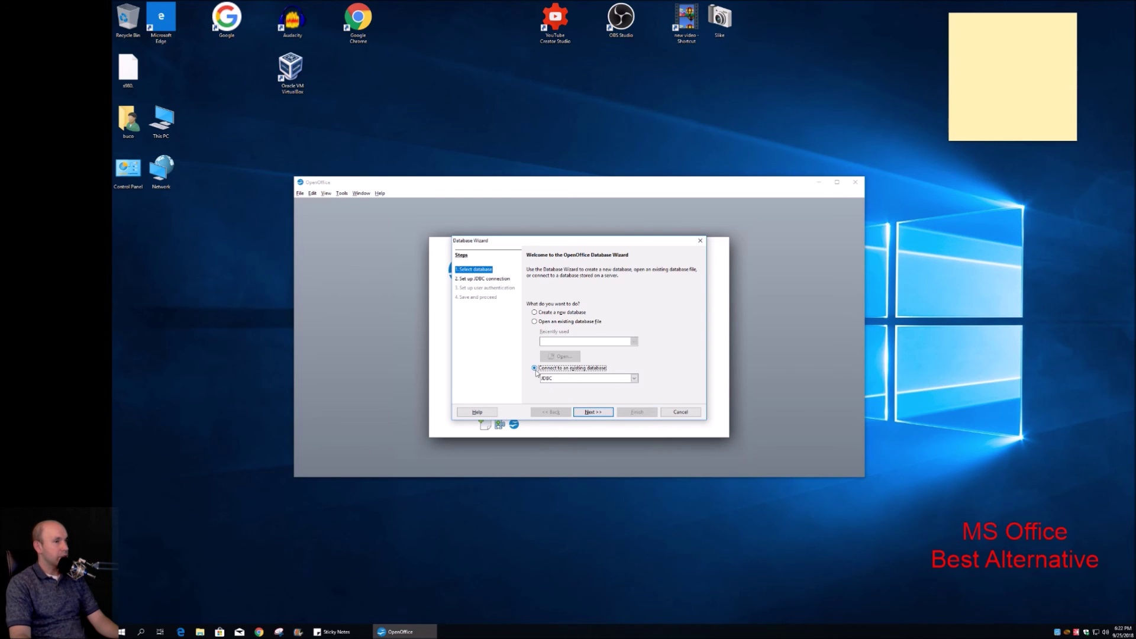
pyautogui.click(590, 379)
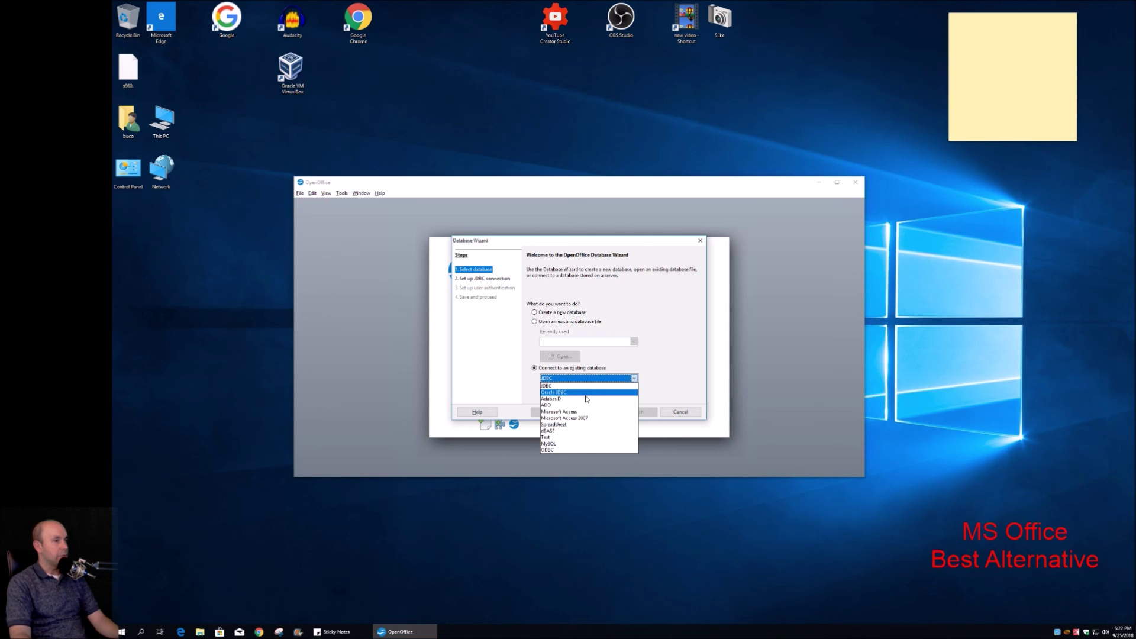
pyautogui.click(563, 451)
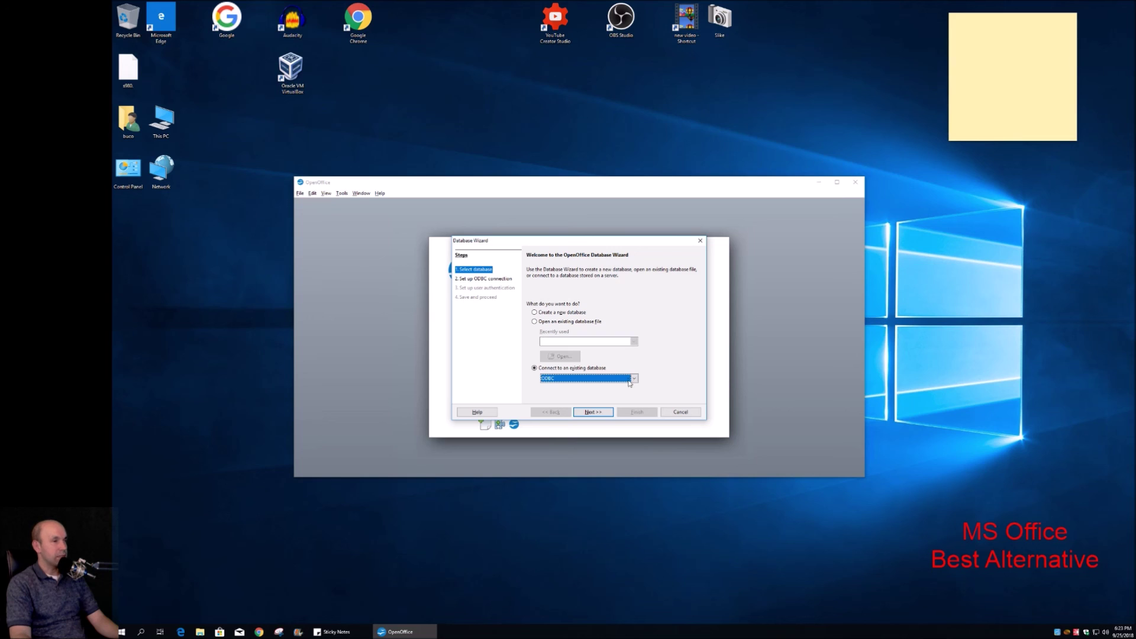
pyautogui.click(586, 381)
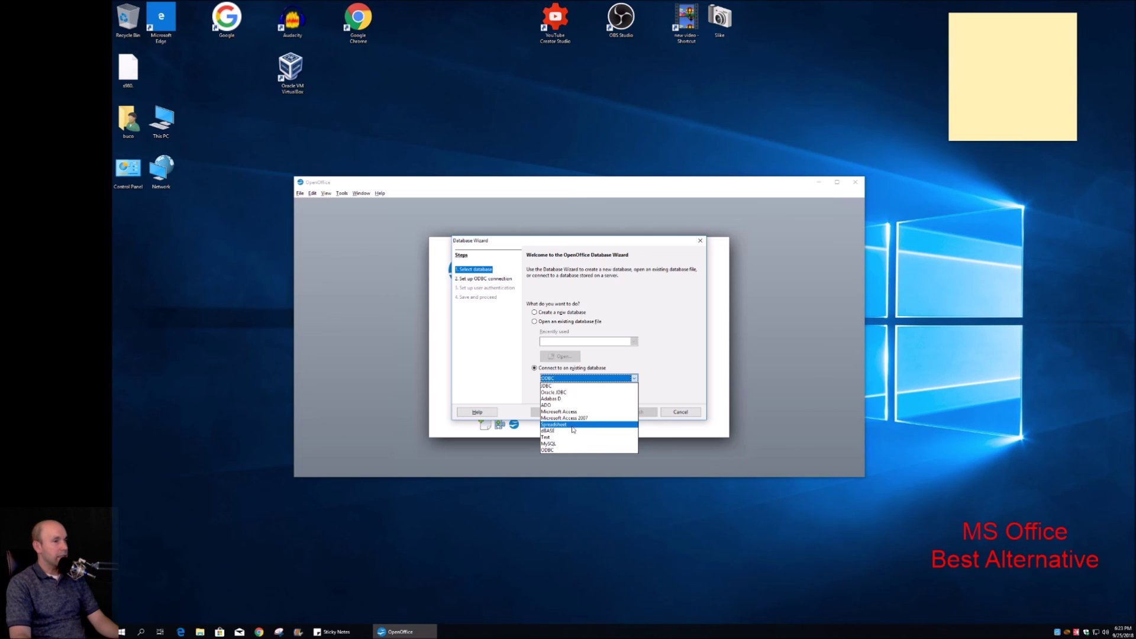
pyautogui.click(677, 378)
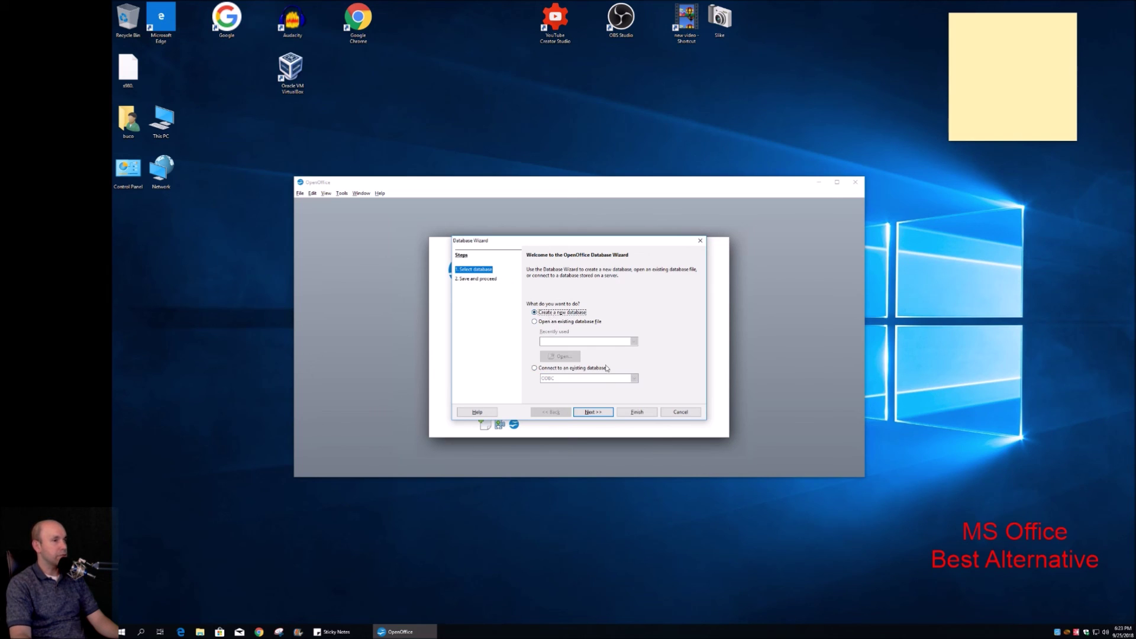
pyautogui.click(610, 412)
pyautogui.click(629, 414)
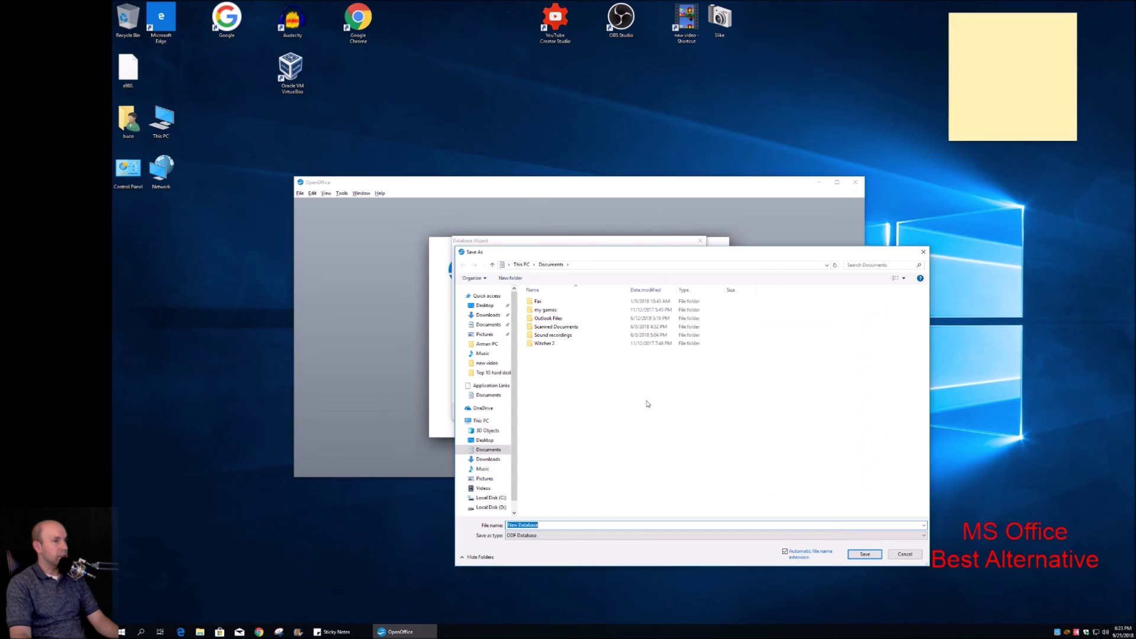
# Save New Database.odb, dismiss the JRE Required and connection error dialogs, then close Base.
pyautogui.click(865, 555)
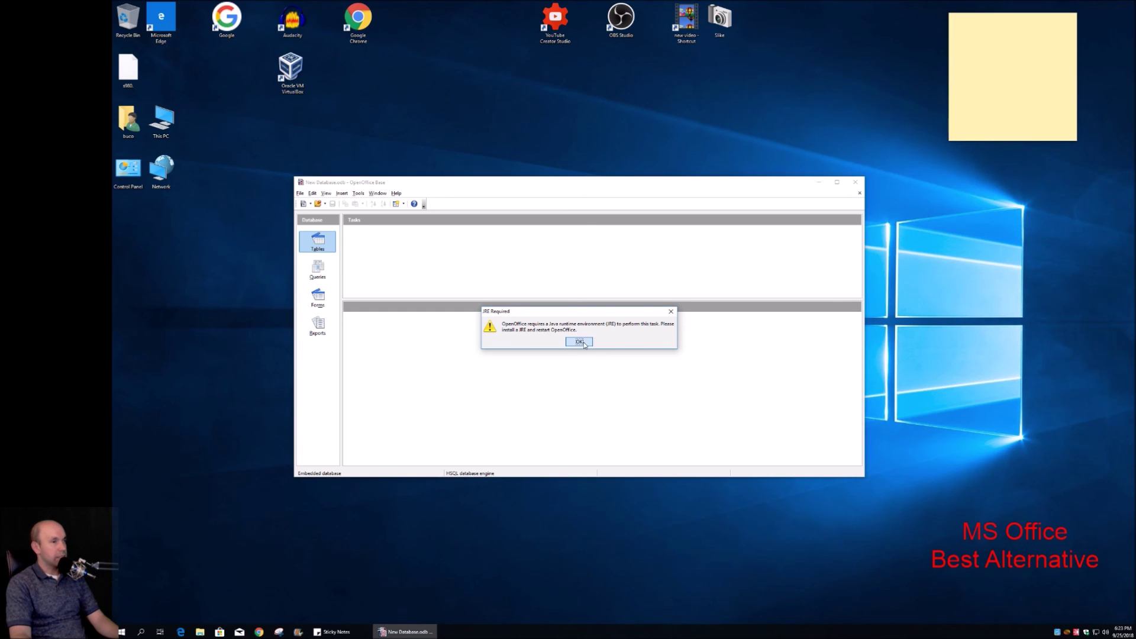
pyautogui.click(580, 342)
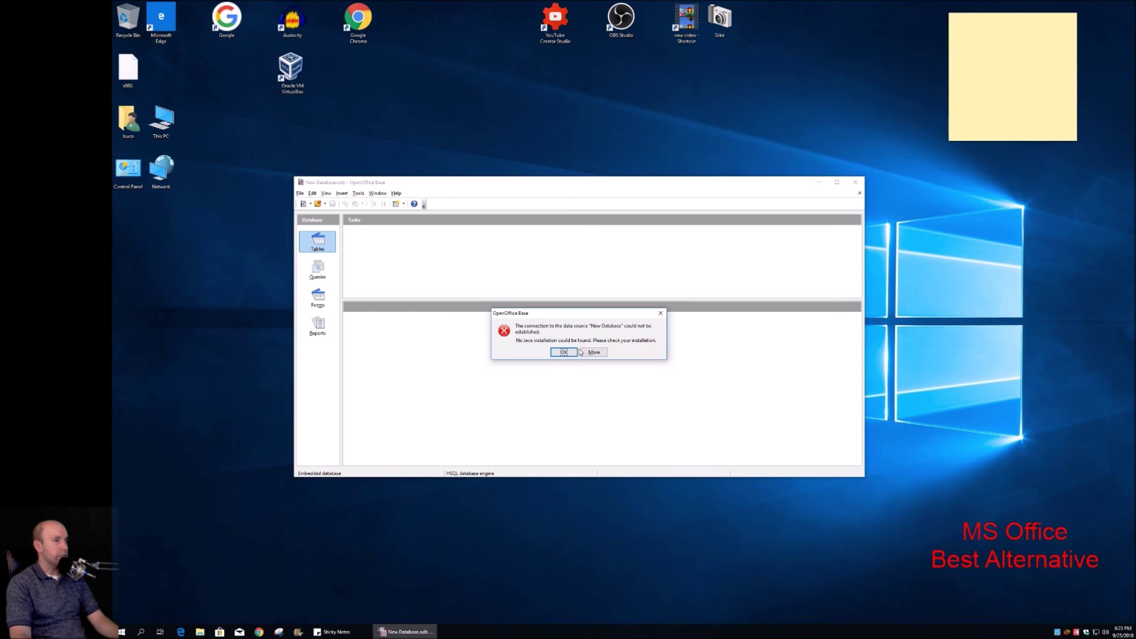
pyautogui.click(565, 354)
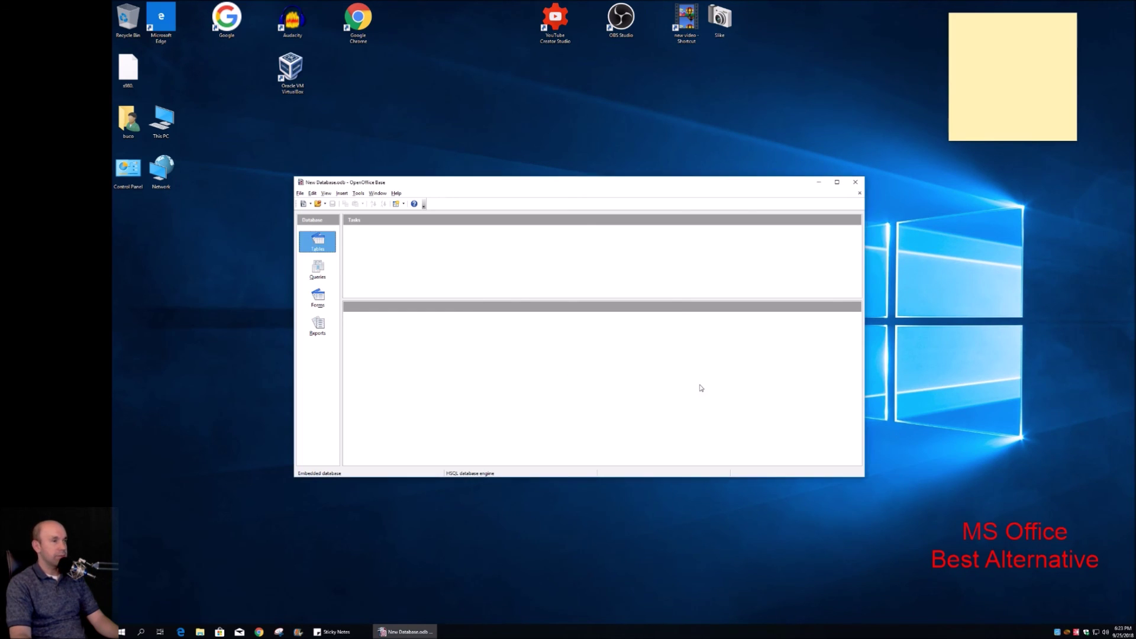
pyautogui.click(858, 189)
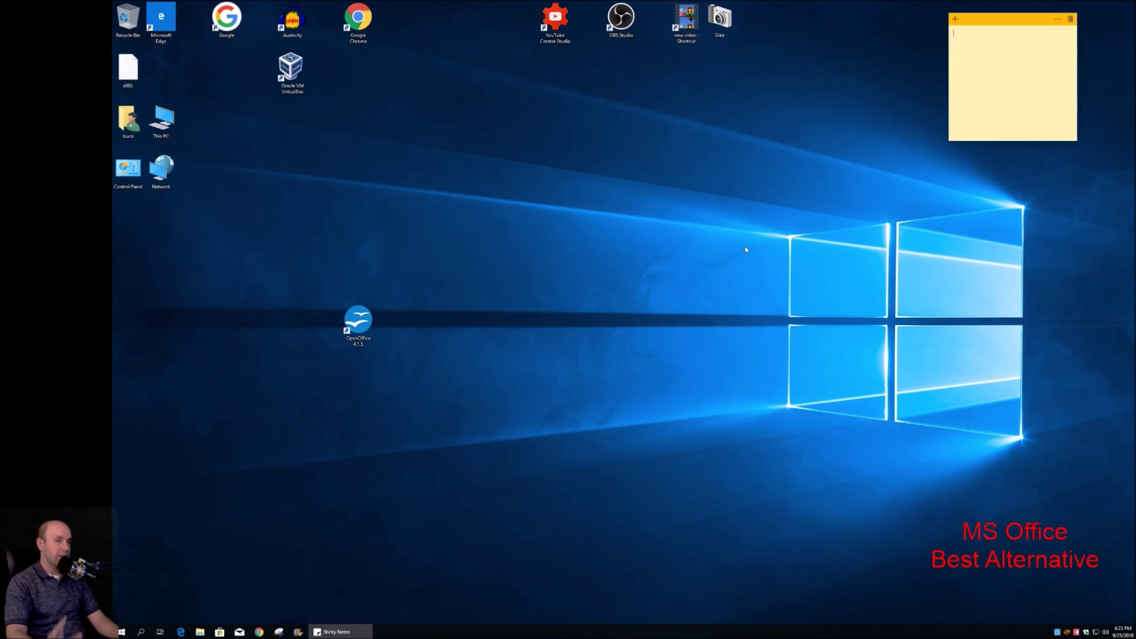